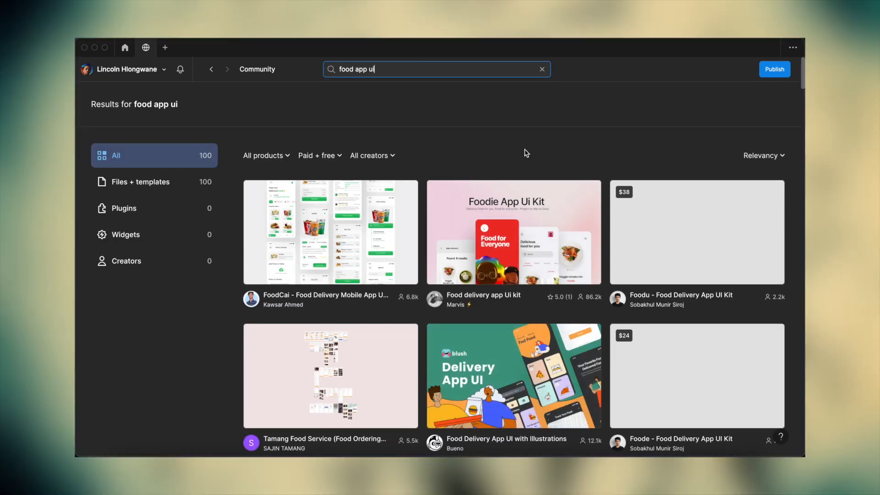
# - Browse the Figma Community results for "food app ui" for design inspiration
pyautogui.scroll(-2, 609, 263)
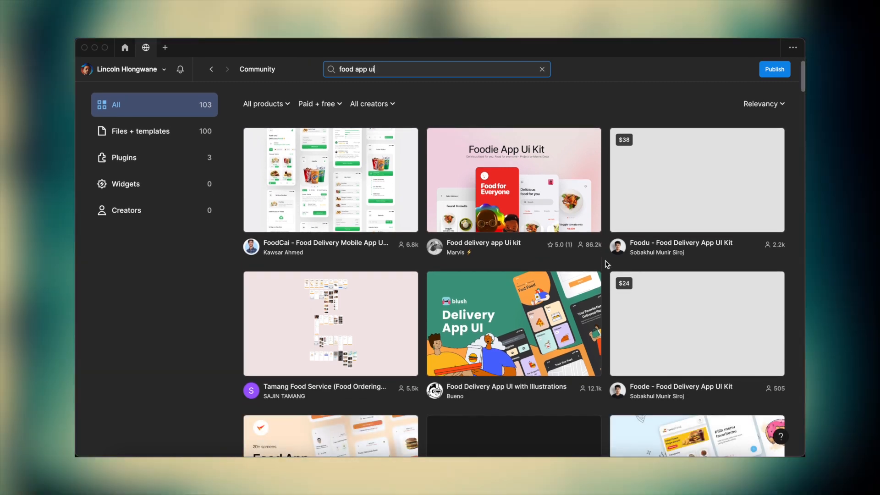
pyautogui.scroll(-5, 606, 264)
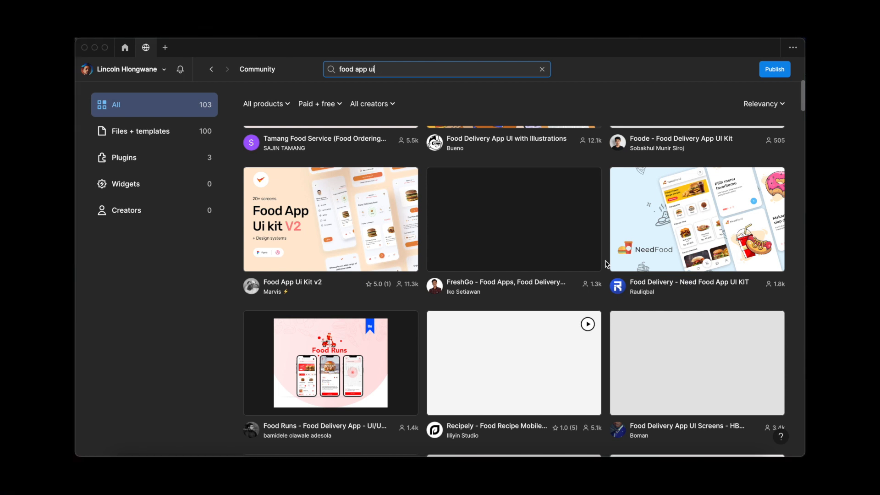
pyautogui.scroll(7, 605, 264)
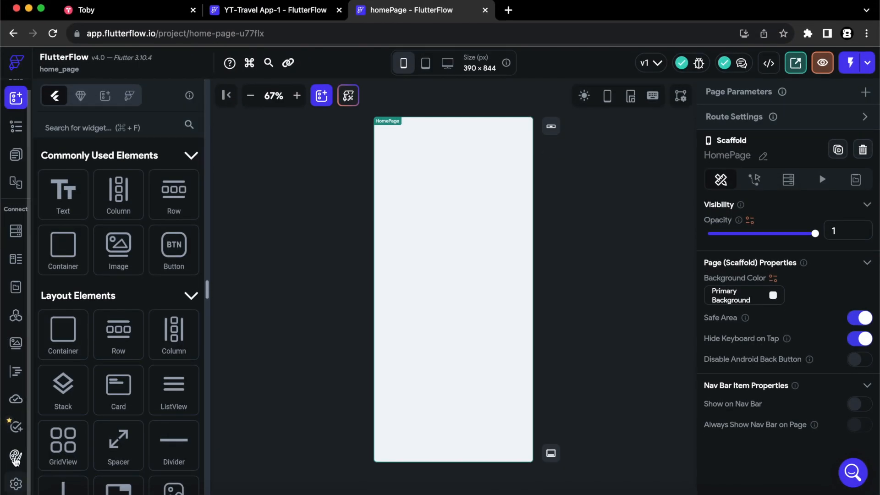
# - Set the light mode theme's Primary brand color to #ee684a in the project's theme colors
pyautogui.click(16, 456)
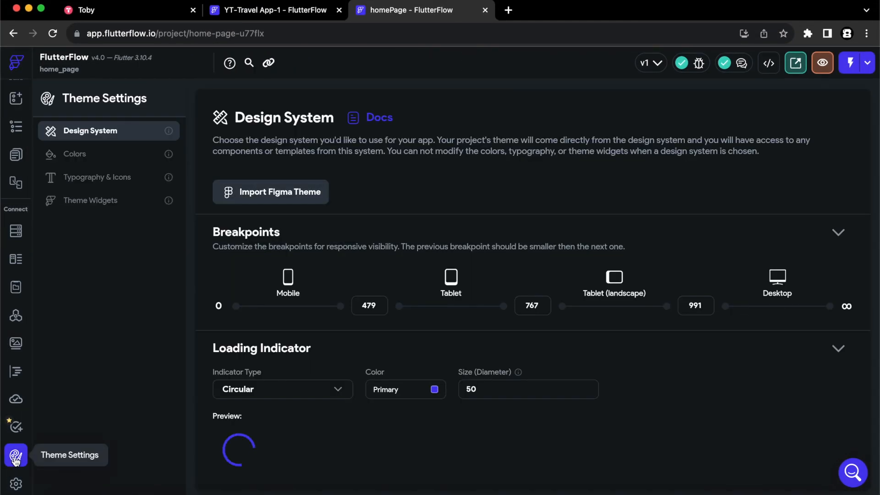
pyautogui.click(77, 155)
pyautogui.doubleClick(247, 285)
pyautogui.write('#ee684a')
pyautogui.press('Return')
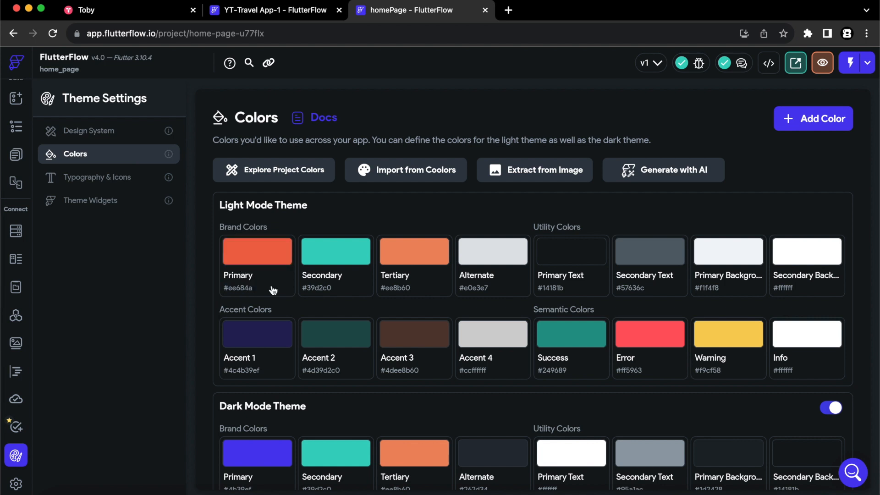
# - Set the dark mode theme's Primary brand color to #ee684a
pyautogui.scroll(-5, 304, 298)
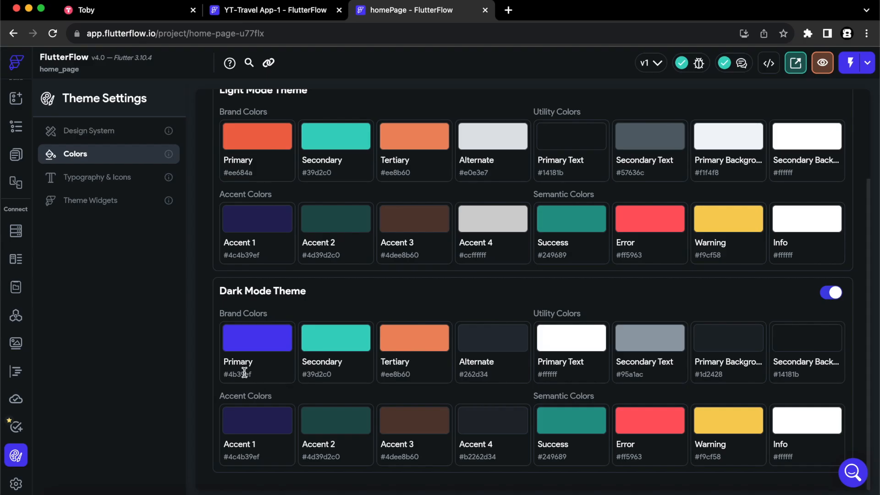
pyautogui.click(243, 374)
pyautogui.write('#ee684a')
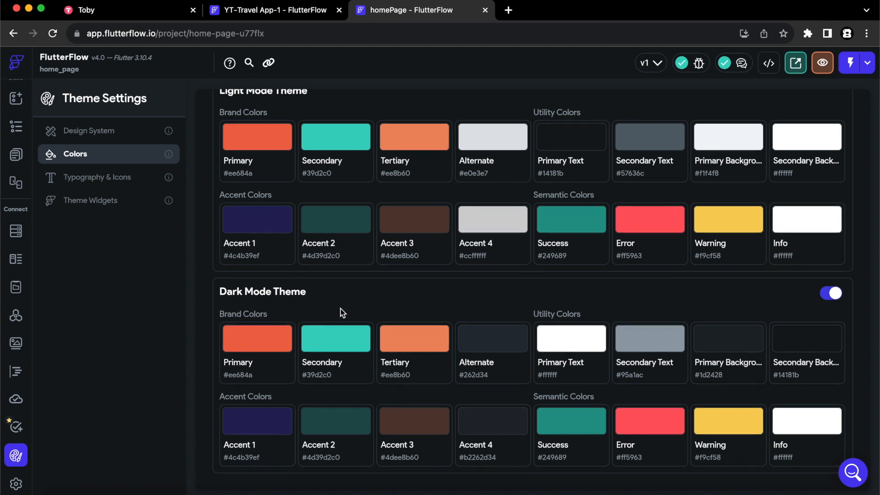
pyautogui.scroll(2, 341, 313)
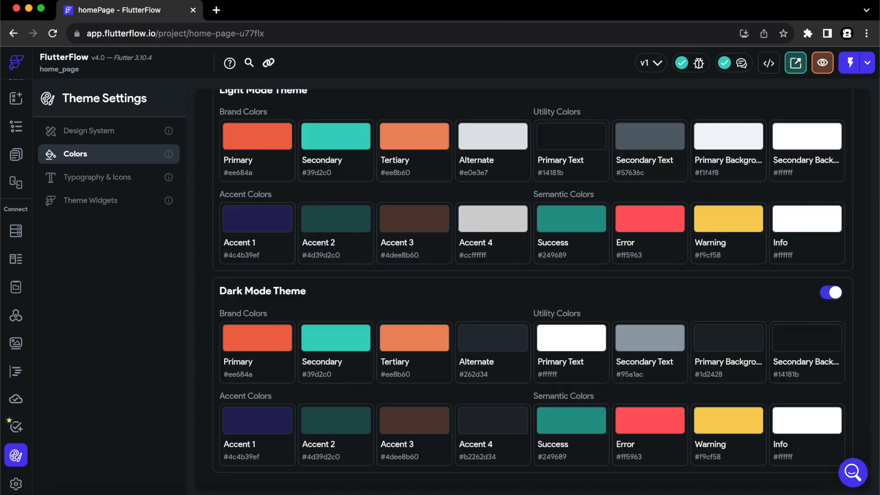
# - Upload the five images from "1. profile Picture.png" through "5. place 4.png" to the project's media assets
pyautogui.click(16, 344)
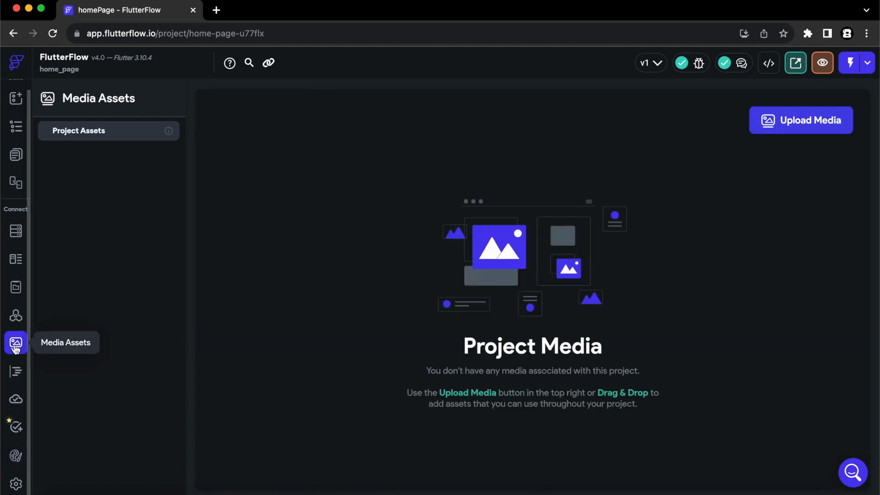
pyautogui.click(774, 121)
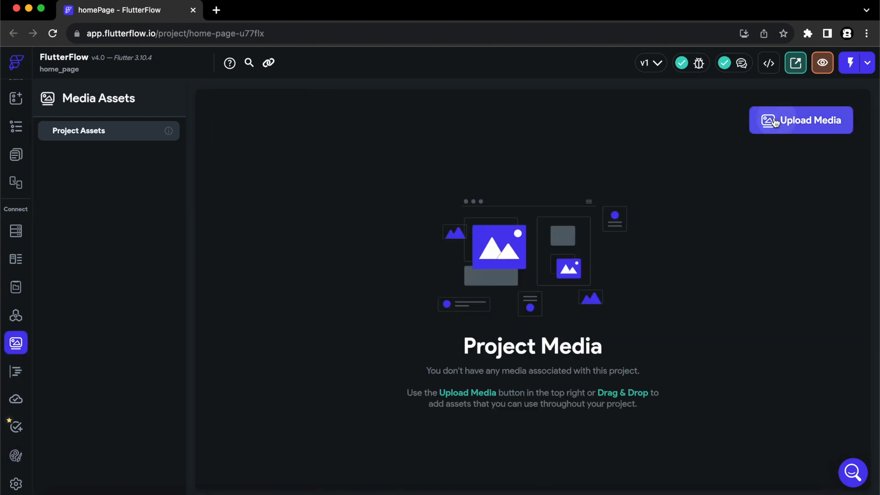
pyautogui.moveTo(346, 277); pyautogui.dragTo(347, 189)
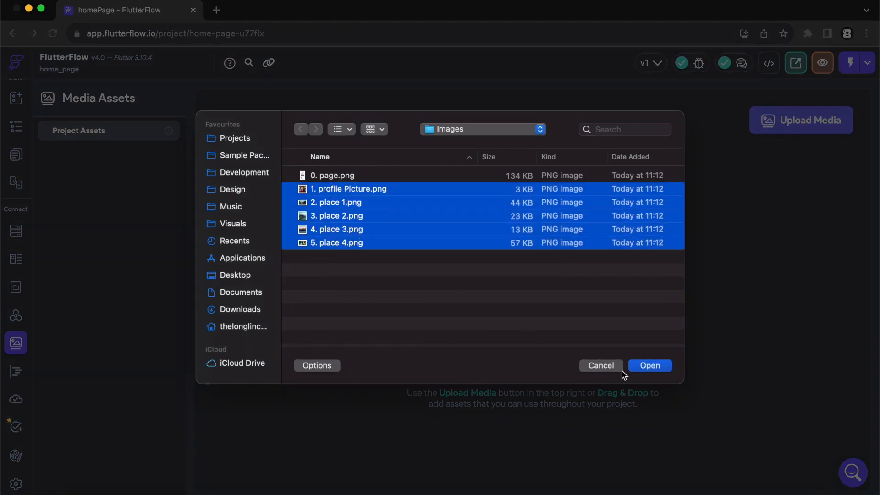
pyautogui.click(646, 366)
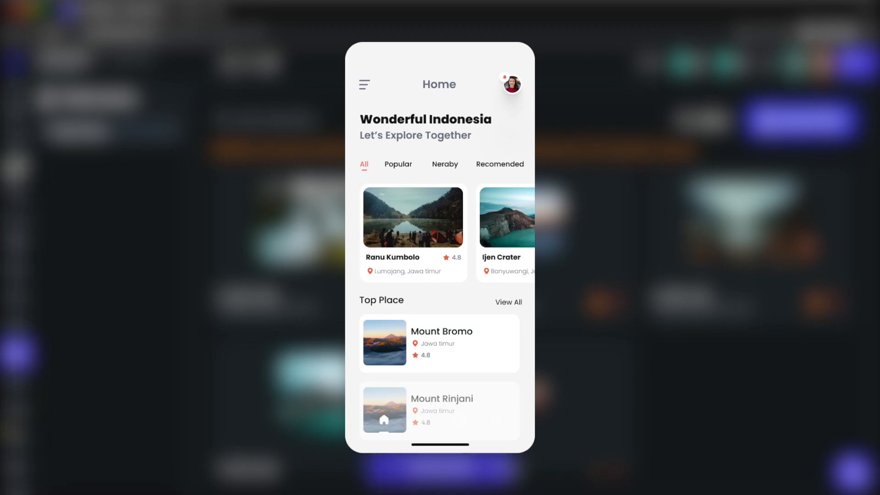
# - Add a Column to the empty HomePage and place a Row inside it
pyautogui.click(17, 164)
pyautogui.click(18, 108)
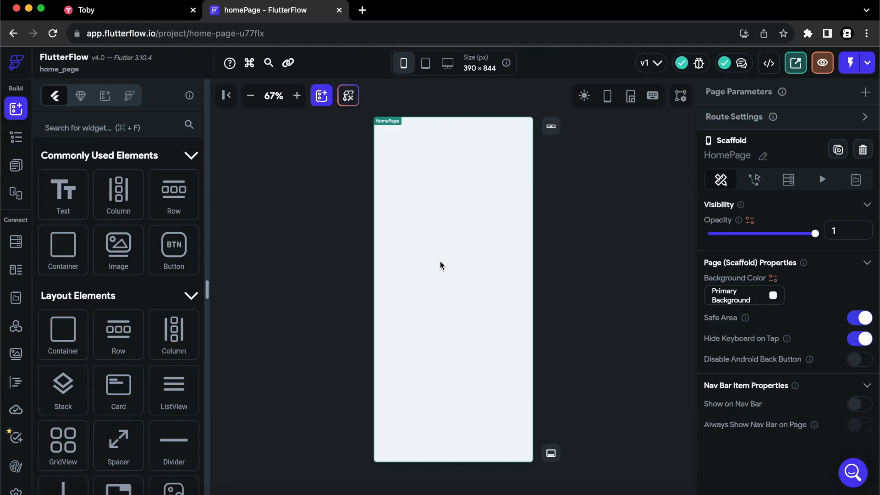
pyautogui.moveTo(119, 196); pyautogui.dragTo(439, 264)
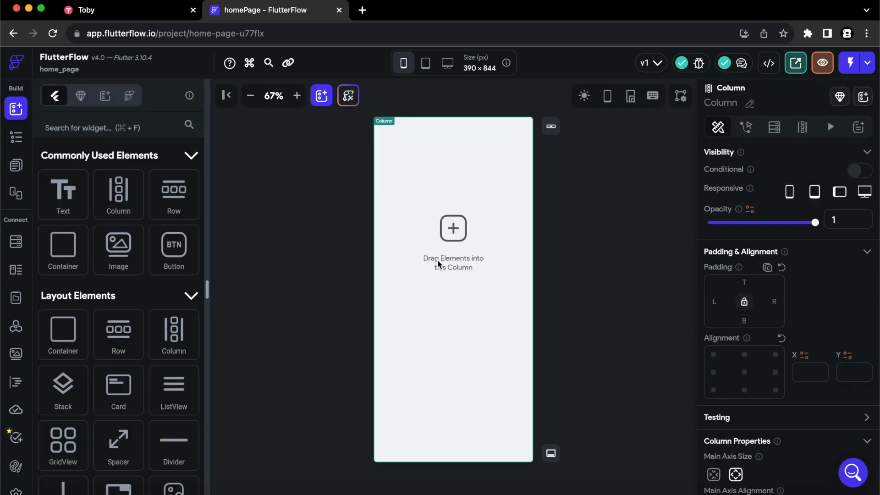
pyautogui.moveTo(174, 204); pyautogui.dragTo(437, 184)
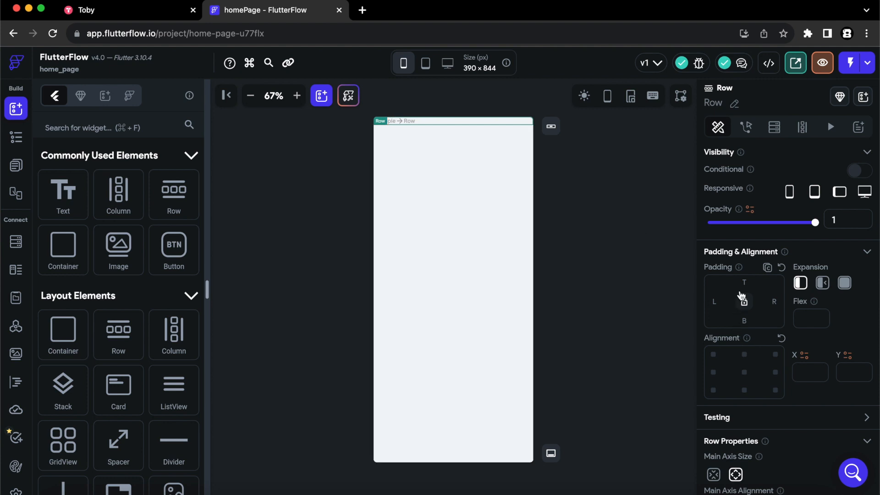
# - Set the Row's padding to 36 at the top, 16 on the left and 16 on the right
pyautogui.click(745, 280)
pyautogui.write('36')
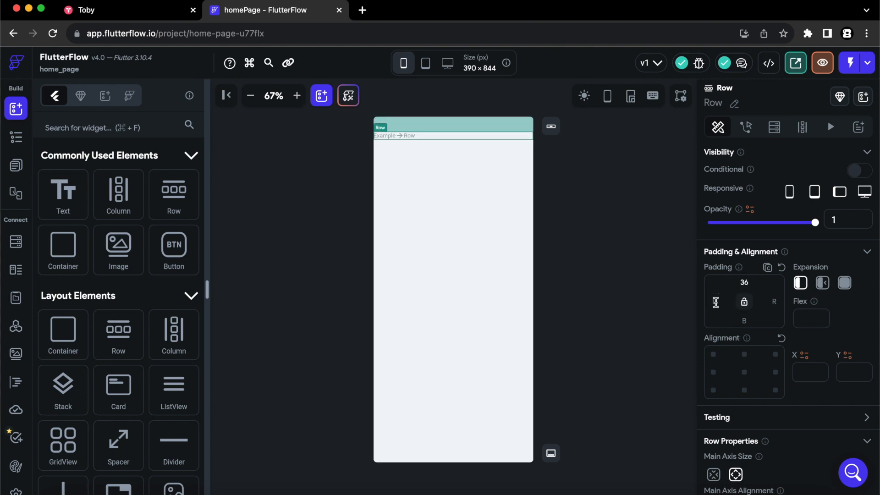
pyautogui.click(714, 301)
pyautogui.write('16')
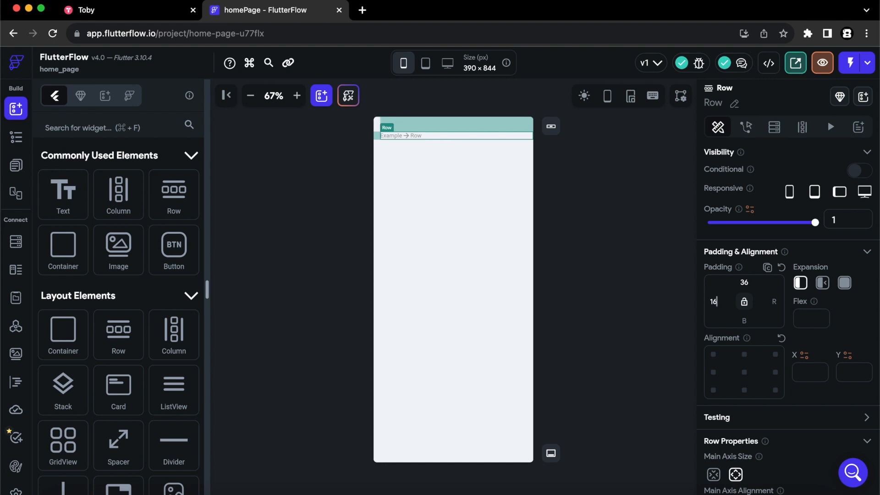
pyautogui.click(773, 302)
pyautogui.write('16')
# - Add an Icon widget to the Row and set its icon size to 32
pyautogui.click(134, 127)
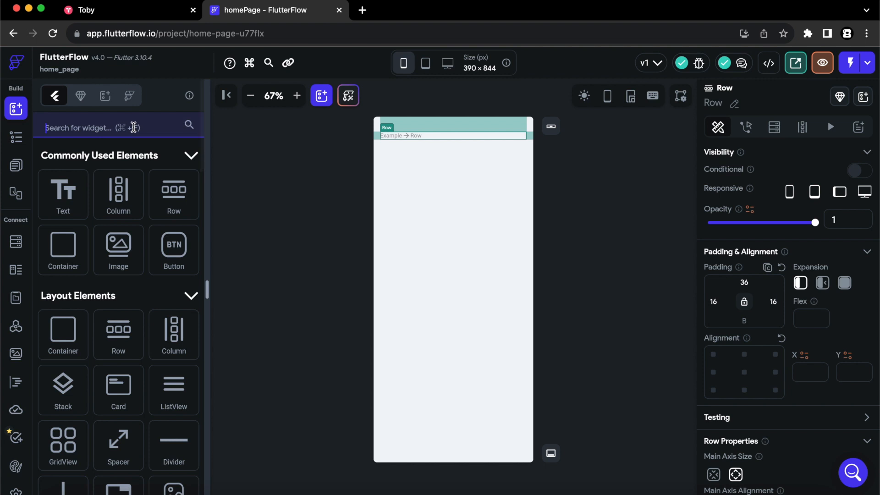
pyautogui.write('Icon')
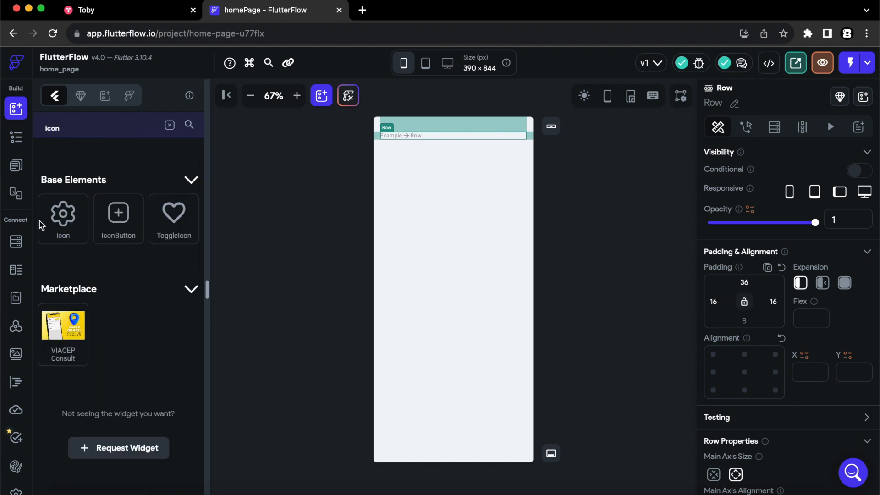
pyautogui.moveTo(63, 213); pyautogui.dragTo(436, 142)
pyautogui.scroll(-3, 753, 327)
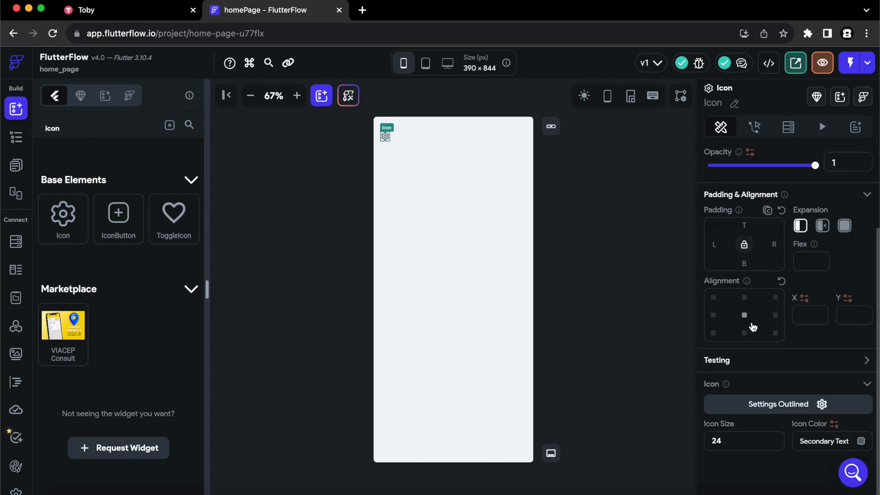
pyautogui.doubleClick(714, 440)
pyautogui.write('32')
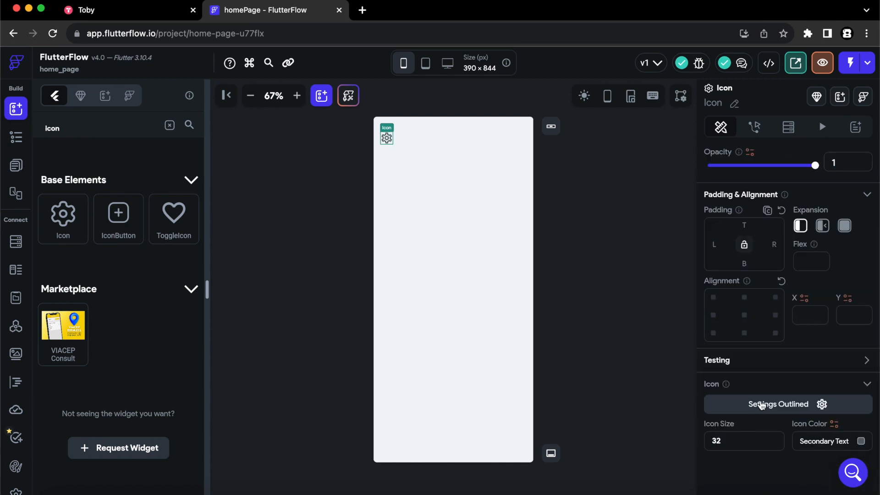
# - Search the icon library for "sort round" and change the Row's icon to Sort Rounded
pyautogui.click(762, 404)
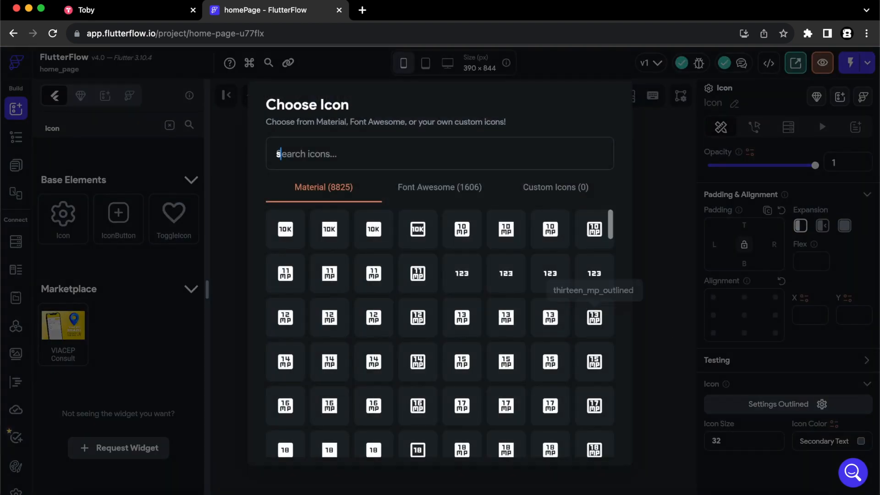
pyautogui.write('sort round')
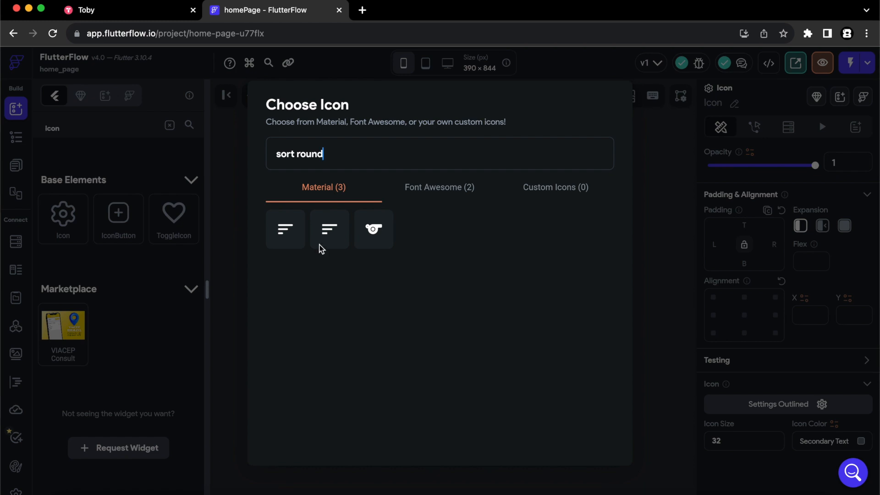
pyautogui.click(285, 229)
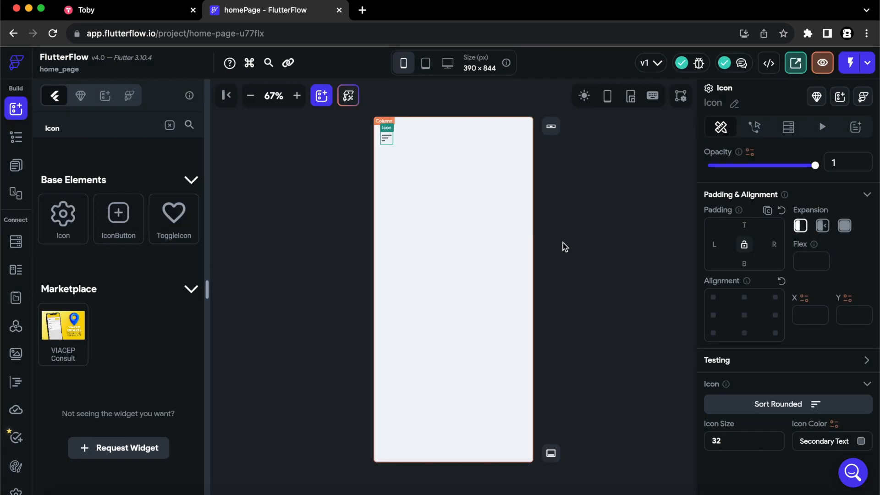
# - Add a Text widget beside the icon in the Row and set its font size to 22
pyautogui.click(169, 126)
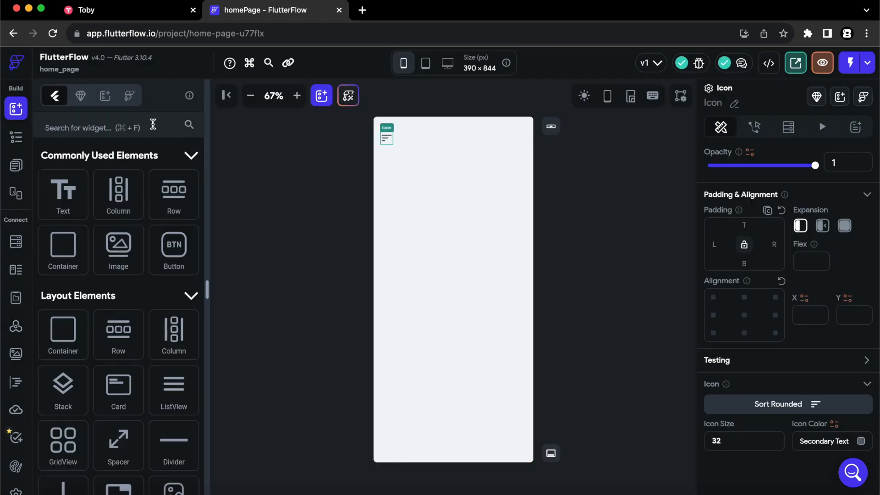
pyautogui.moveTo(69, 205); pyautogui.dragTo(430, 141)
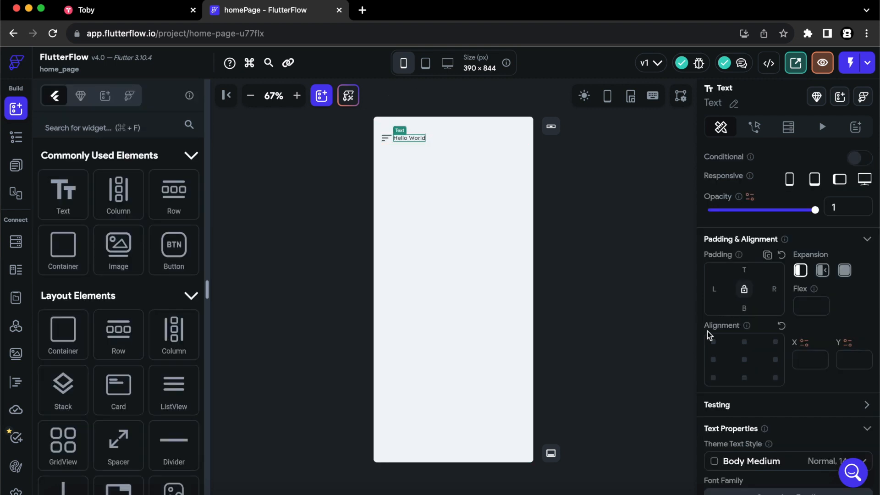
pyautogui.scroll(-5, 709, 336)
pyautogui.click(718, 350)
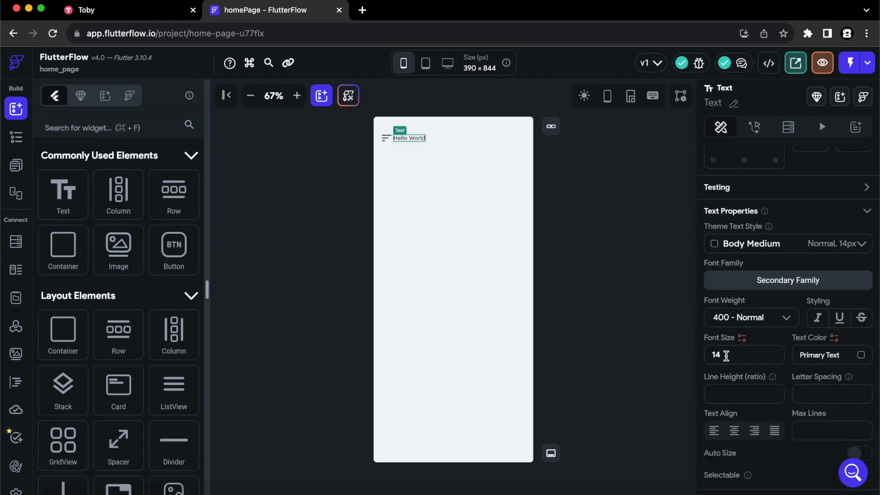
pyautogui.write('22')
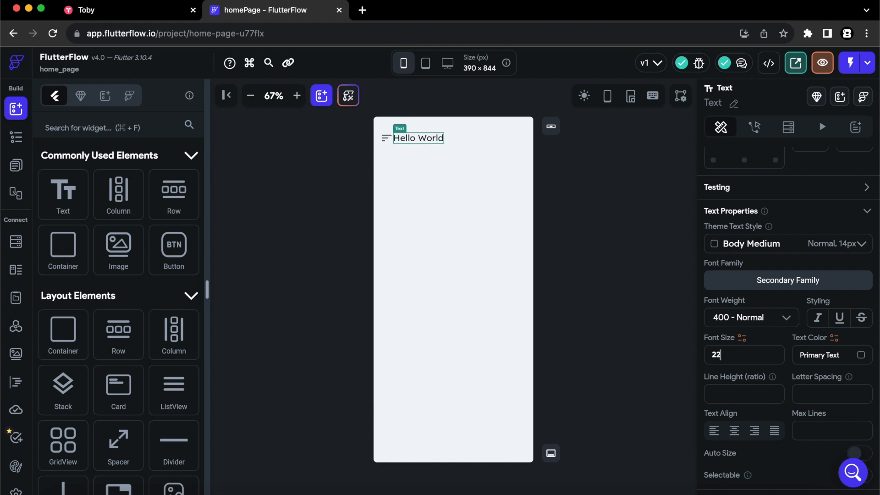
# - Set the text's font weight to 600 - Semi Bold and its color to Secondary Text
pyautogui.click(758, 322)
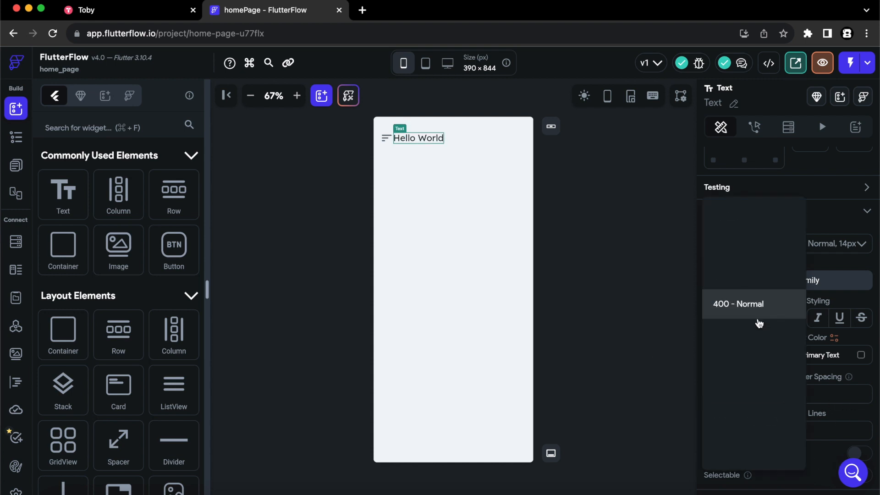
pyautogui.click(745, 364)
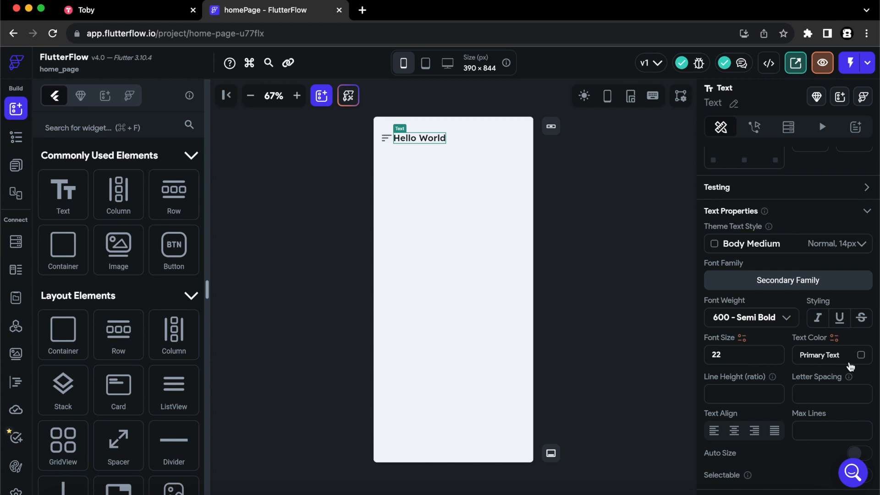
pyautogui.click(862, 356)
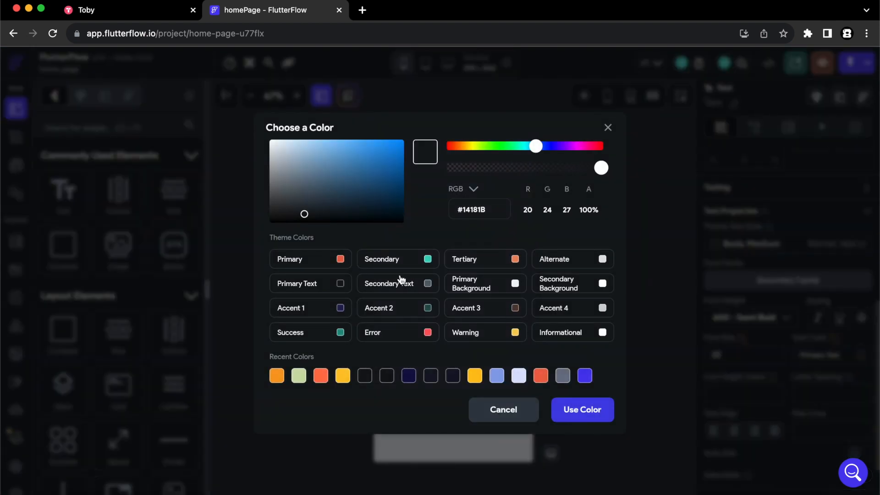
pyautogui.click(430, 283)
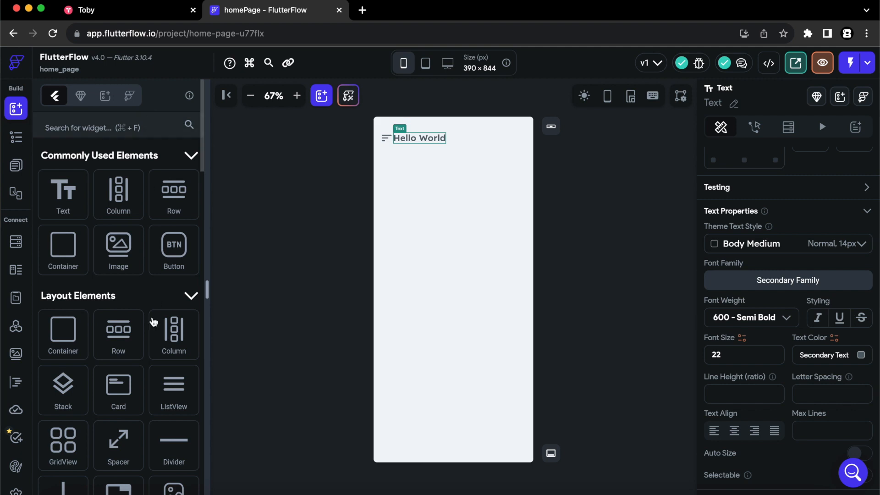
# - Add a Stack after the text in the Row and set its width and height to 40 px
pyautogui.moveTo(64, 390); pyautogui.dragTo(498, 144)
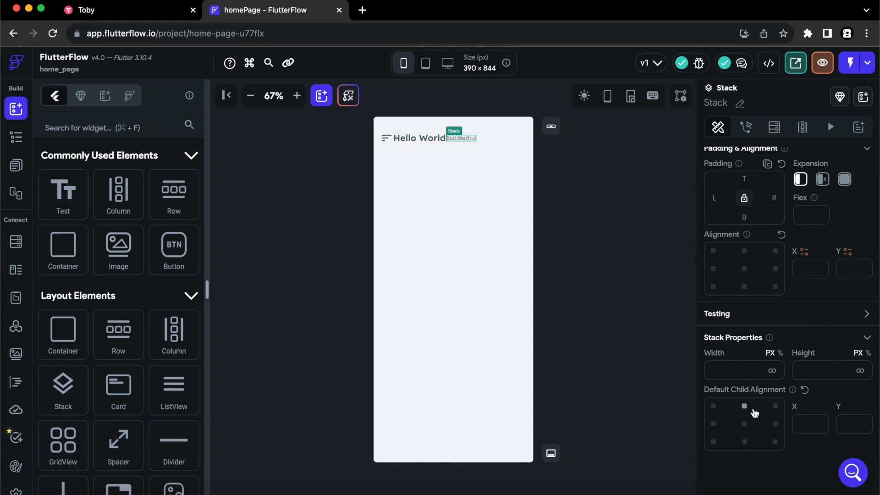
pyautogui.click(717, 367)
pyautogui.write('40')
pyautogui.click(809, 370)
pyautogui.write('40')
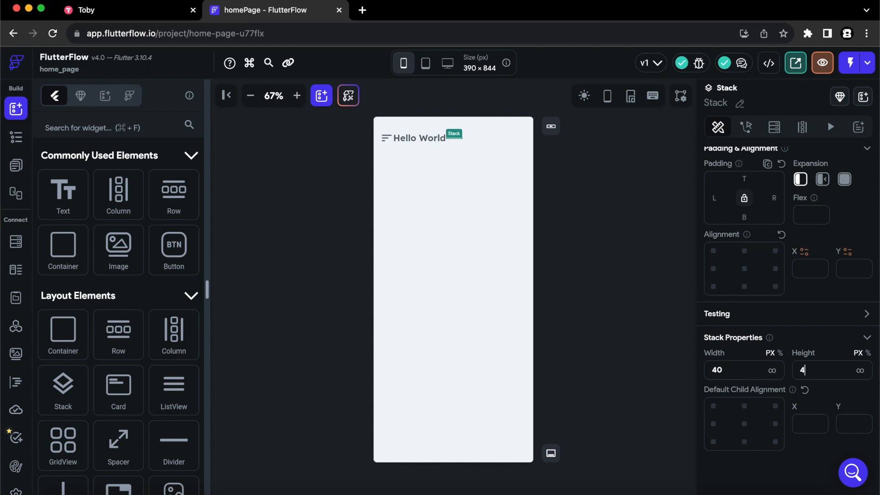
# - Set the header Row's main axis alignment to Space Between
pyautogui.click(489, 146)
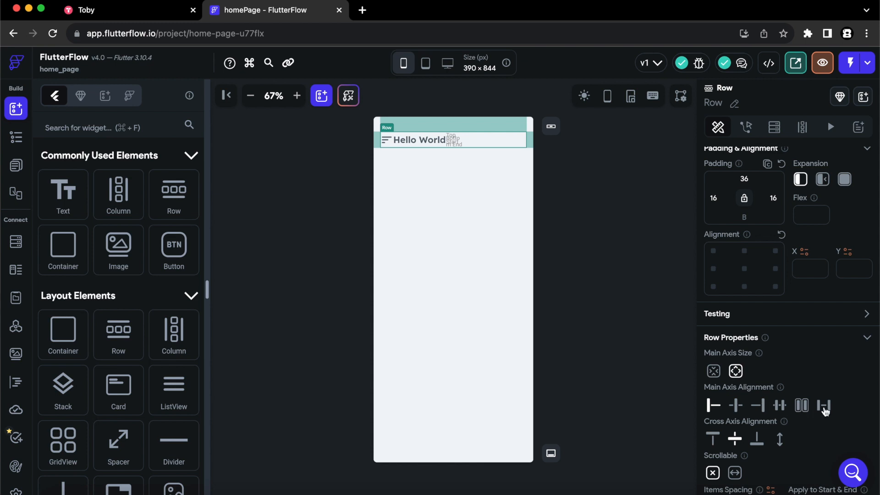
pyautogui.click(824, 406)
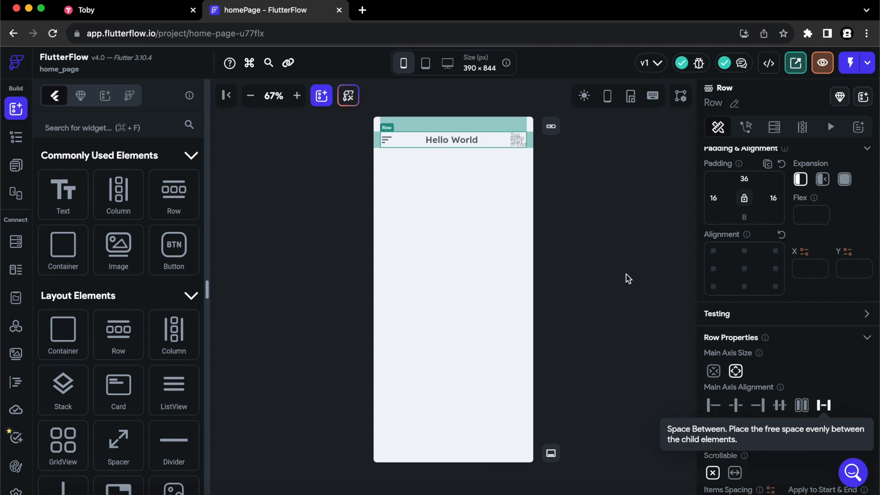
# - Add a Container inside the Row's Stack and set its width and height to 32 px
pyautogui.click(518, 143)
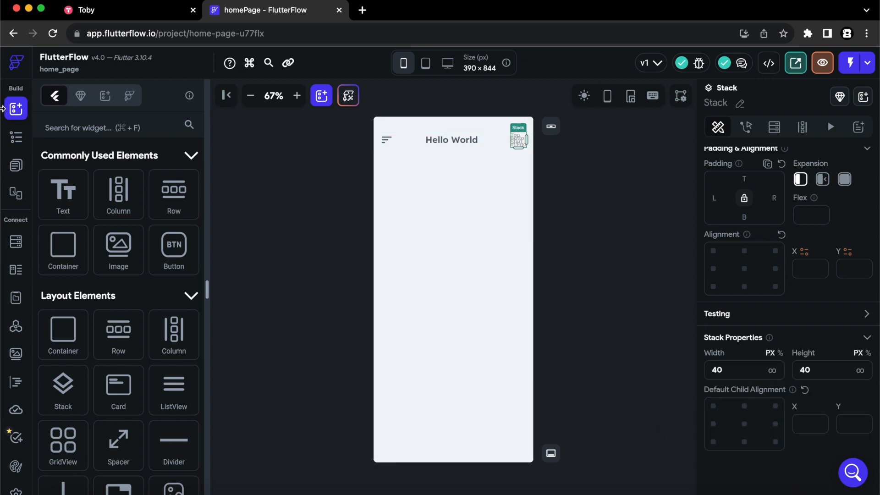
pyautogui.click(16, 136)
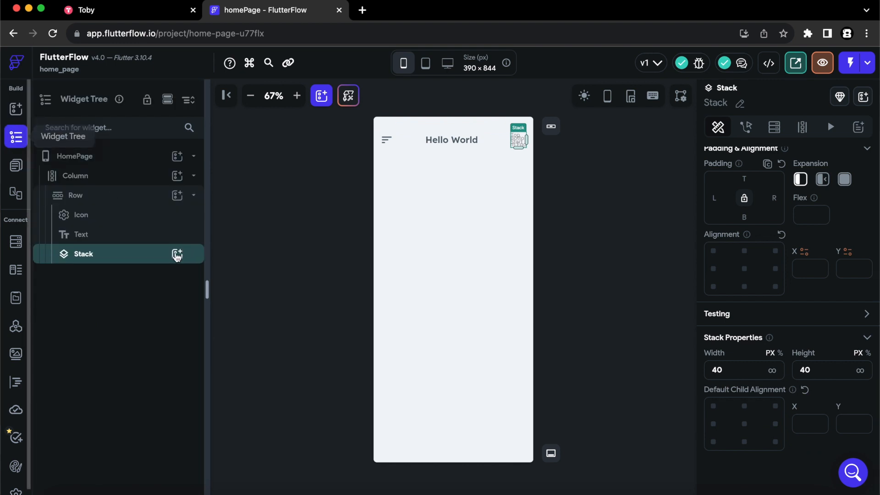
pyautogui.click(177, 254)
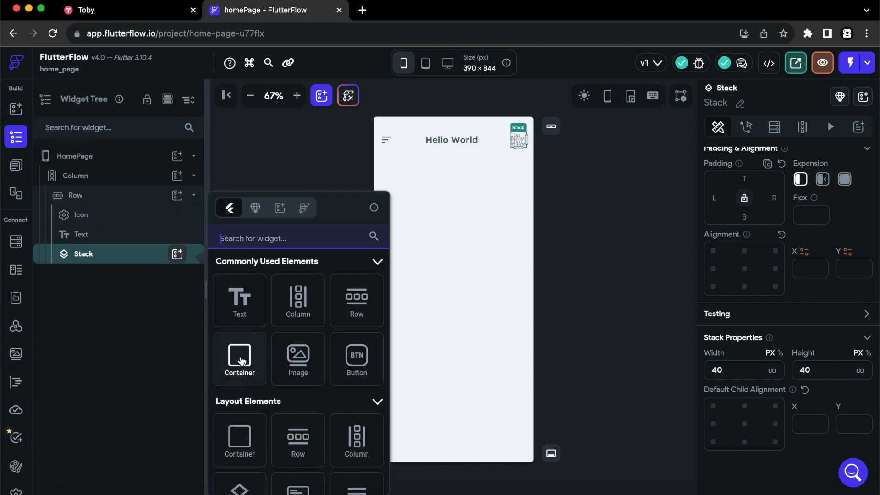
pyautogui.click(242, 361)
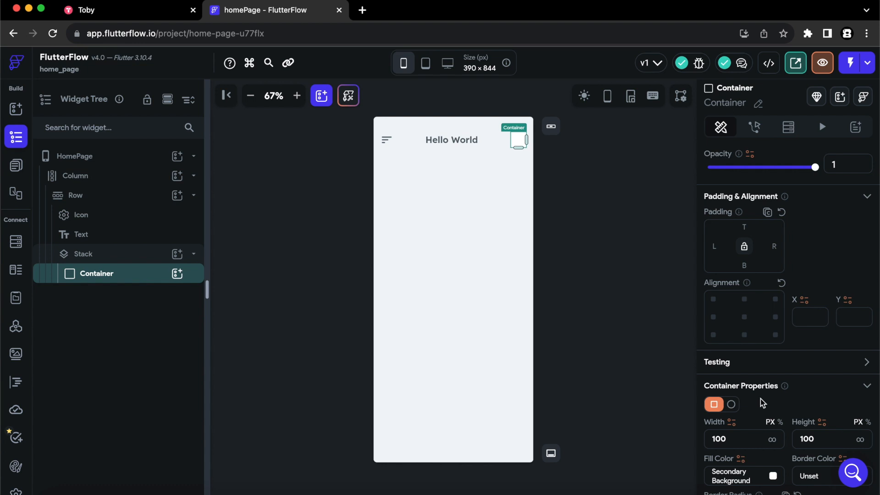
pyautogui.doubleClick(733, 441)
pyautogui.write('32')
pyautogui.press('Return')
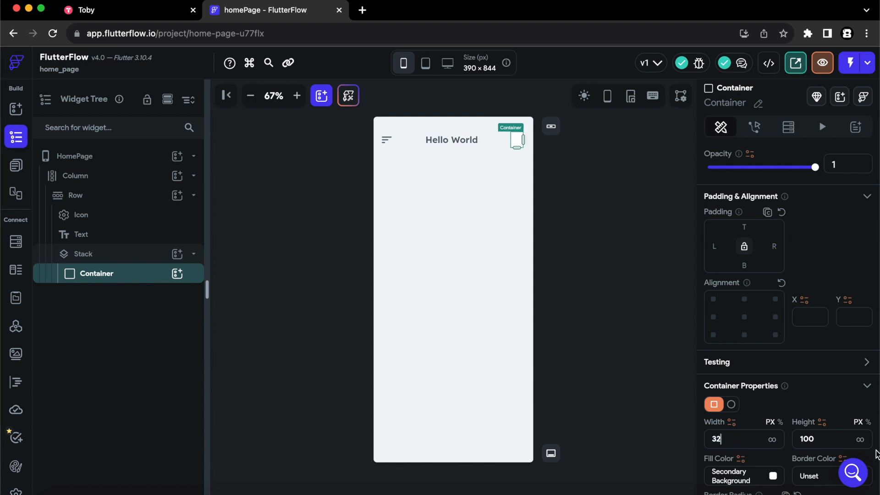
pyautogui.doubleClick(809, 439)
pyautogui.write('32')
# - Align the Container to the bottom-right of the Stack and set all its corner radii to 50
pyautogui.scroll(-5, 801, 393)
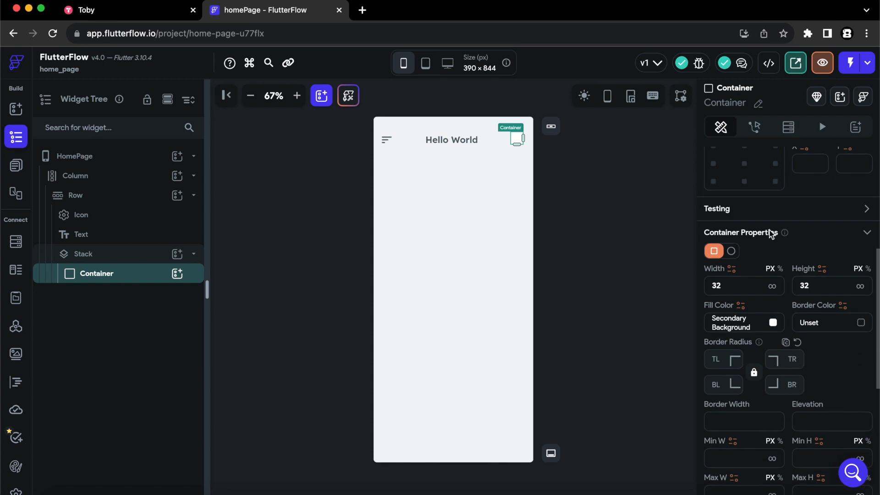
pyautogui.scroll(3, 771, 197)
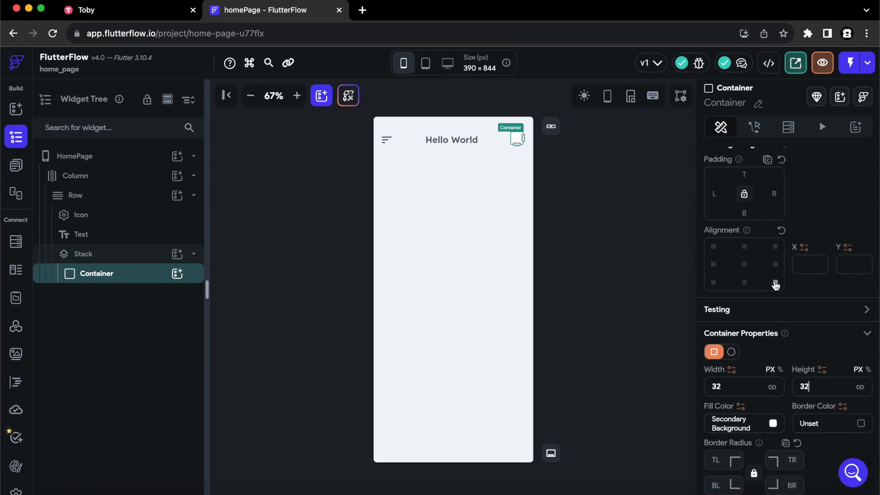
pyautogui.click(775, 282)
pyautogui.scroll(-5, 794, 365)
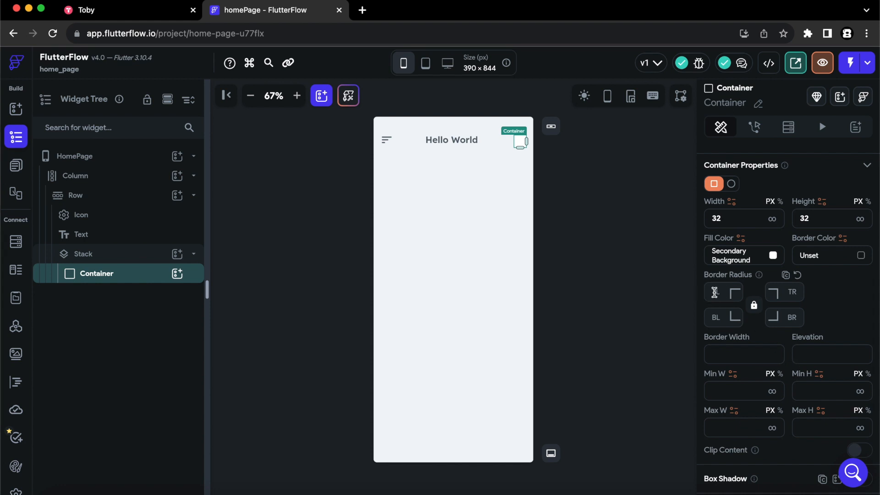
pyautogui.click(718, 292)
pyautogui.write('50')
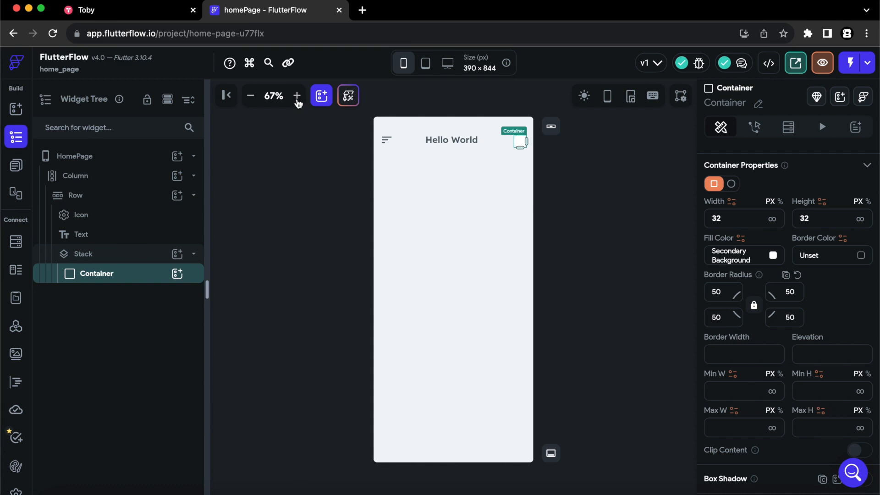
# - Set the round Container's elevation to 3
pyautogui.click(297, 96)
pyautogui.click(297, 96)
pyautogui.click(297, 96)
pyautogui.click(297, 96)
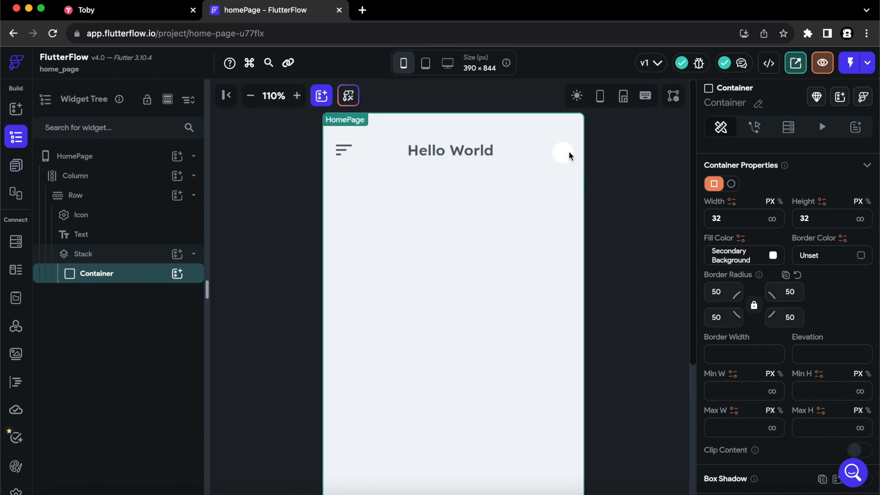
pyautogui.click(568, 155)
pyautogui.click(567, 156)
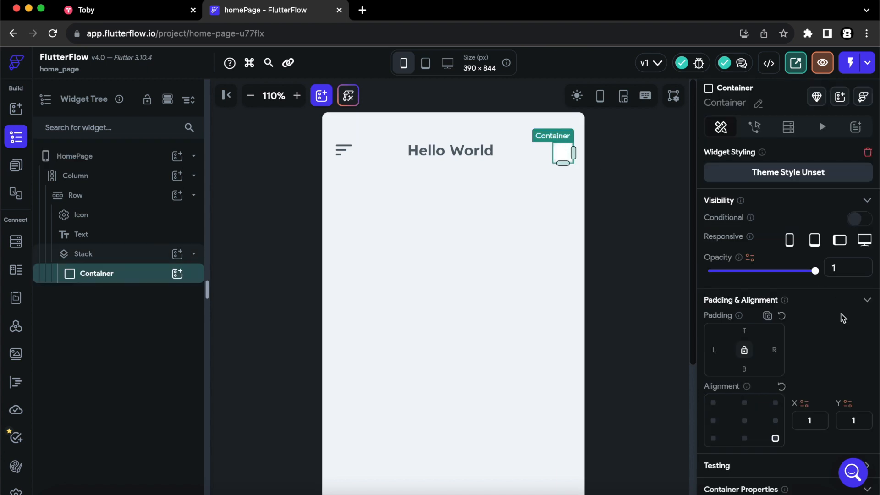
pyautogui.scroll(-5, 842, 312)
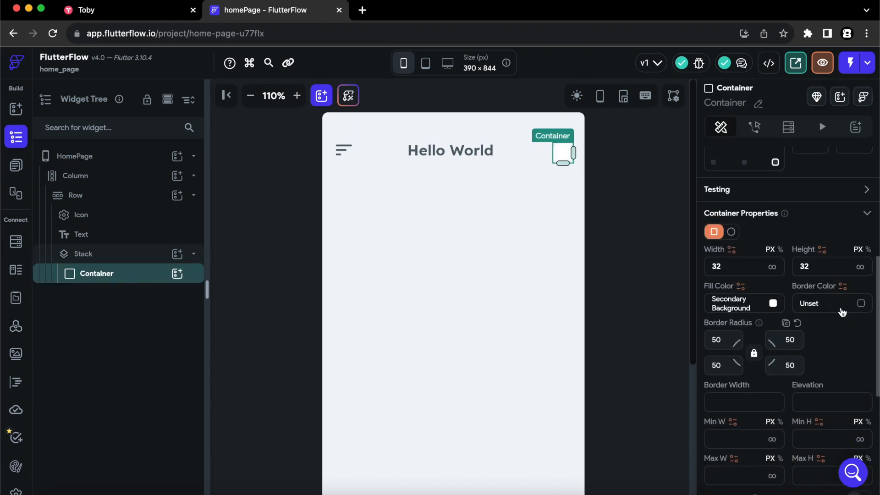
pyautogui.scroll(-3, 836, 318)
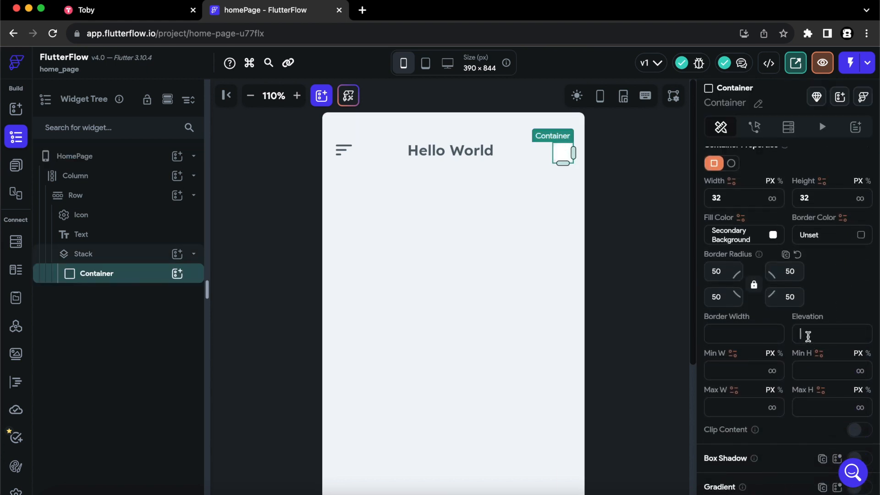
pyautogui.click(656, 262)
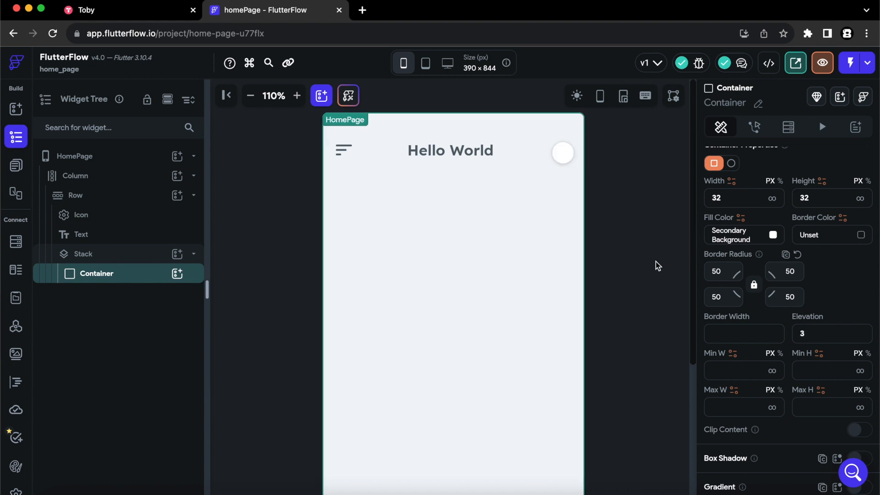
pyautogui.click(241, 231)
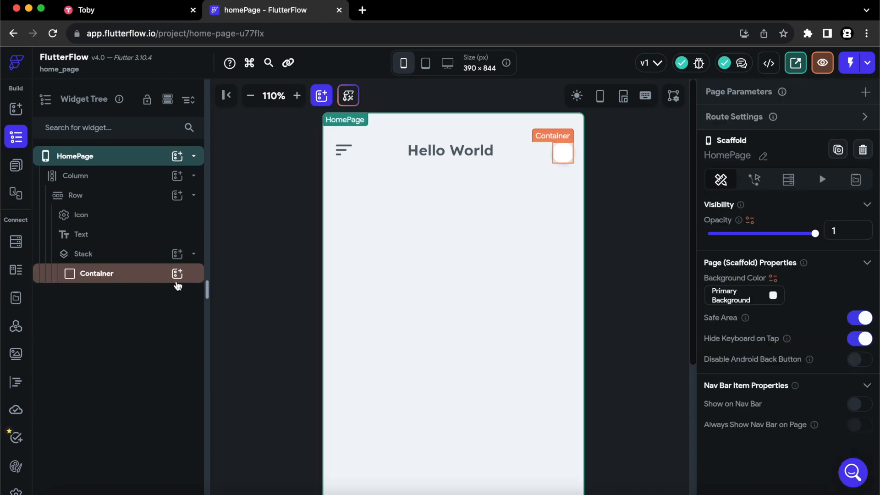
# - Add a CircleImage inside the round Container and give it a padding of 2 on all sides
pyautogui.click(177, 276)
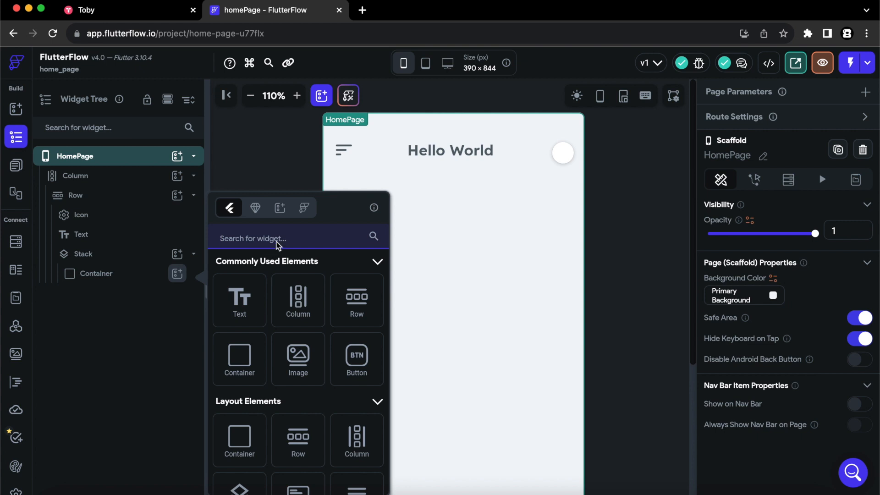
pyautogui.click(277, 240)
pyautogui.write('cir')
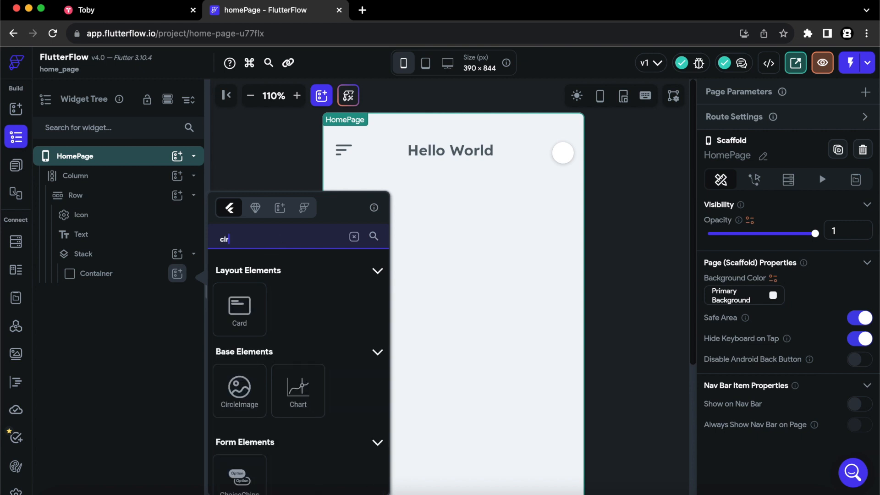
pyautogui.click(245, 397)
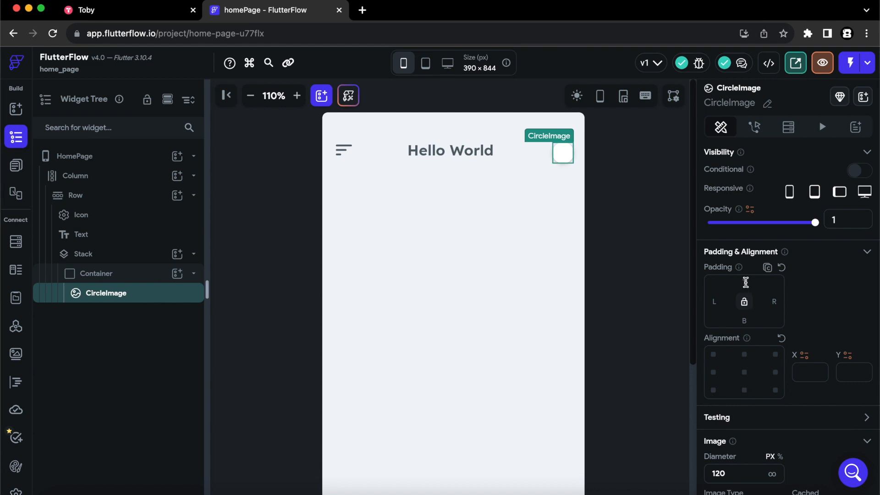
pyautogui.click(746, 282)
pyautogui.write('2')
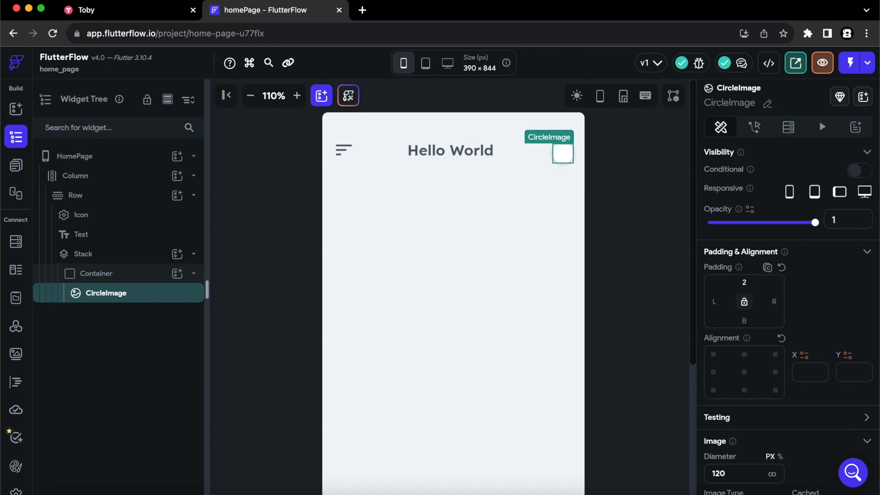
pyautogui.click(745, 303)
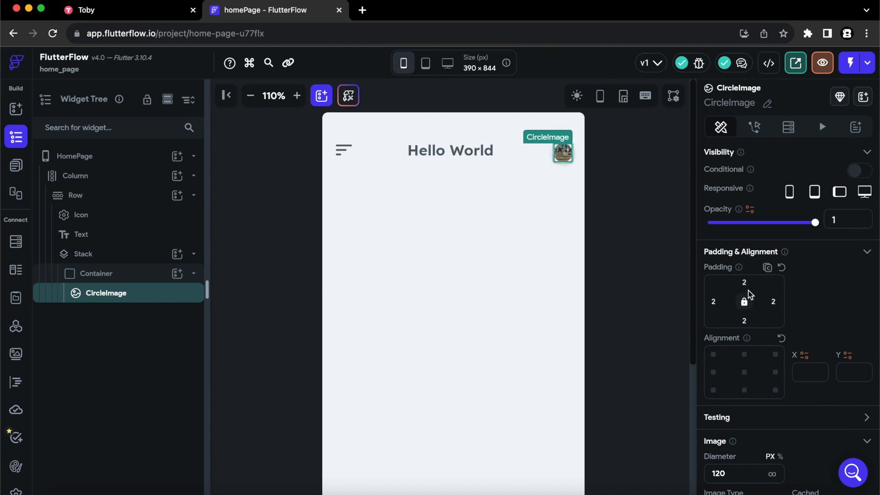
pyautogui.click(667, 278)
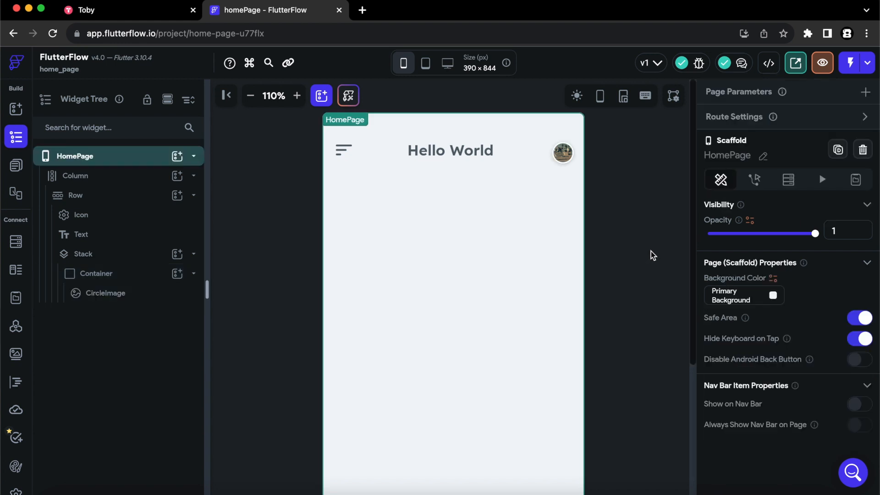
# - Change the CircleImage's image type to Asset and use 1._profile_Picture.png as its image
pyautogui.click(564, 154)
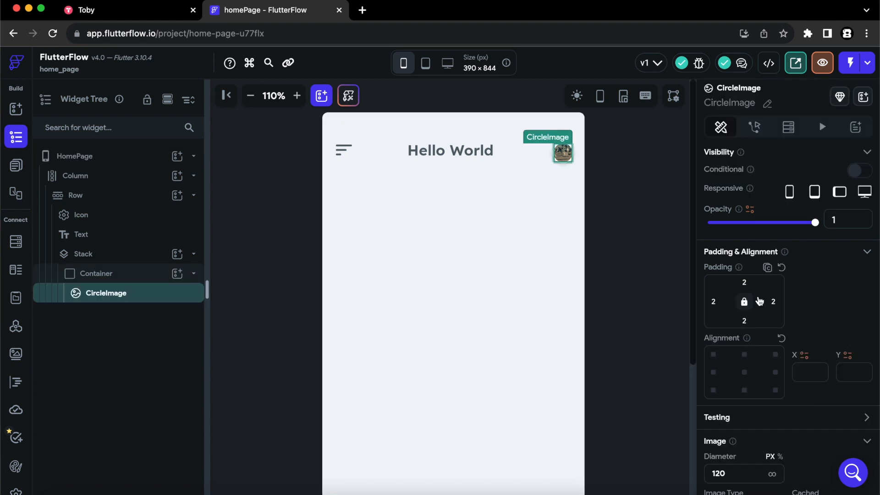
pyautogui.scroll(-3, 760, 301)
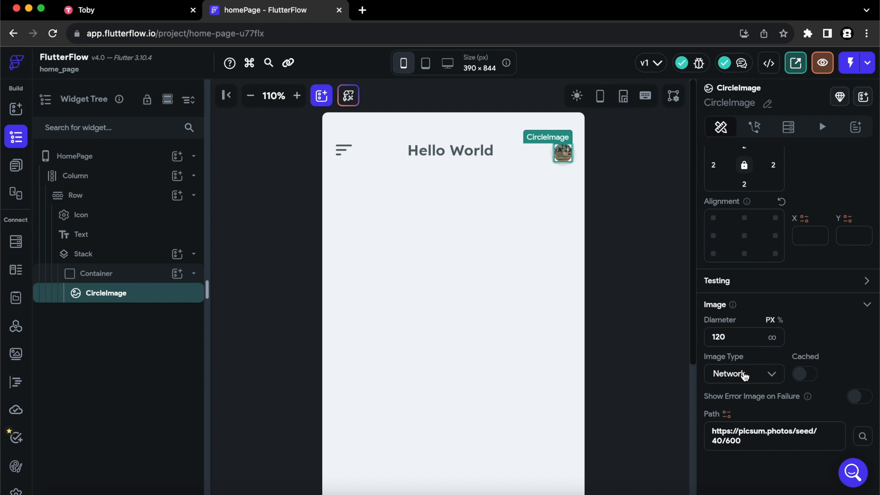
pyautogui.click(744, 376)
pyautogui.click(733, 403)
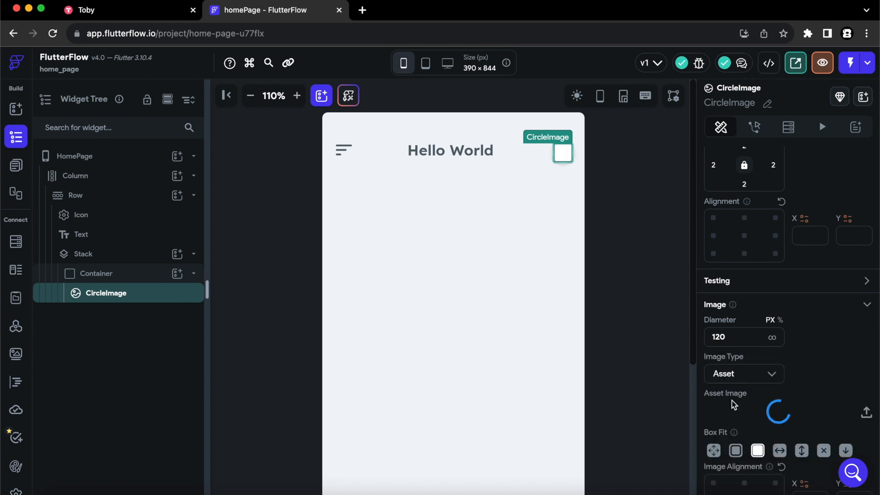
pyautogui.click(765, 416)
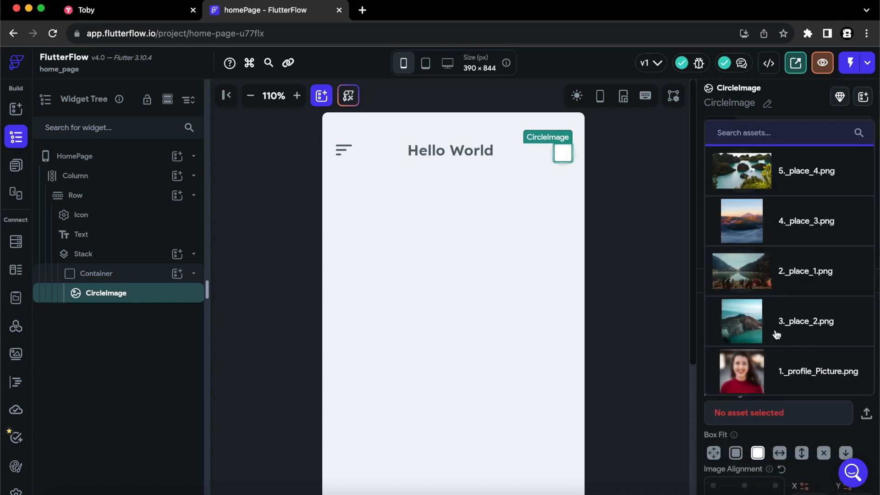
pyautogui.click(772, 373)
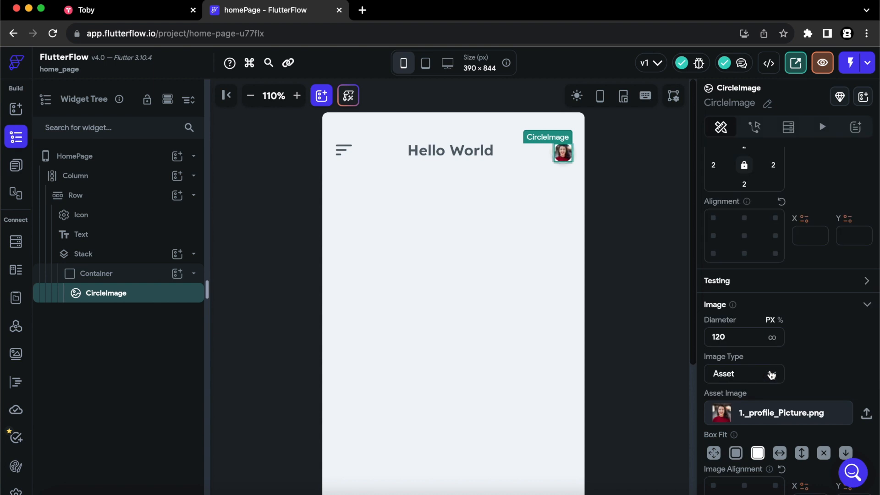
pyautogui.click(634, 269)
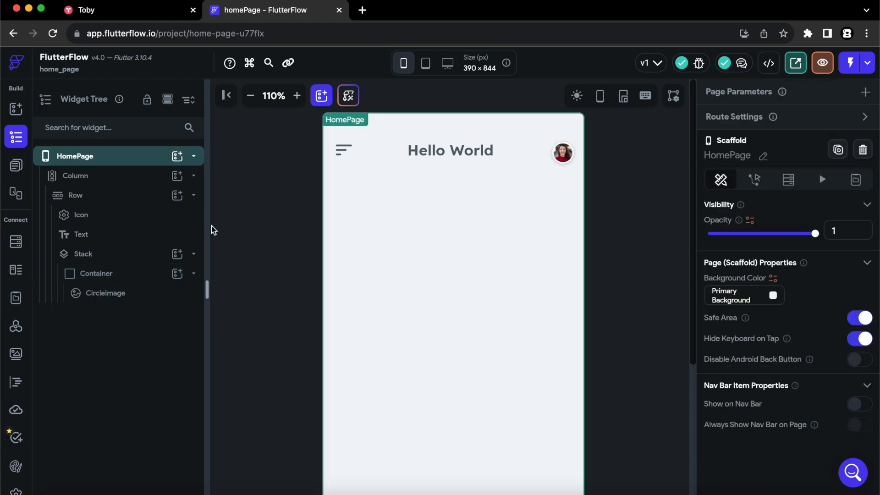
# - Add a second Container to the Stack and set its width and height to 14 px
pyautogui.click(196, 274)
pyautogui.click(177, 254)
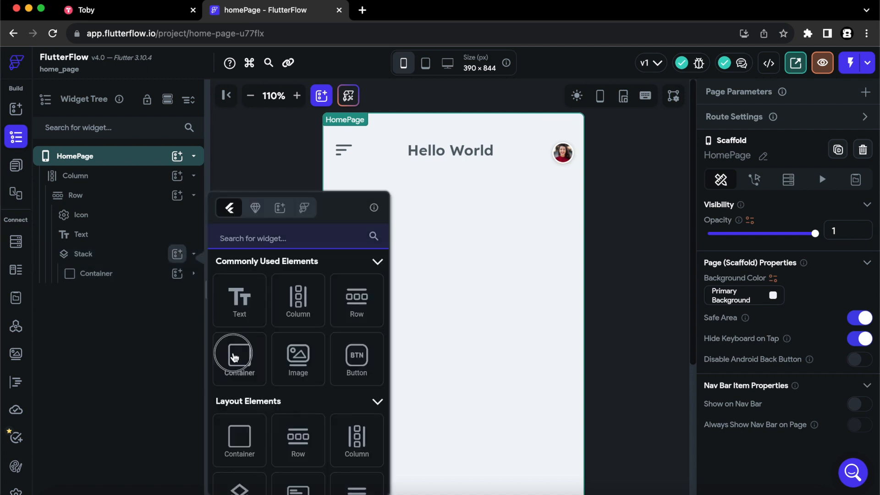
pyautogui.click(235, 356)
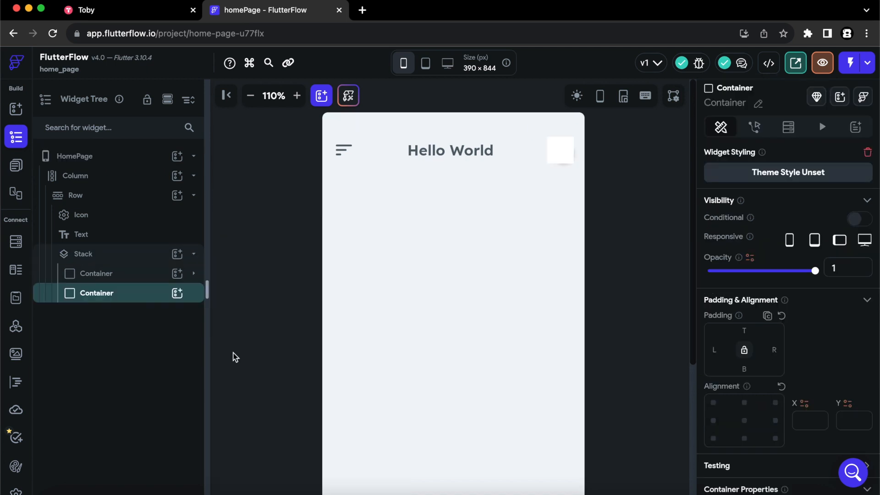
pyautogui.scroll(-5, 759, 366)
pyautogui.doubleClick(742, 324)
pyautogui.write('14')
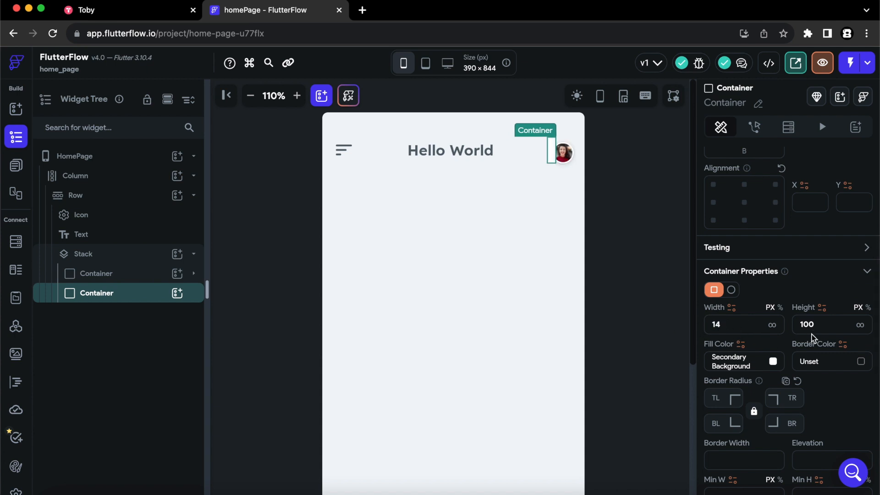
pyautogui.press('Tab')
pyautogui.write('14')
# - Set the small Container's corner radii to 50 and align it to the top-left of the Stack
pyautogui.click(716, 396)
pyautogui.write('50')
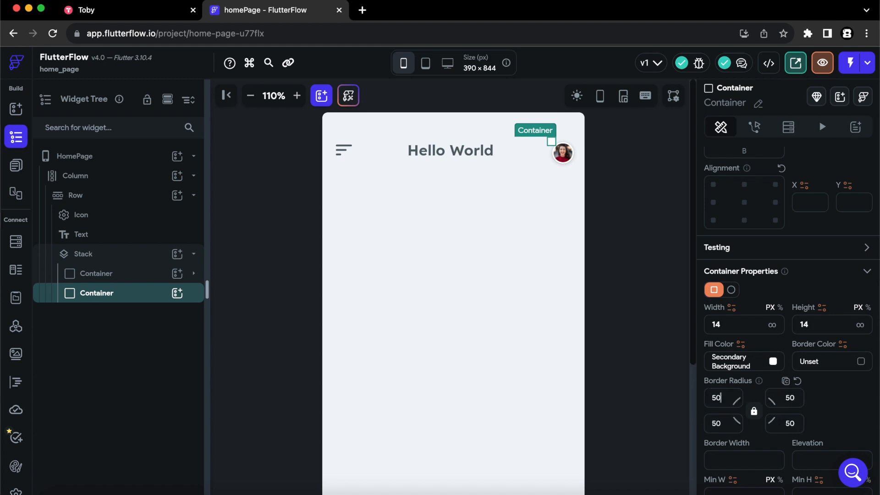
pyautogui.click(714, 184)
pyautogui.scroll(-3, 815, 387)
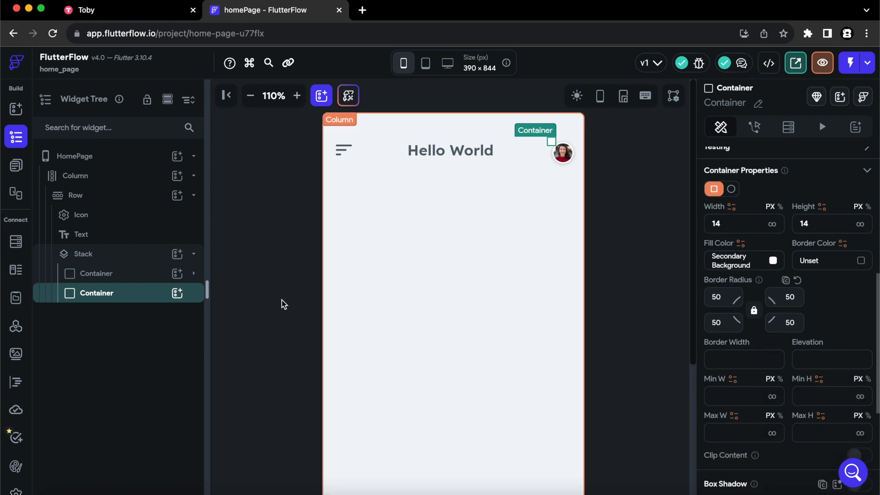
# - Add an Icon inside the small Container with an icon size of 10 and the Primary theme color
pyautogui.click(177, 294)
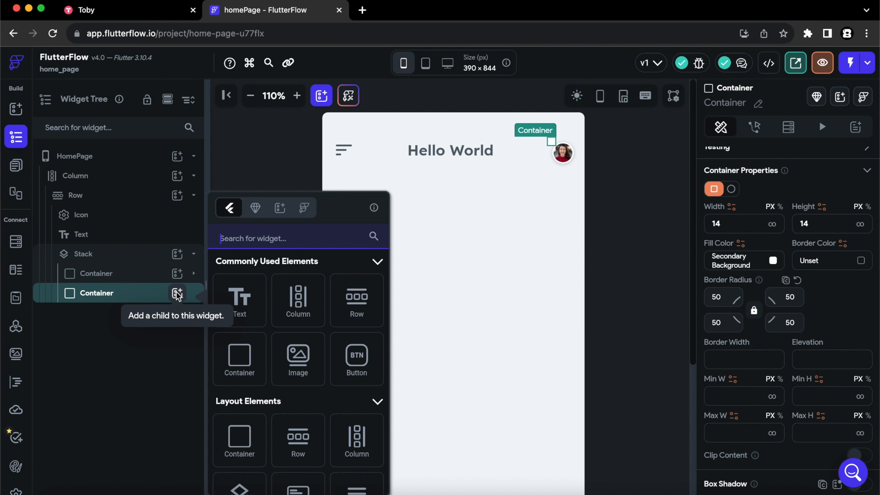
pyautogui.write('Icon')
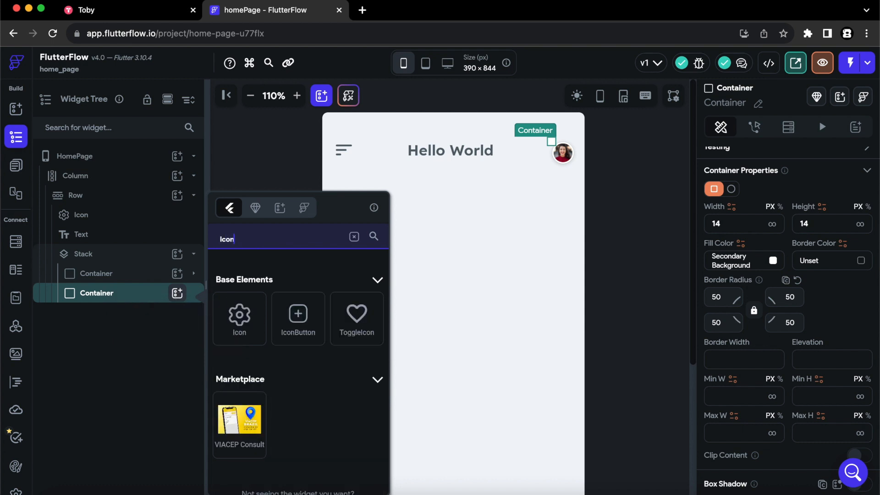
pyautogui.click(239, 323)
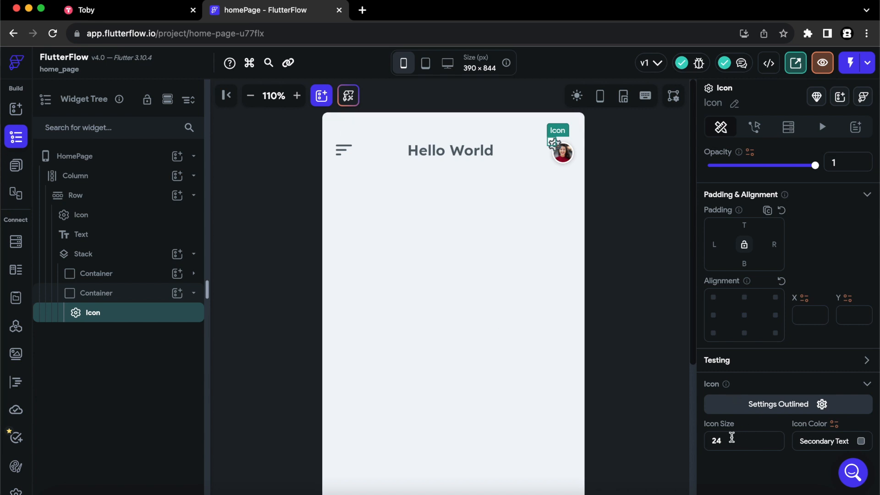
pyautogui.write('10')
pyautogui.click(860, 441)
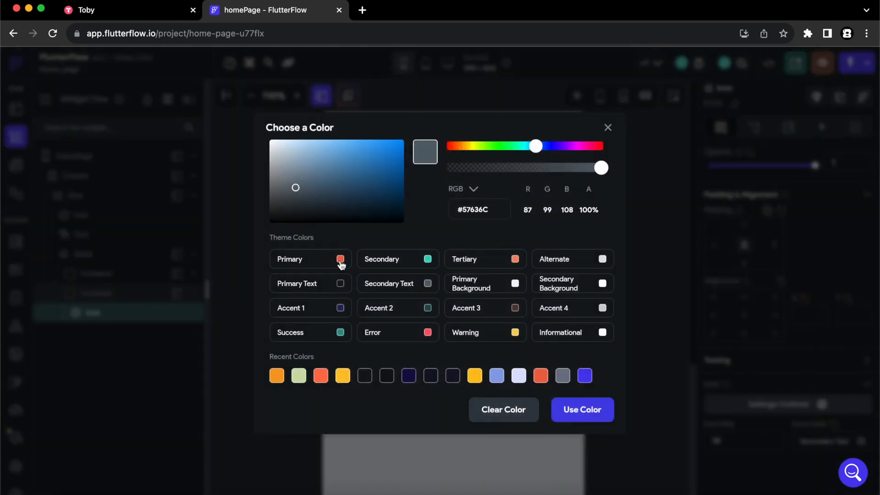
pyautogui.click(340, 259)
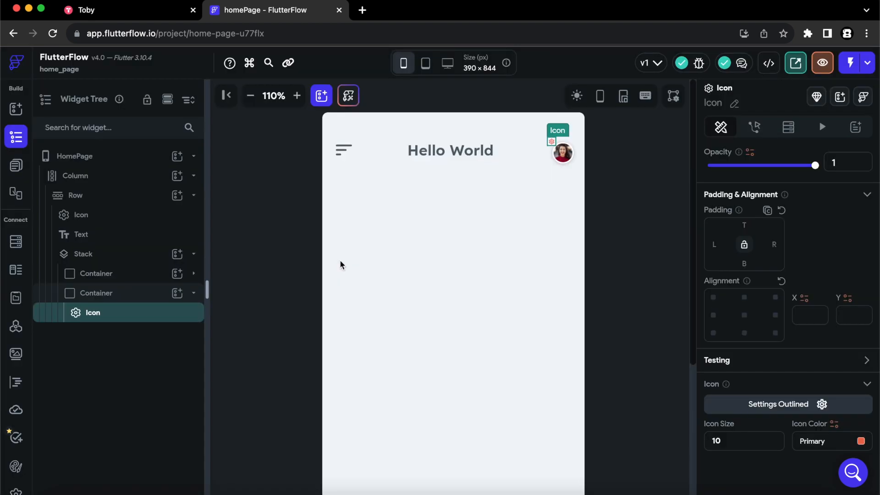
# - Search the icon library for notification icons and change the small Container's Icon to notifications_rounded
pyautogui.click(746, 407)
pyautogui.write('np')
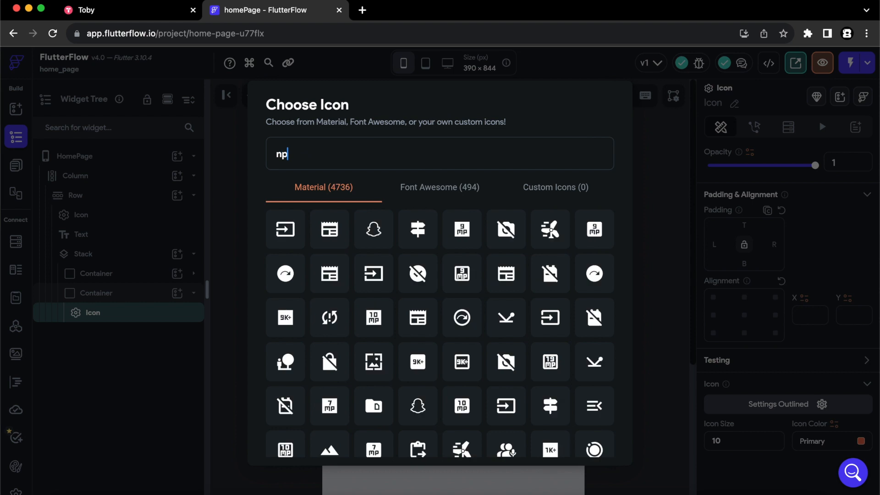
pyautogui.press('BackSpace')
pyautogui.write('oti')
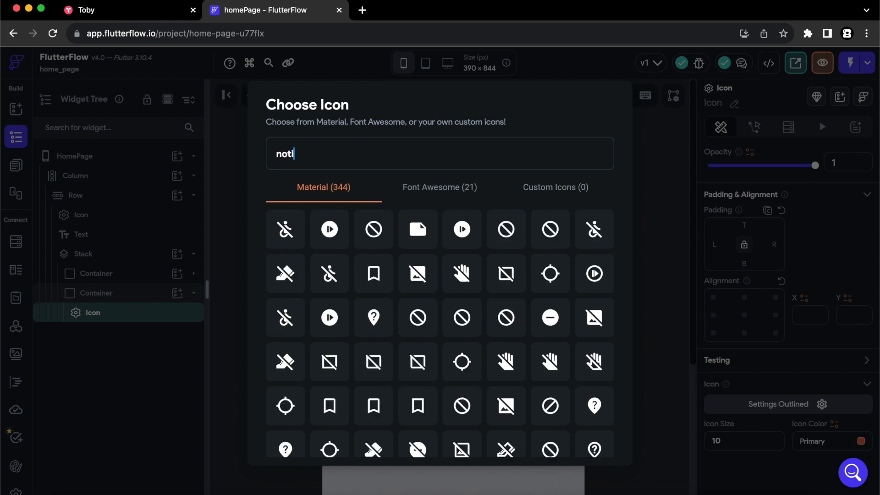
pyautogui.write('fication')
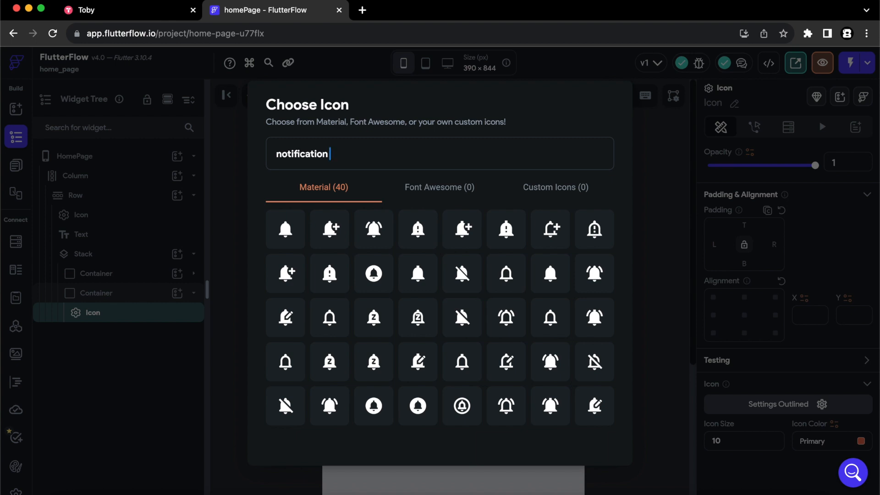
pyautogui.write(' rou')
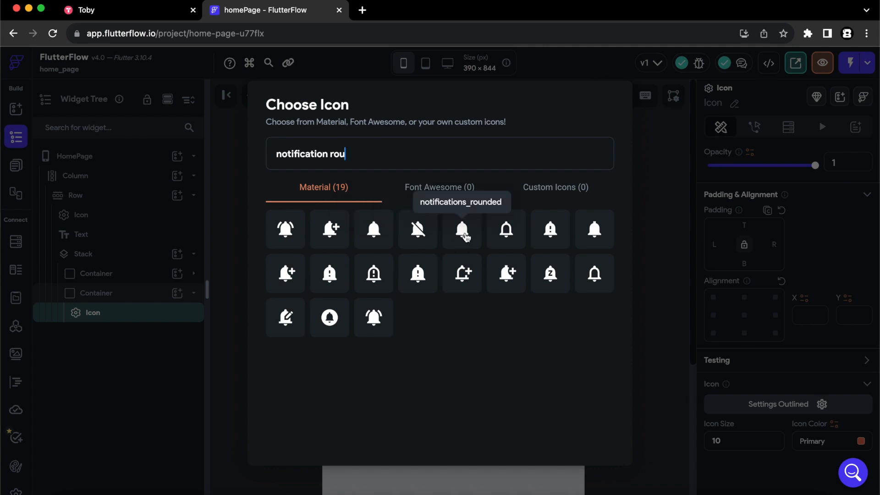
pyautogui.click(464, 234)
pyautogui.click(603, 208)
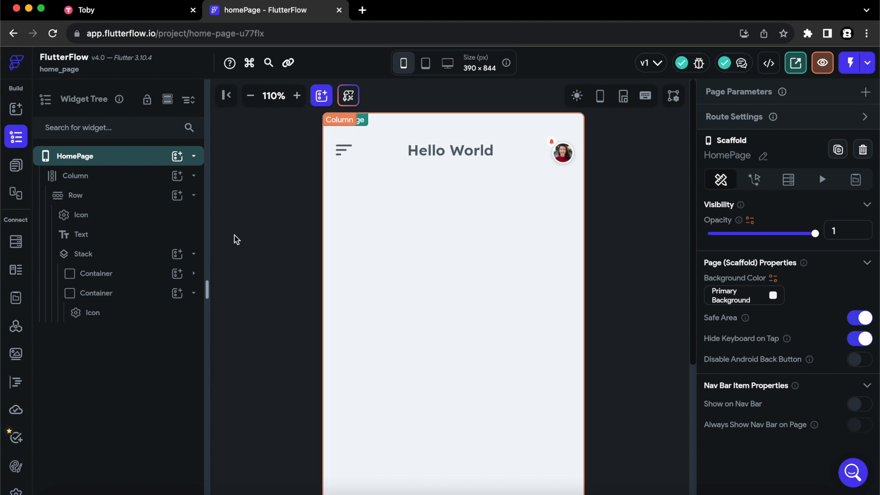
# - Check the profile picture Container's elevation and set the small badge Container's elevation to 3
pyautogui.click(122, 293)
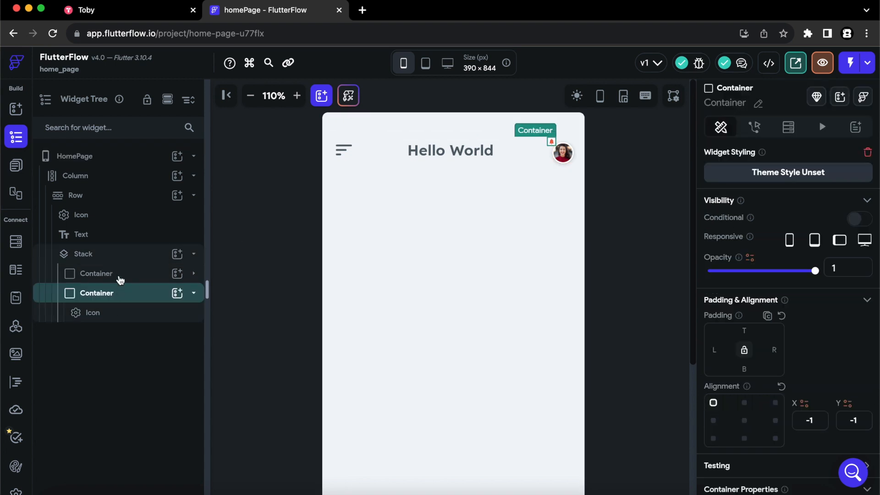
pyautogui.click(118, 277)
pyautogui.scroll(-6, 791, 364)
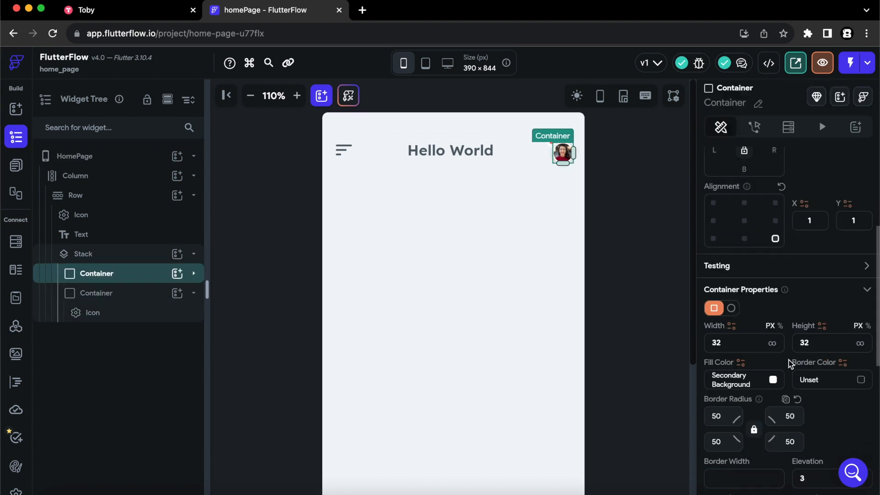
pyautogui.click(117, 295)
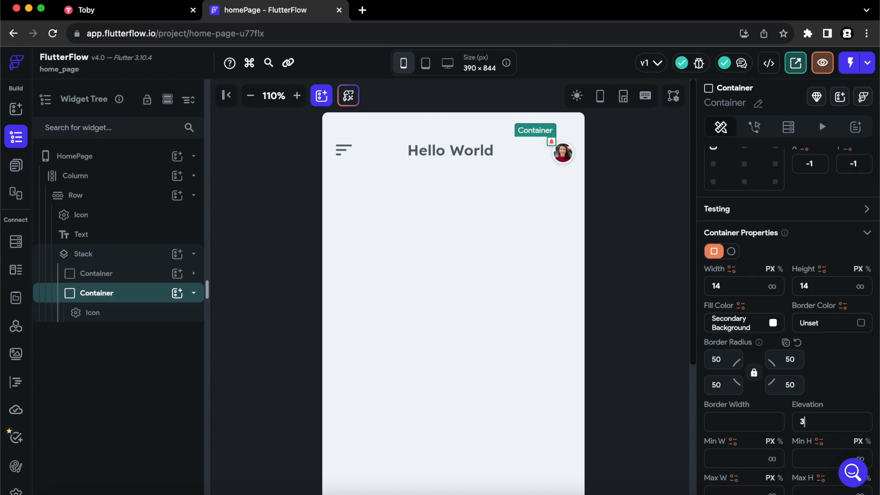
pyautogui.click(681, 331)
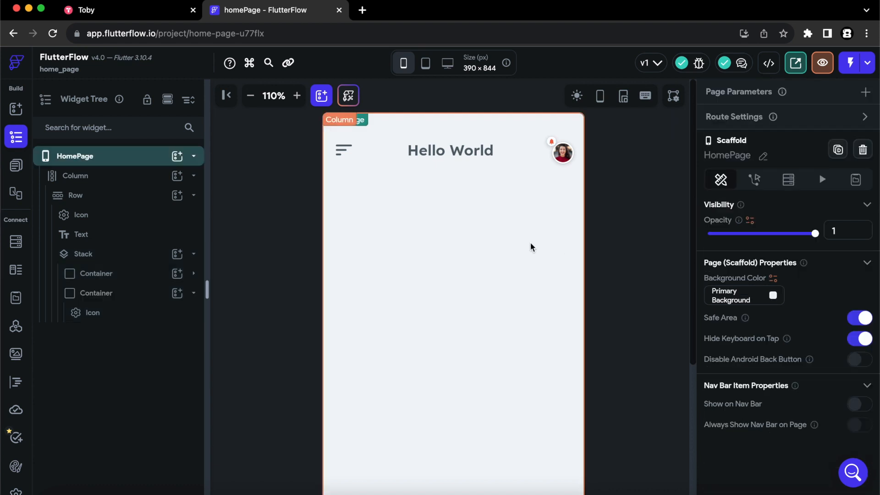
# - Add a Text to the Column below the header Row and align it center-left
pyautogui.click(196, 293)
pyautogui.click(195, 197)
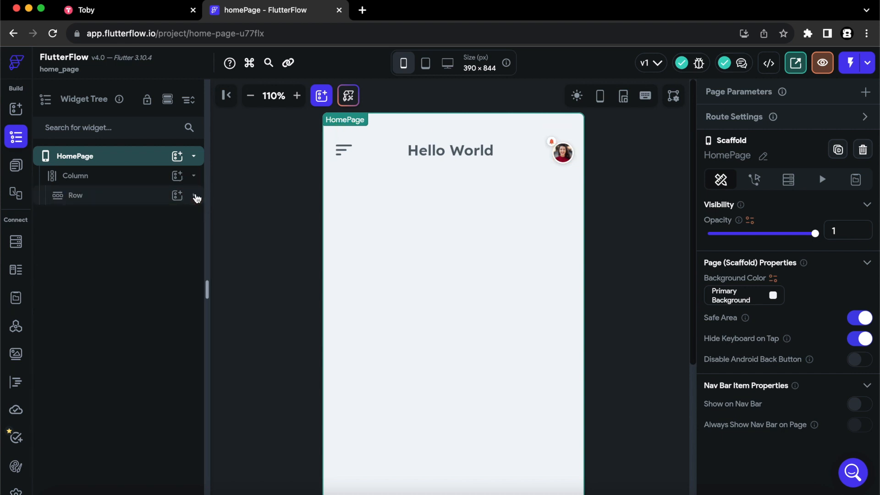
pyautogui.click(250, 97)
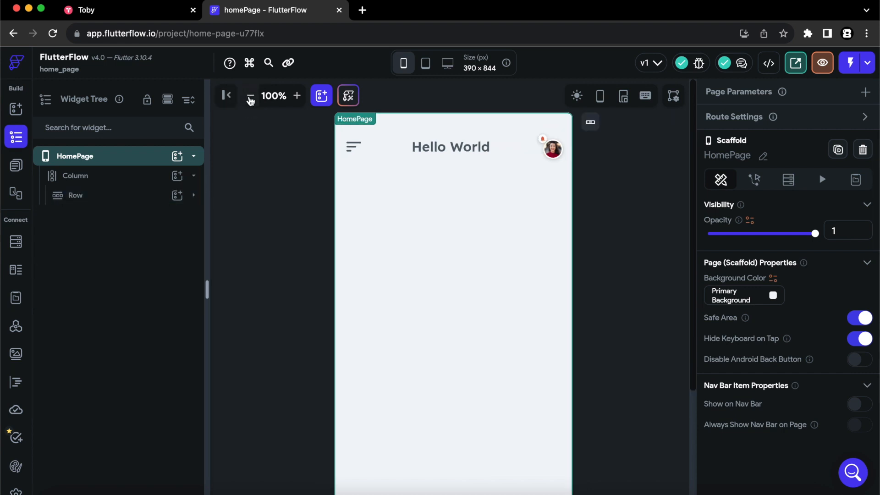
pyautogui.click(250, 97)
pyautogui.click(250, 97)
pyautogui.click(251, 97)
pyautogui.click(251, 97)
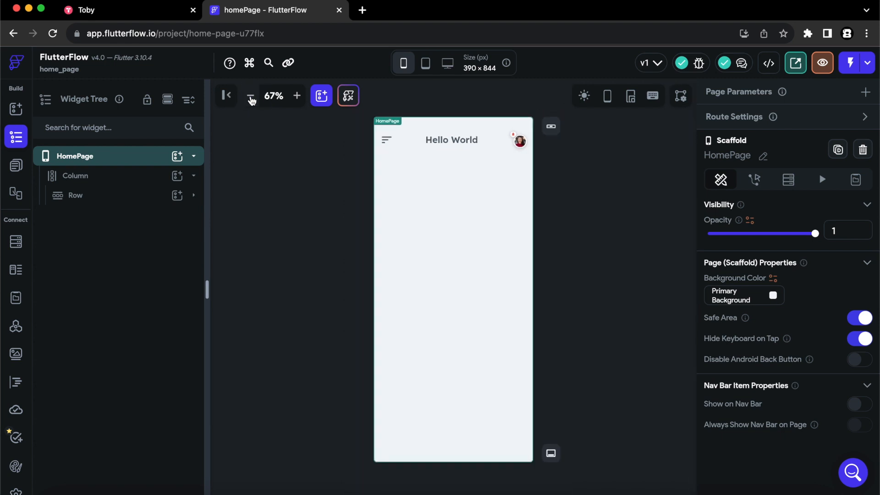
pyautogui.click(16, 109)
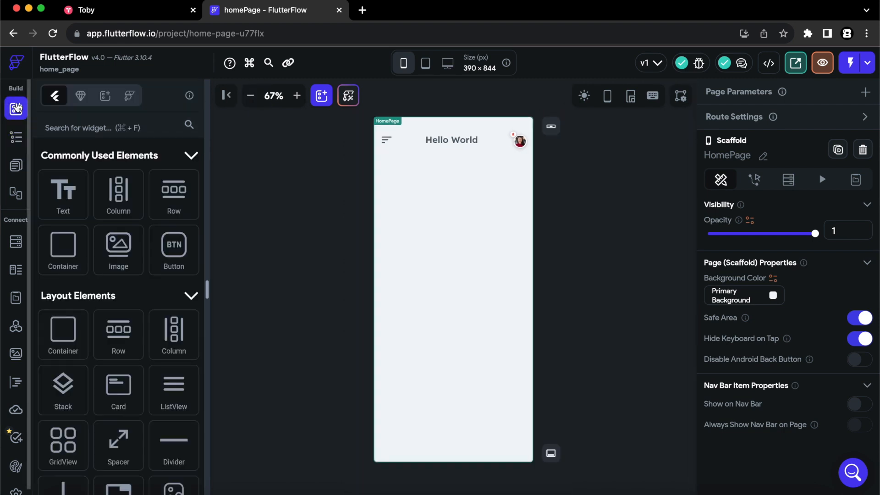
pyautogui.moveTo(64, 190); pyautogui.dragTo(442, 226)
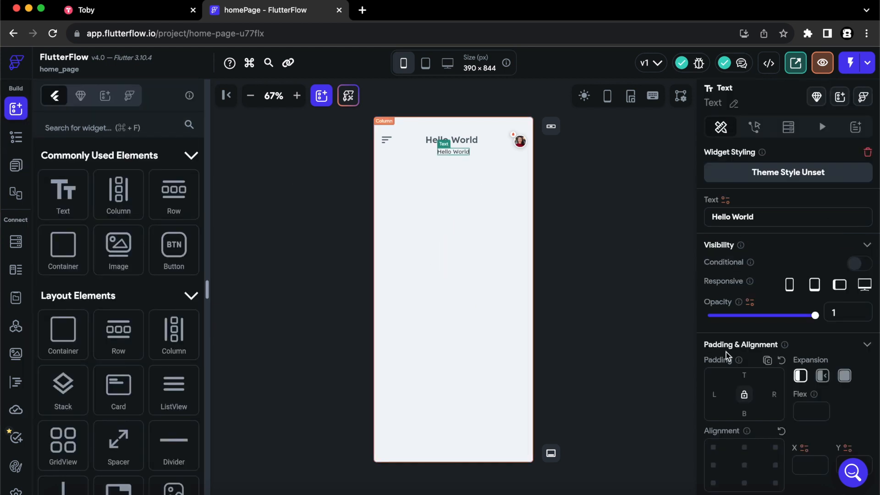
pyautogui.scroll(-3, 725, 442)
pyautogui.click(714, 335)
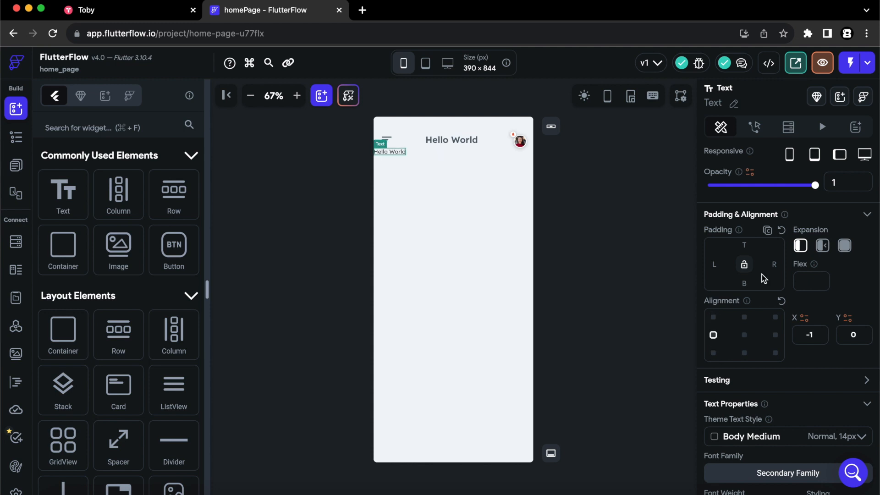
# - Set the new Text's padding to 16 on the top, left and right, leaving the bottom padding empty
pyautogui.scroll(1, 756, 274)
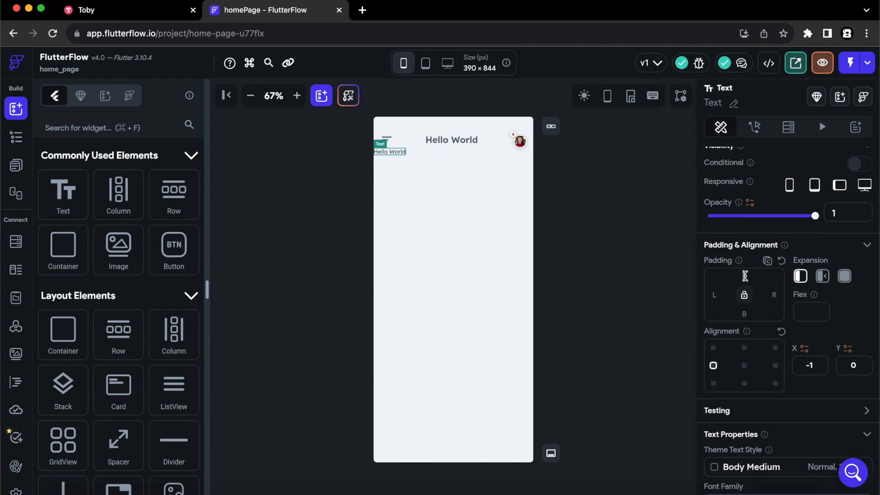
pyautogui.click(745, 275)
pyautogui.click(744, 296)
pyautogui.click(746, 277)
pyautogui.write('16')
pyautogui.click(743, 295)
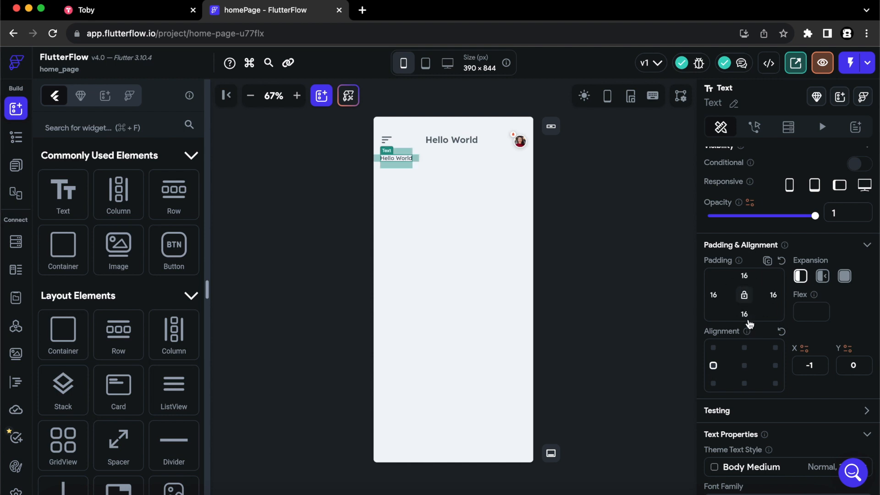
pyautogui.click(732, 312)
pyautogui.write('8')
# - Replace the new Text's content with "Wonderful Indonesia"
pyautogui.scroll(1, 788, 263)
pyautogui.scroll(2, 789, 263)
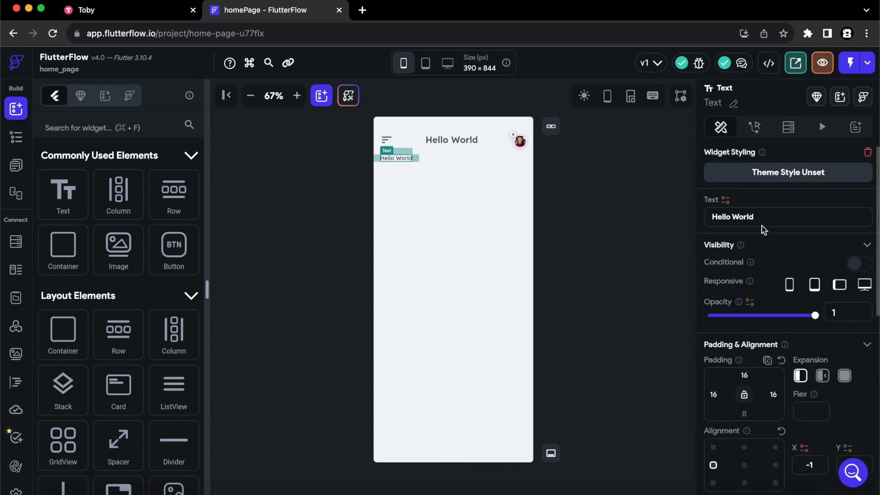
pyautogui.moveTo(766, 214); pyautogui.dragTo(587, 213)
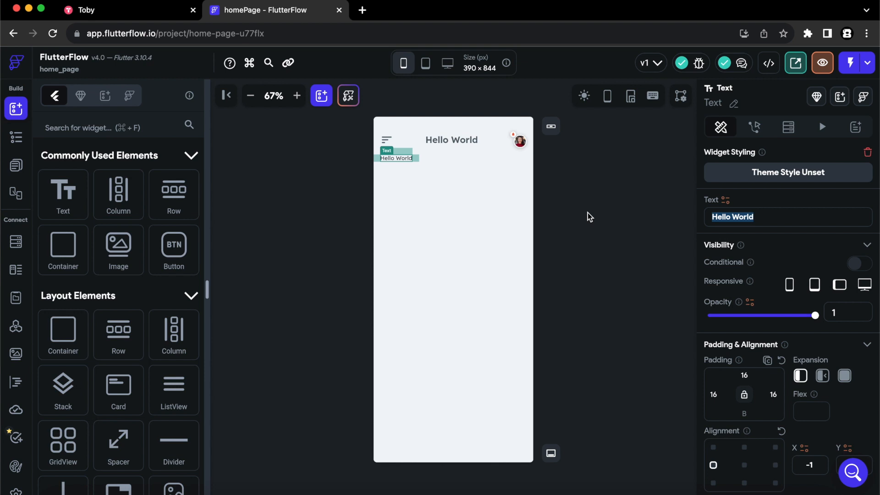
pyautogui.write('Wonde')
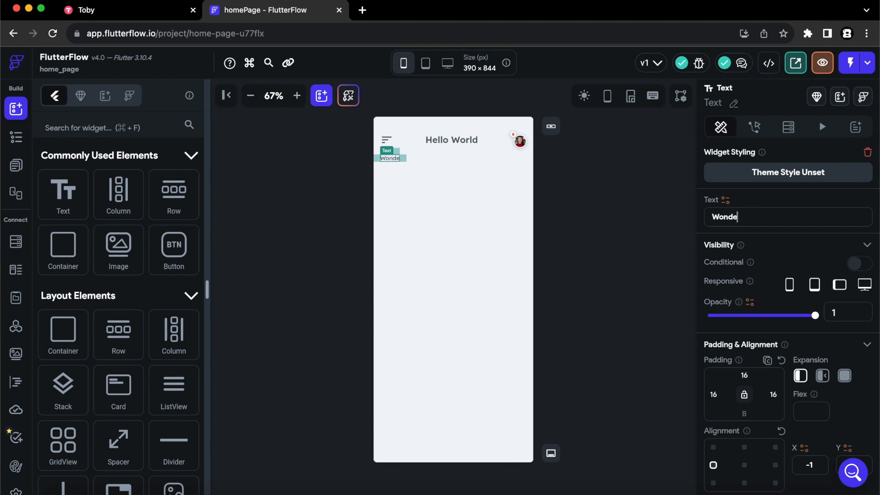
pyautogui.write('rful Indon')
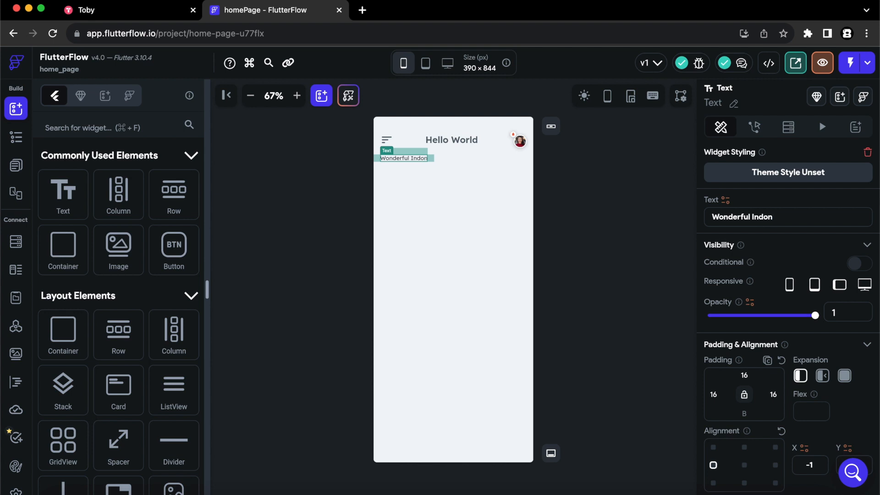
pyautogui.write('esia')
# - Set the "Wonderful Indonesia" Text's font size to 24 and its font weight to 800 - Extra Bold
pyautogui.scroll(-5, 769, 326)
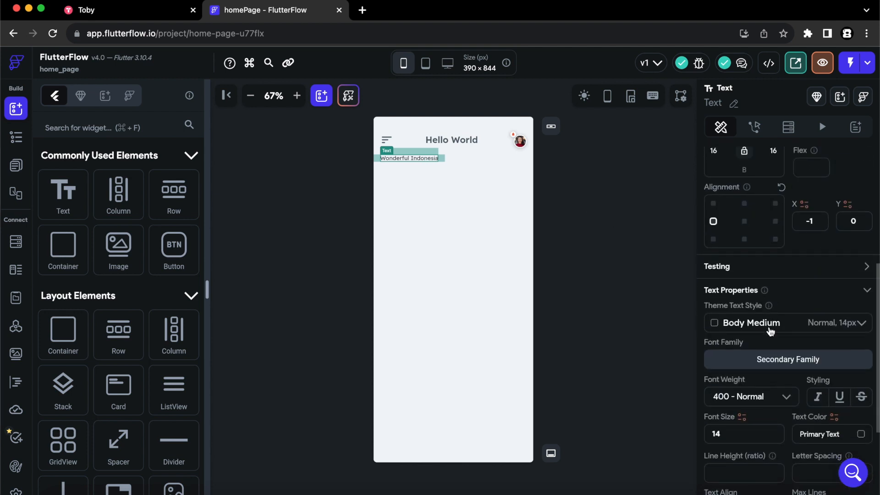
pyautogui.scroll(-3, 769, 326)
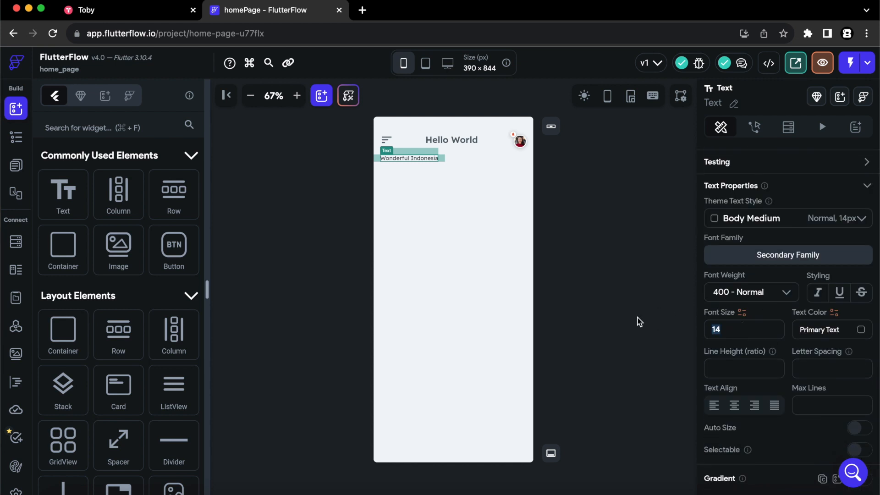
pyautogui.write('24')
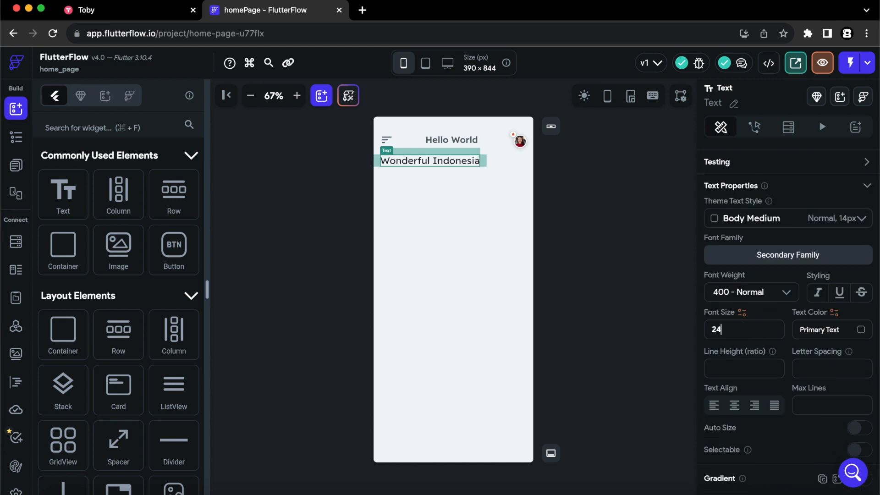
pyautogui.click(742, 297)
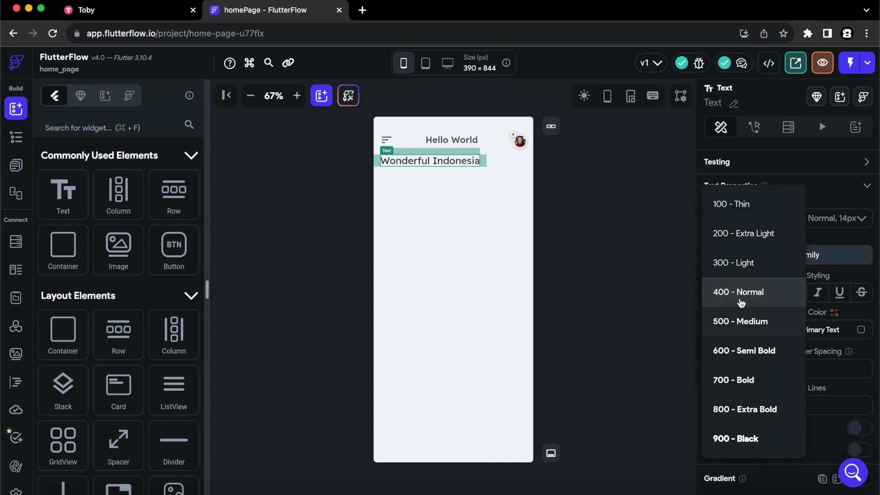
pyautogui.click(731, 417)
pyautogui.click(582, 318)
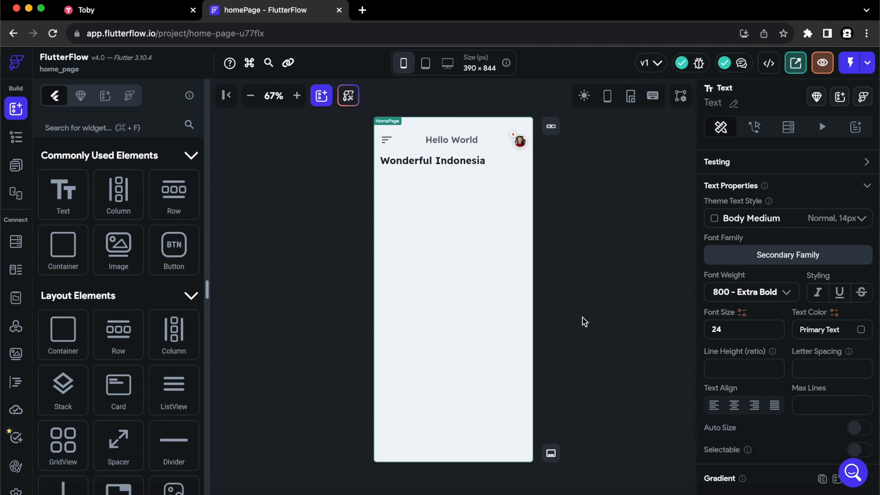
# - Add another Text below the "Wonderful Indonesia" heading, aligned center-left with a top padding of 8 and a left padding of 16
pyautogui.moveTo(70, 202); pyautogui.dragTo(460, 209)
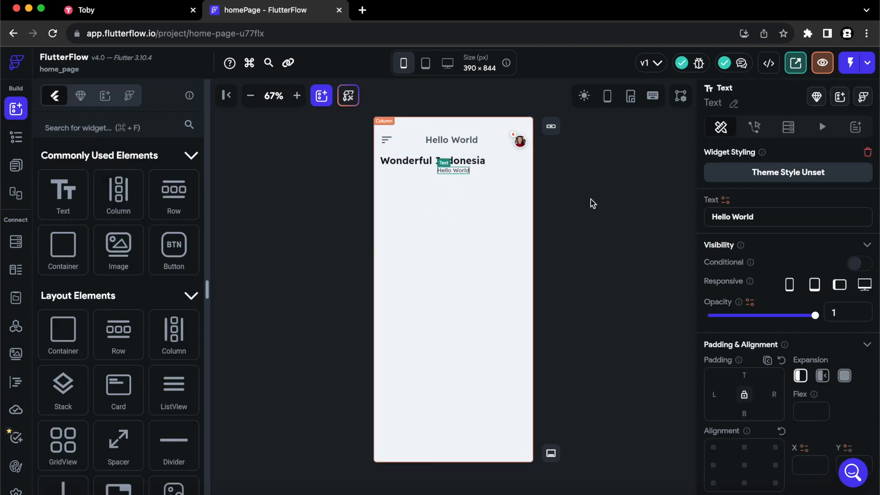
pyautogui.click(713, 465)
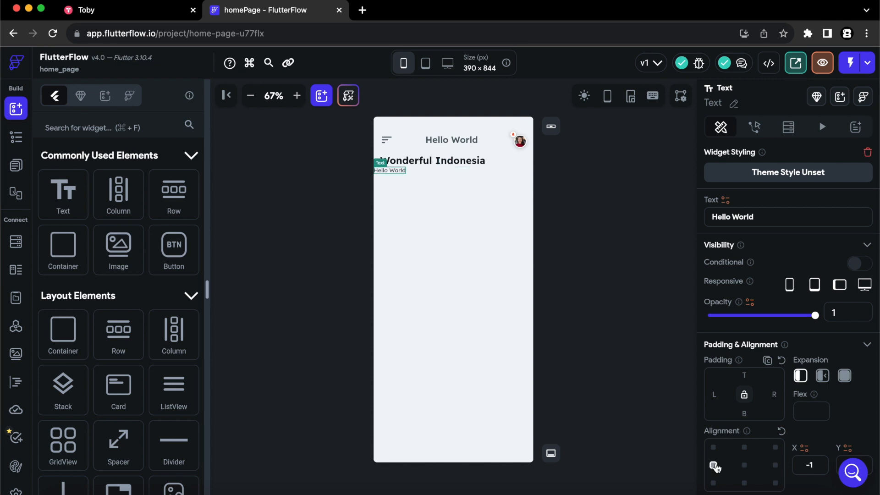
pyautogui.write('8')
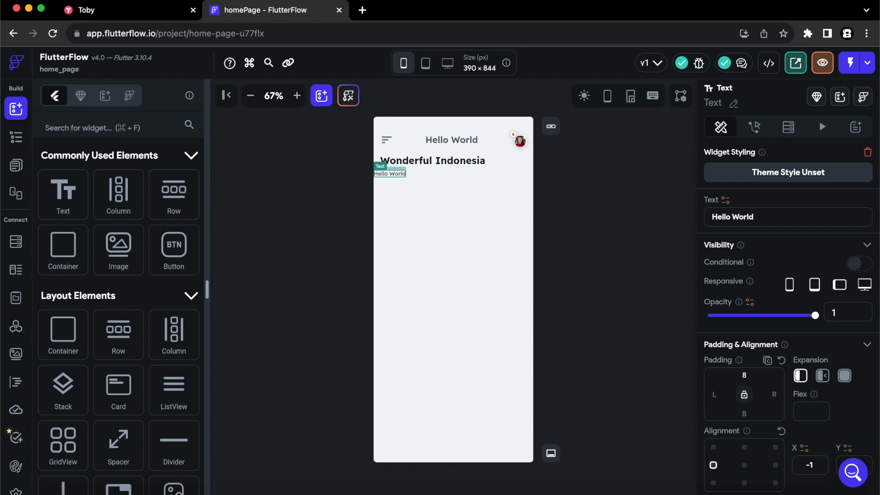
pyautogui.click(714, 394)
pyautogui.write('16')
pyautogui.scroll(-5, 790, 392)
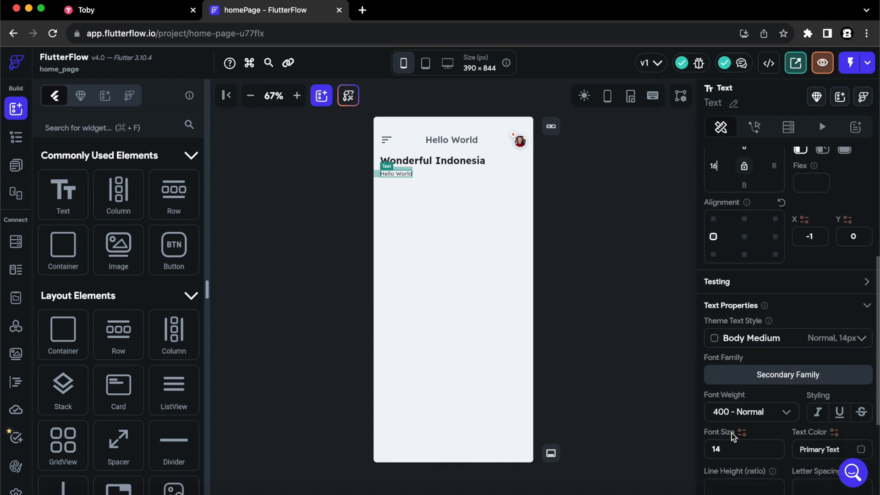
# - Set the new Text's font weight to 800 - Extra Bold and its font size to 16
pyautogui.click(742, 412)
pyautogui.click(742, 422)
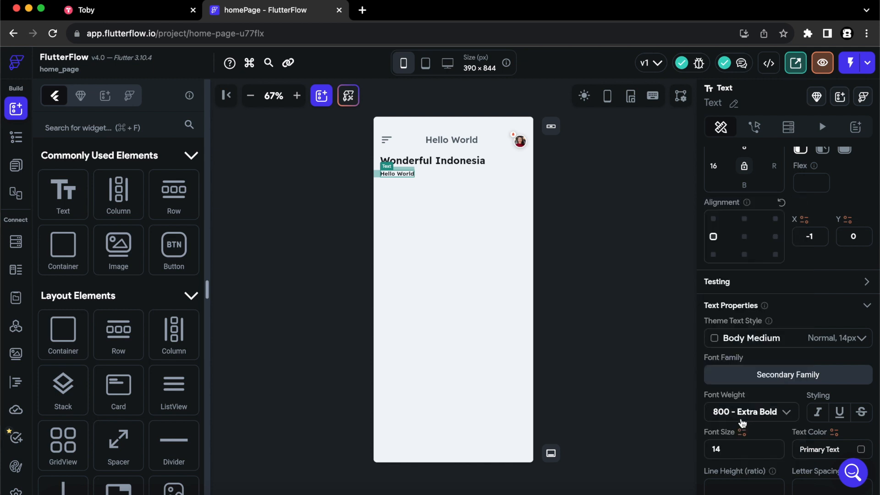
pyautogui.doubleClick(740, 451)
pyautogui.write('16')
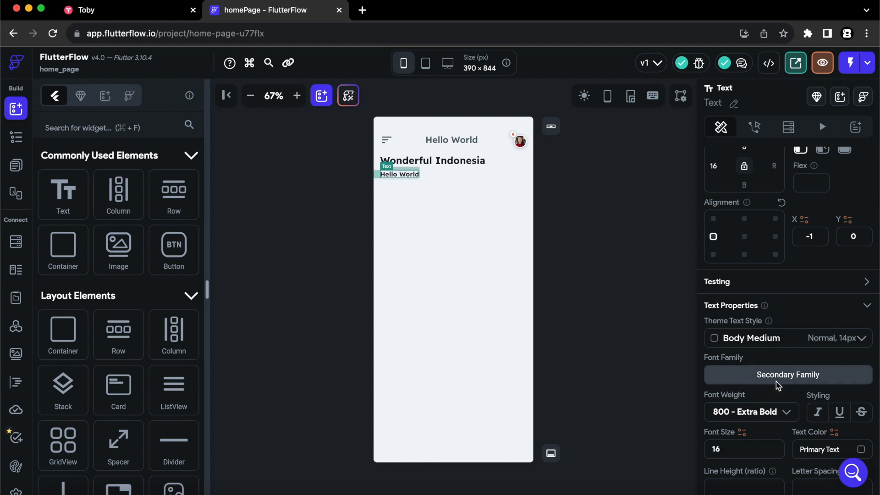
# - Replace the content of the Text below the heading with "Let's Explore Together"
pyautogui.scroll(5, 774, 366)
pyautogui.press('super+a')
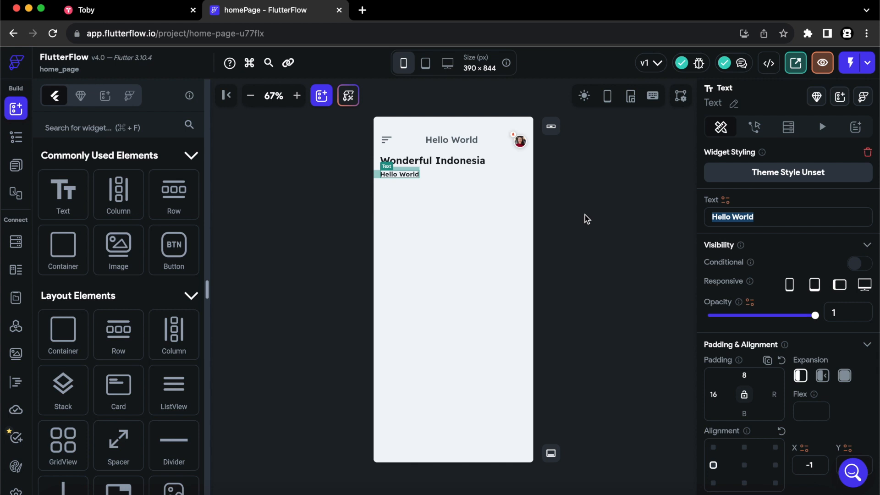
pyautogui.write('Let')
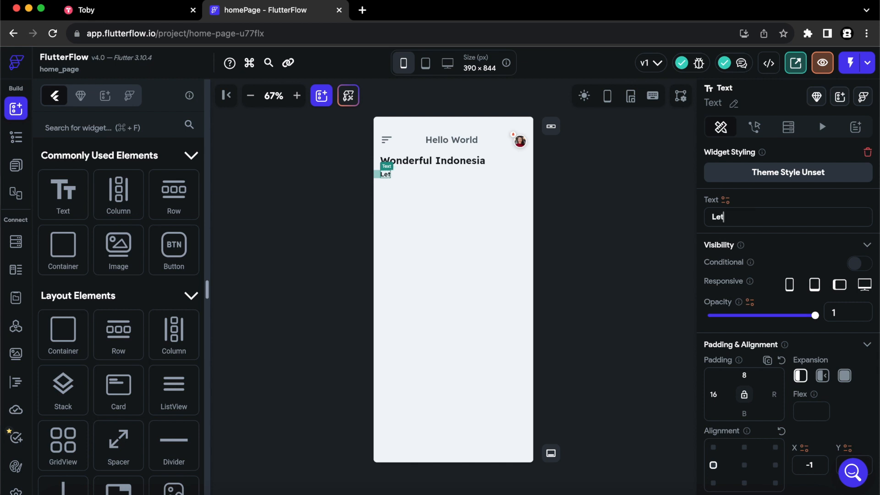
pyautogui.write("'s Explore Together")
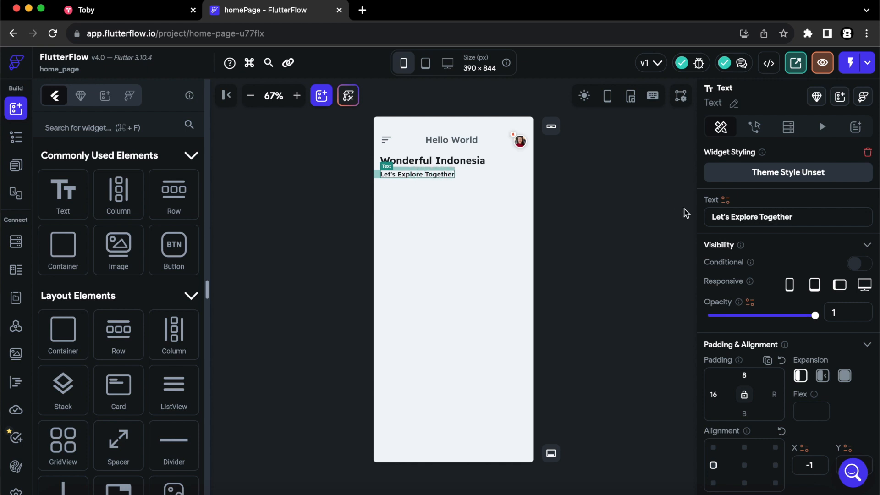
# - Change the "Let's Explore Together" Text's color to the Secondary Text theme color
pyautogui.scroll(-5, 765, 316)
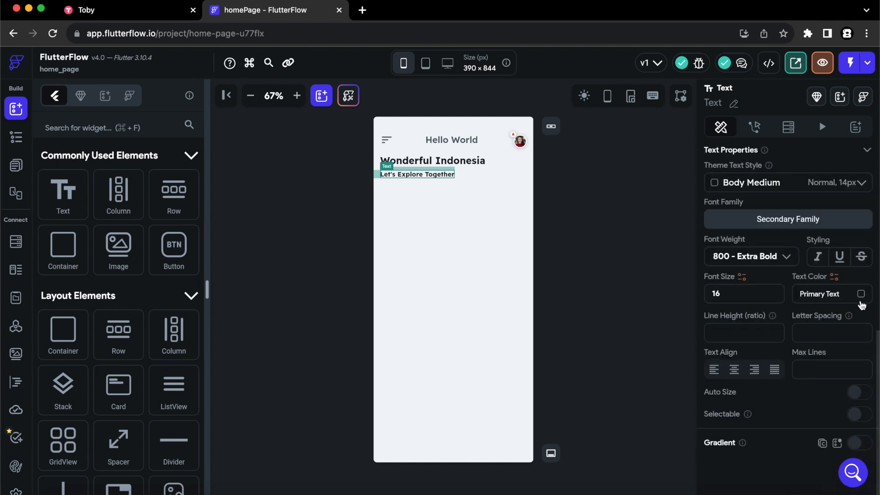
pyautogui.click(861, 294)
pyautogui.click(430, 286)
pyautogui.click(572, 246)
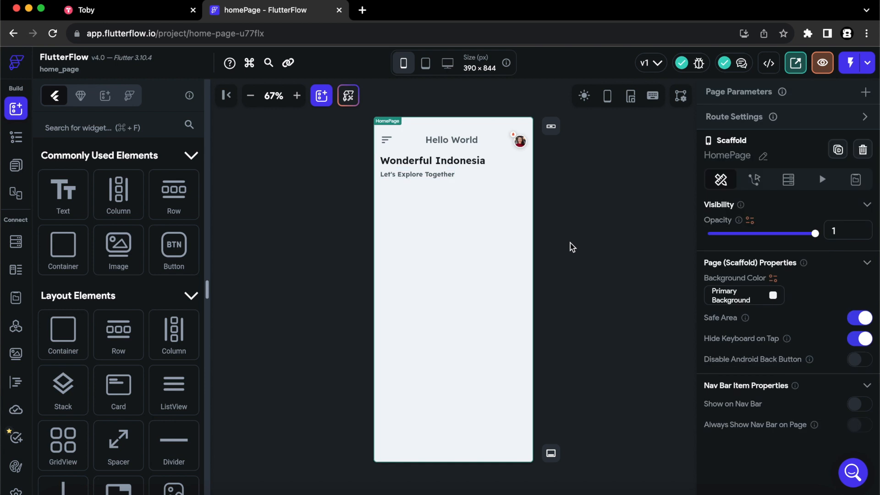
# - Find the TabBar widget and add it below the "Let's Explore Together" subtitle
pyautogui.click(133, 126)
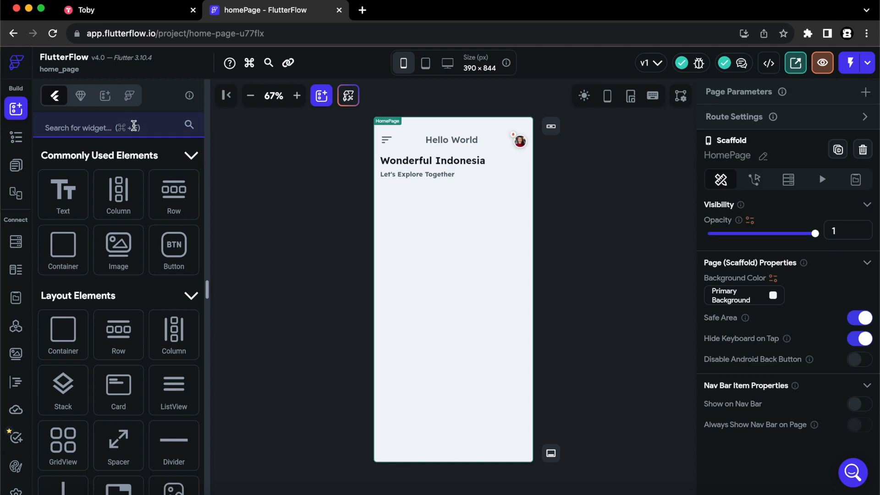
pyautogui.write('tab')
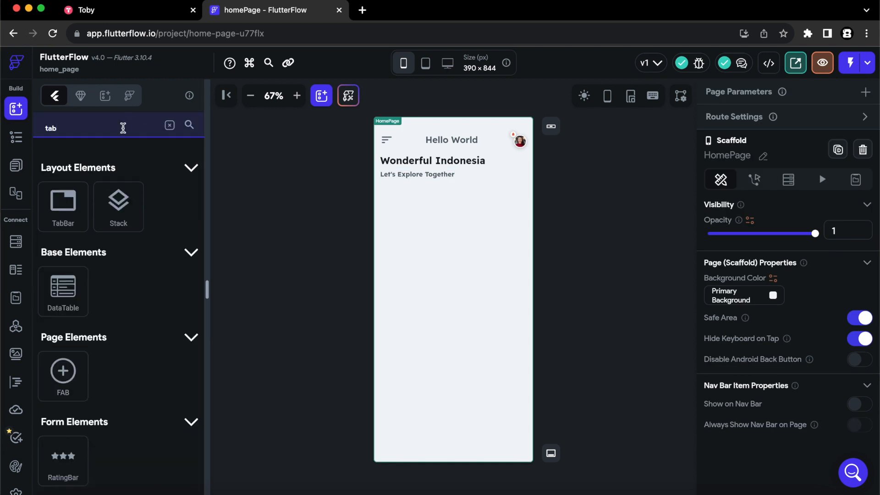
pyautogui.moveTo(63, 222); pyautogui.dragTo(433, 259)
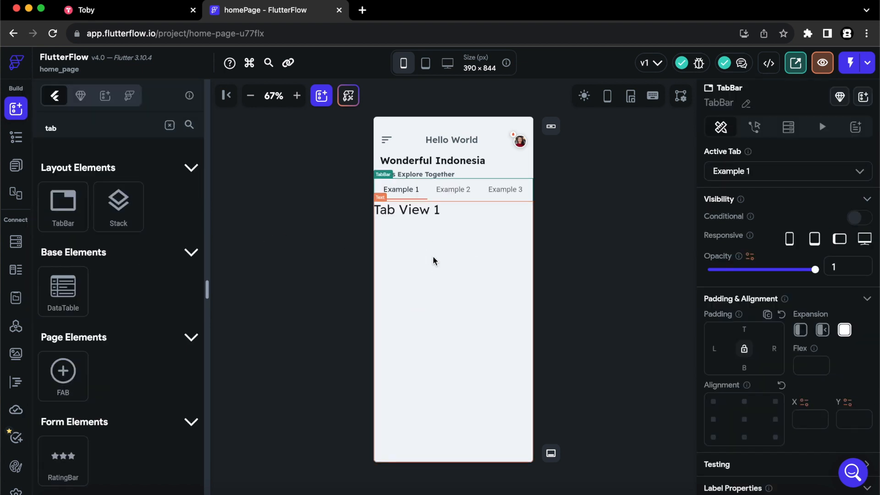
# - Rename the three example tabs of the TabBar to "All", "Popular" and "Nearby", in that order
pyautogui.click(407, 189)
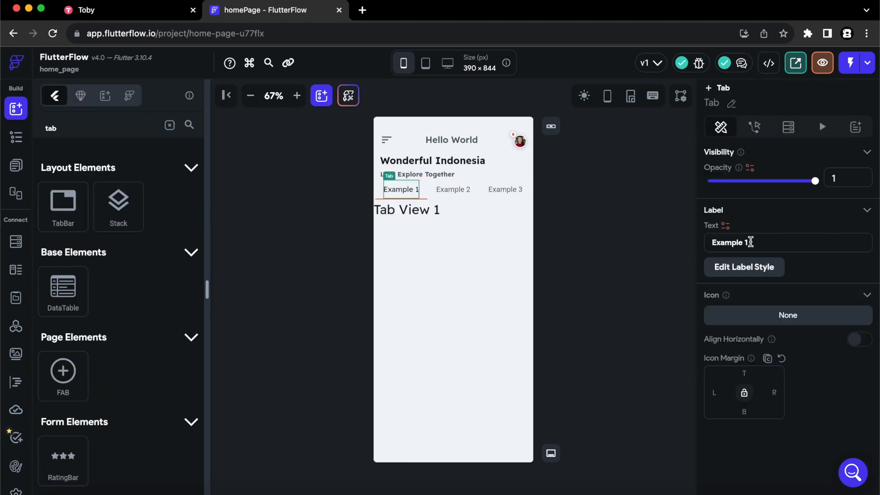
pyautogui.moveTo(559, 231); pyautogui.dragTo(554, 231)
pyautogui.write('All')
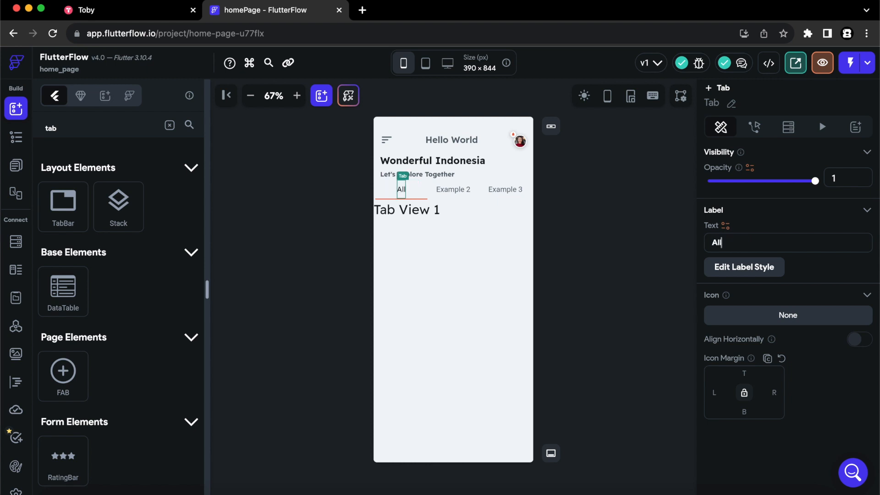
pyautogui.click(456, 192)
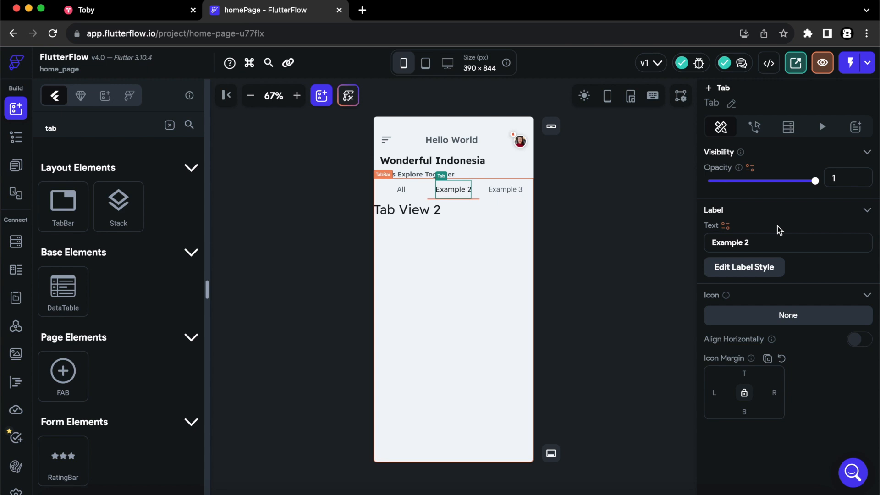
pyautogui.moveTo(773, 242); pyautogui.dragTo(538, 246)
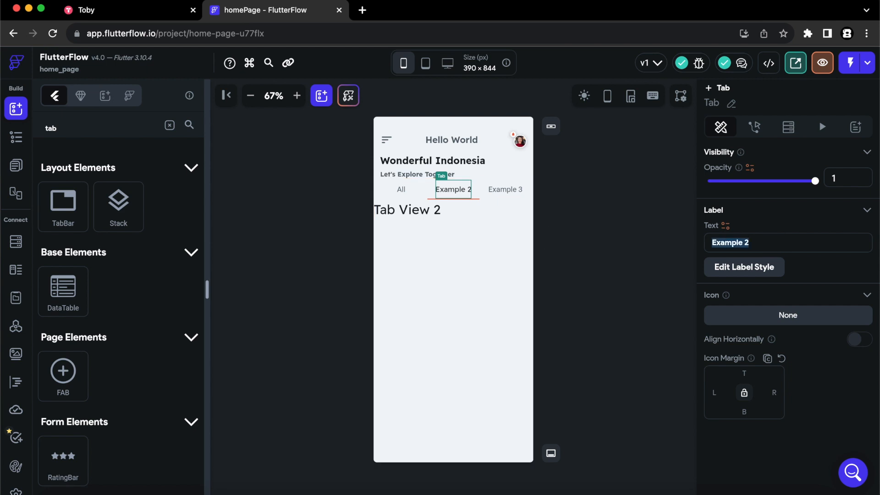
pyautogui.write('Popular')
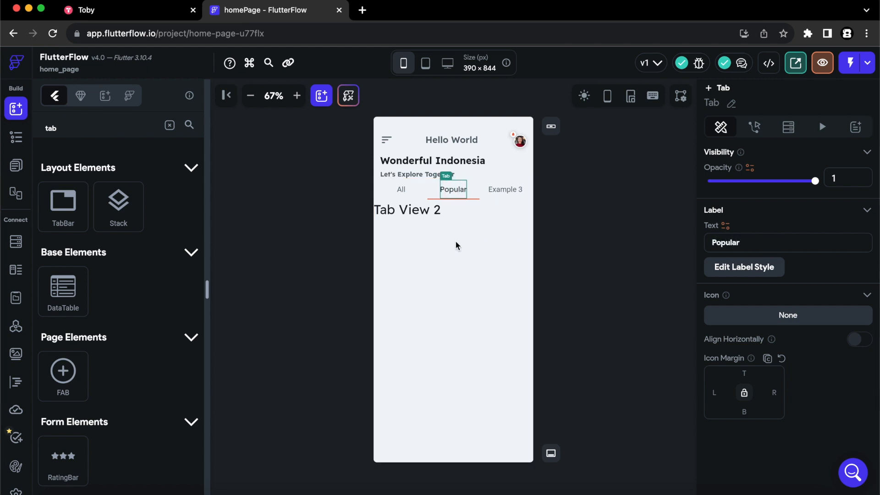
pyautogui.click(500, 189)
pyautogui.moveTo(766, 240); pyautogui.dragTo(554, 242)
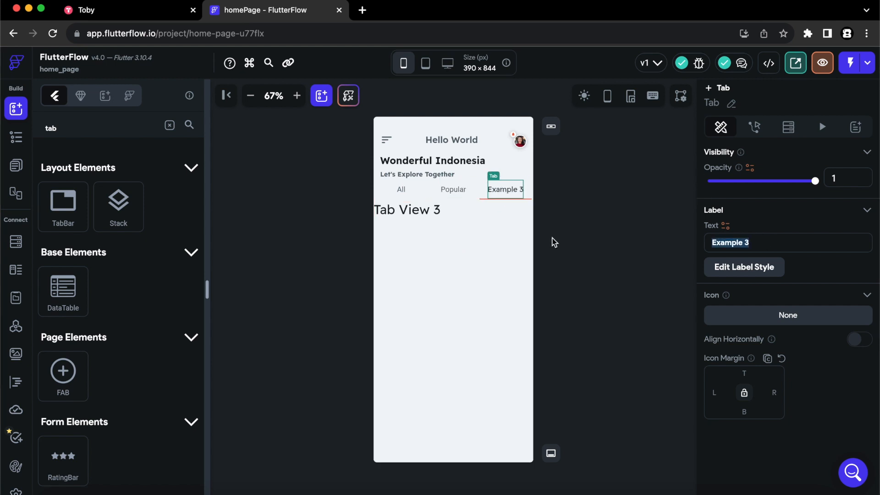
pyautogui.write('Near')
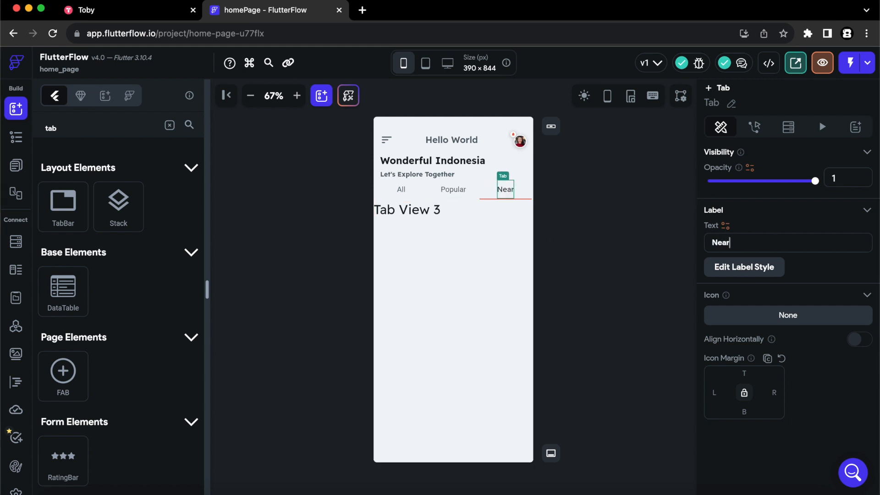
pyautogui.write('by')
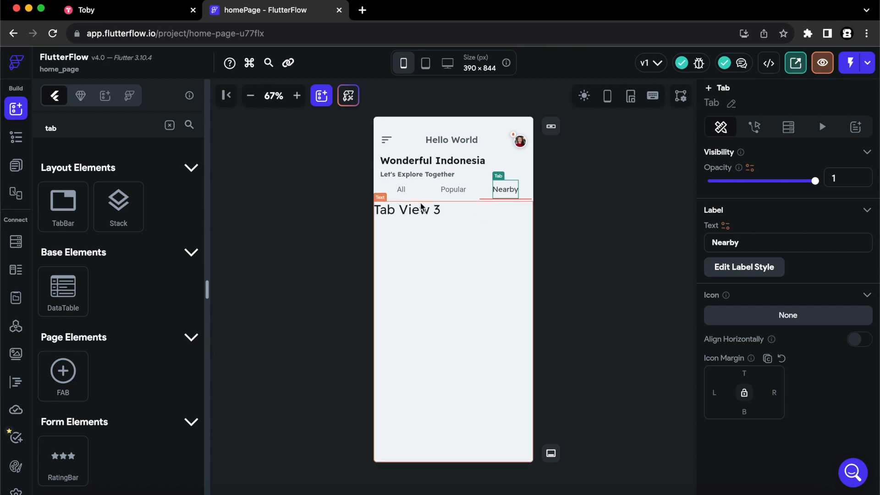
# - Add a fourth tab to the TabBar and label it "Recommended"
pyautogui.click(418, 191)
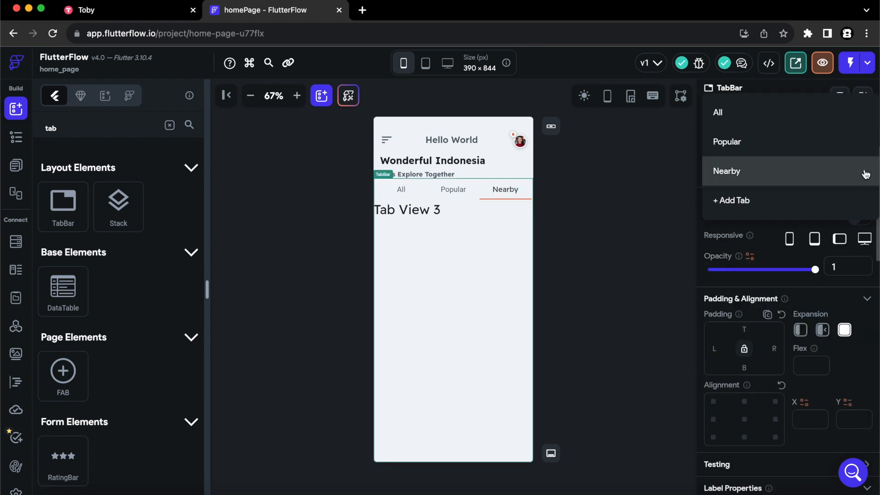
pyautogui.click(775, 200)
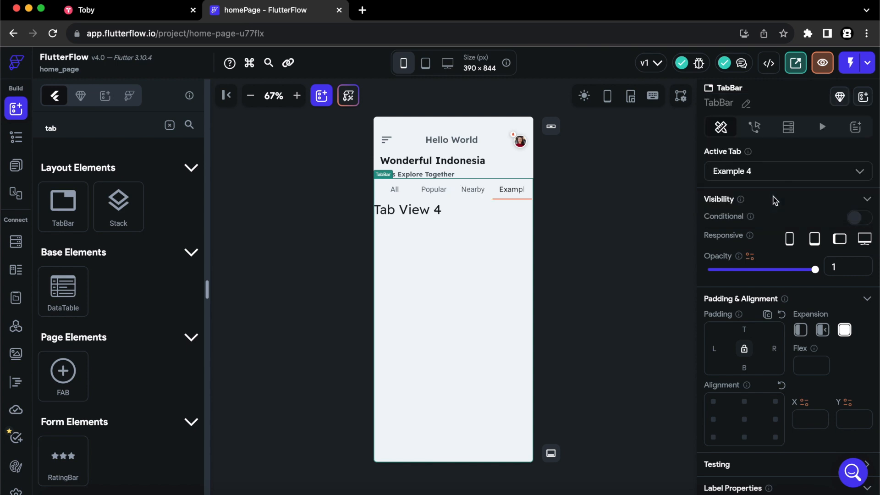
pyautogui.click(512, 190)
pyautogui.tripleClick(762, 238)
pyautogui.write('Recommended')
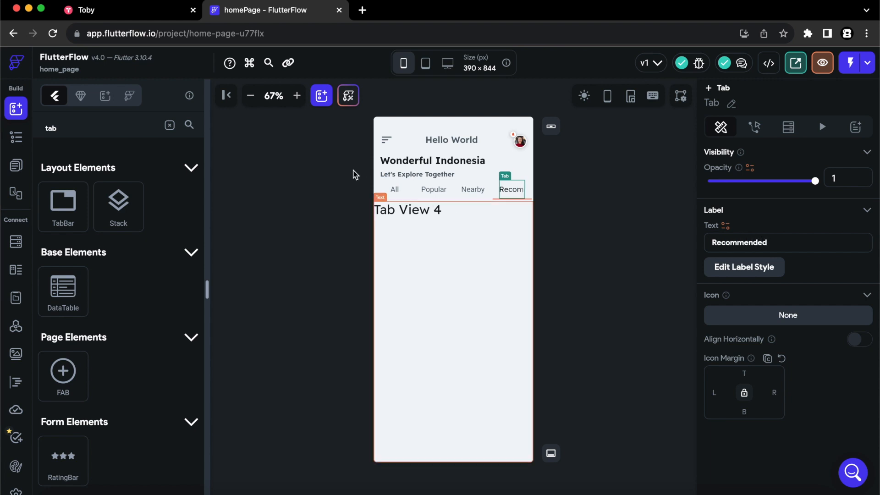
# - Set the TabBar's label font size to 12 and its selected label color to the Primary theme color
pyautogui.click(378, 192)
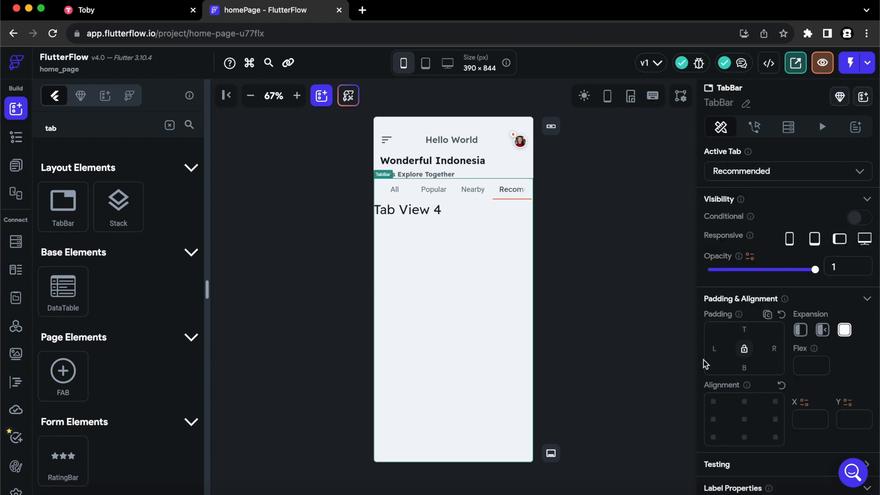
pyautogui.scroll(-5, 775, 381)
pyautogui.scroll(-3, 775, 381)
pyautogui.click(733, 414)
pyautogui.press('BackSpace')
pyautogui.press('BackSpace')
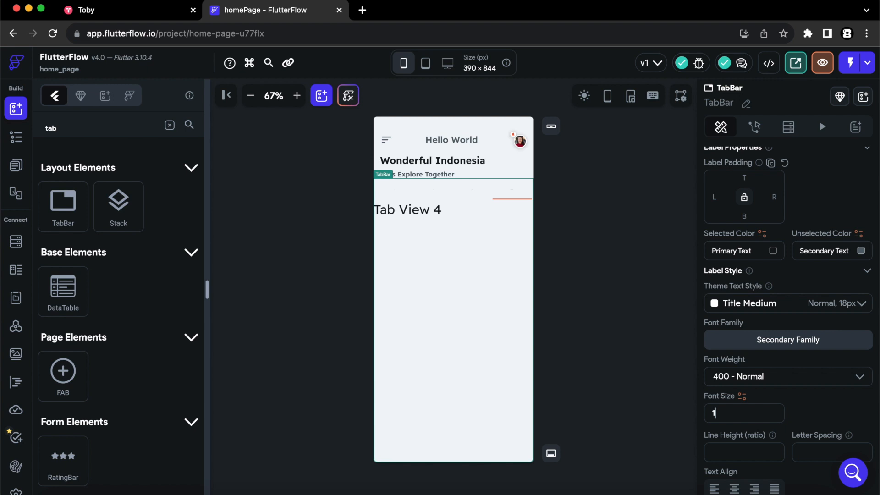
pyautogui.write('12')
pyautogui.click(774, 251)
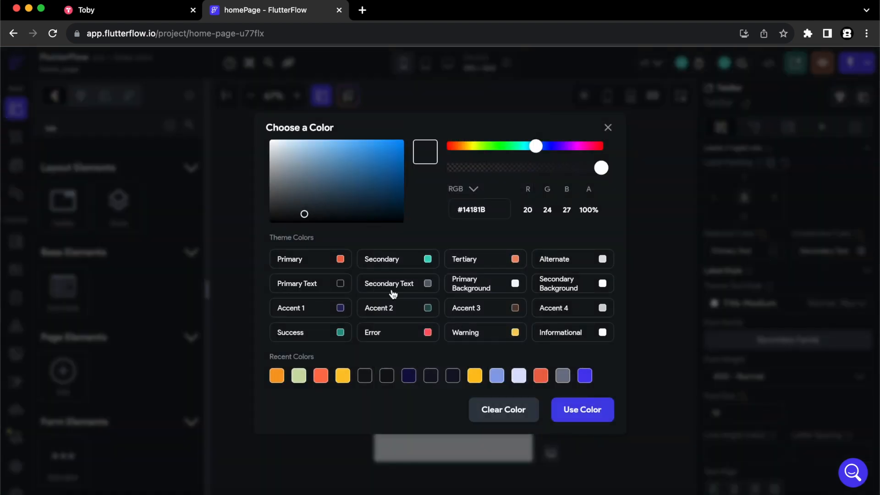
pyautogui.click(340, 259)
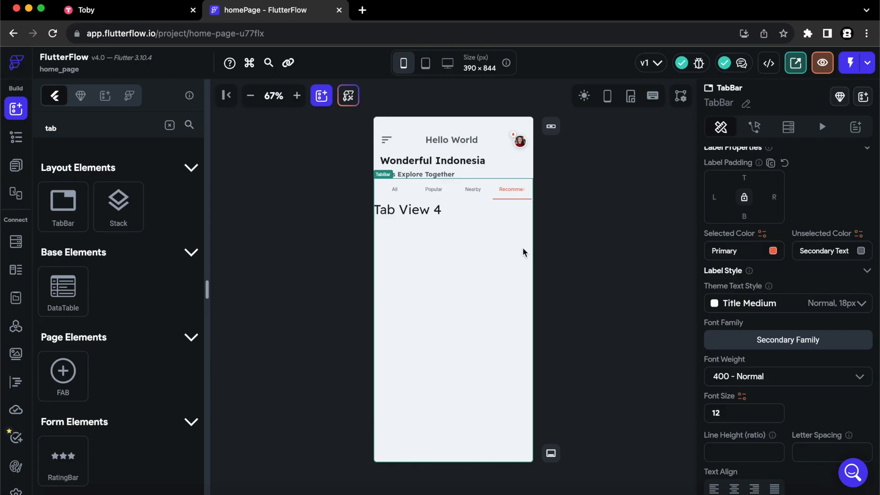
# - Delete the placeholder "Tab View 1" Text from the All tab's page, collapsing the other TabBar pages in the widget tree
pyautogui.click(397, 193)
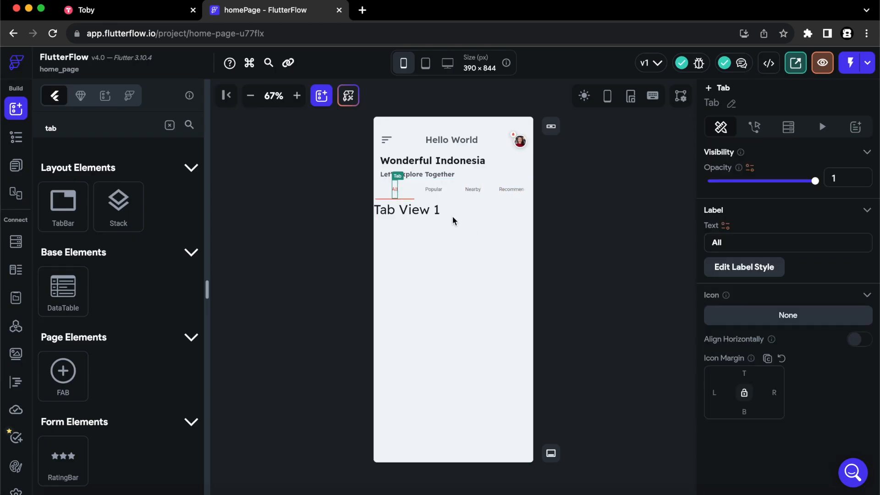
pyautogui.click(419, 211)
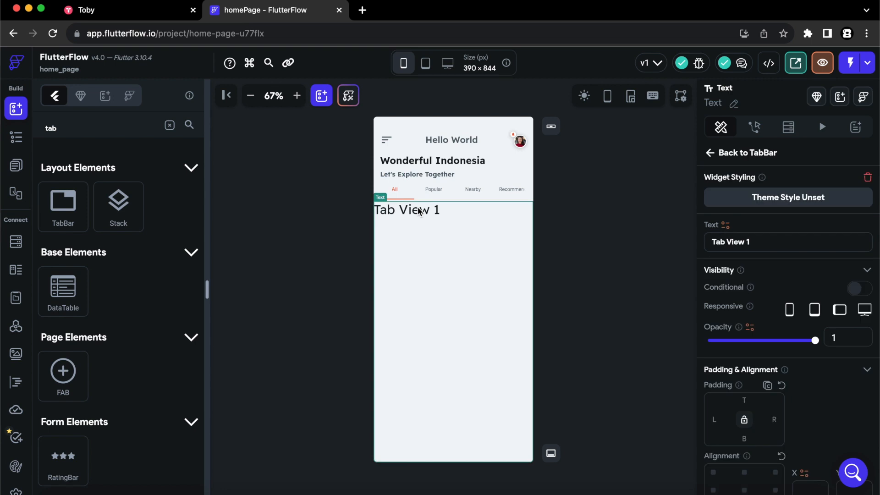
pyautogui.click(16, 137)
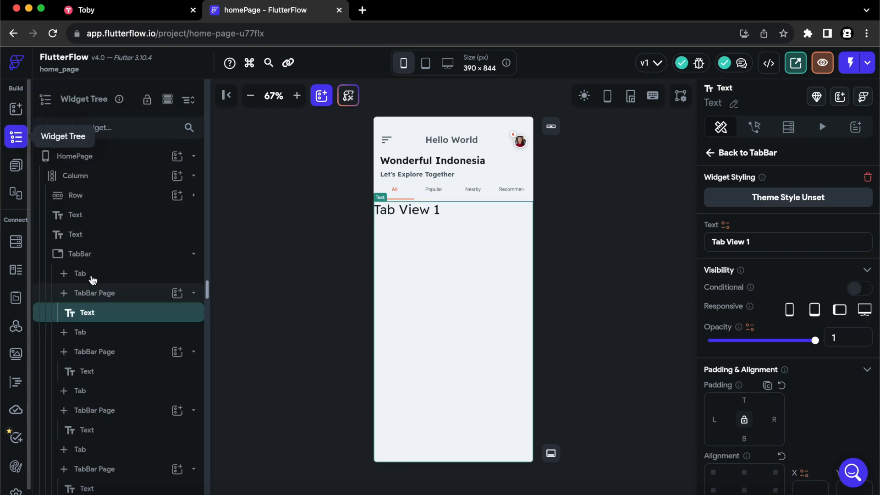
pyautogui.click(194, 353)
pyautogui.click(195, 393)
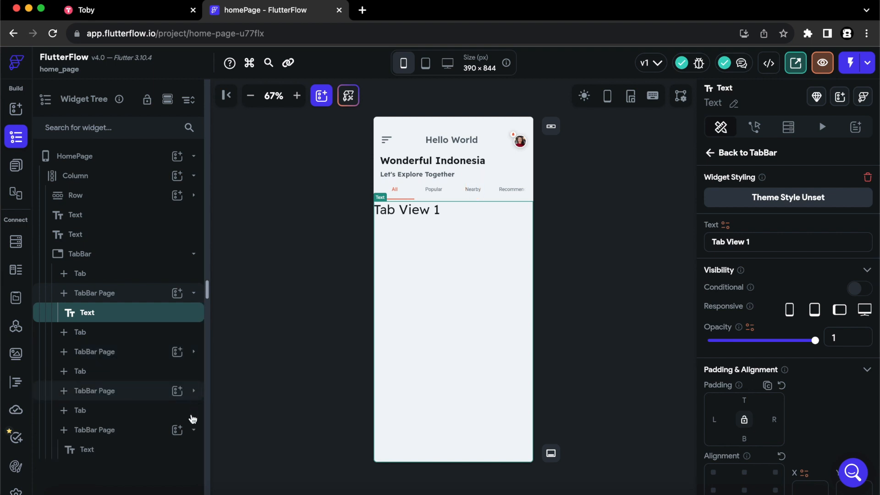
pyautogui.click(194, 430)
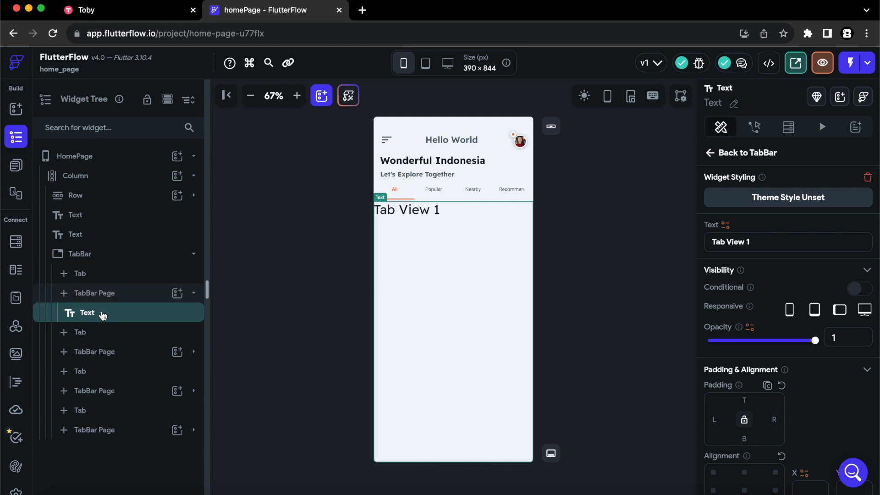
pyautogui.press('Delete')
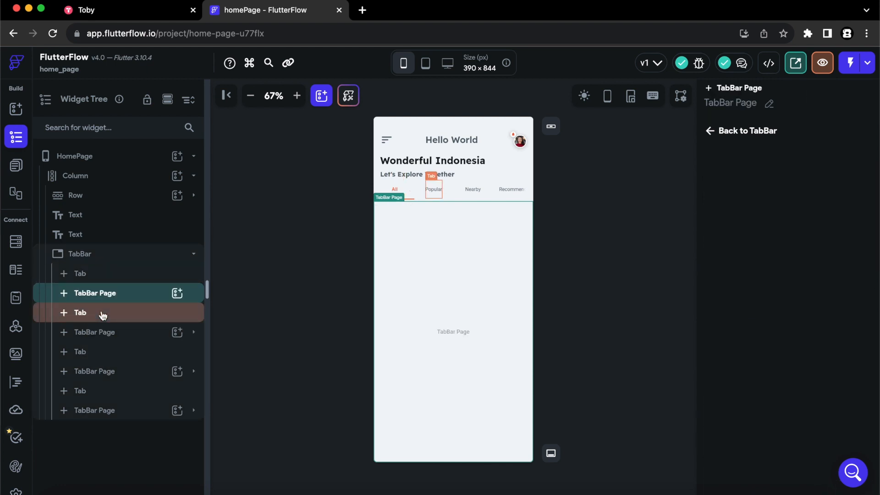
# - Add a Column to the empty page of the All tab
pyautogui.click(19, 115)
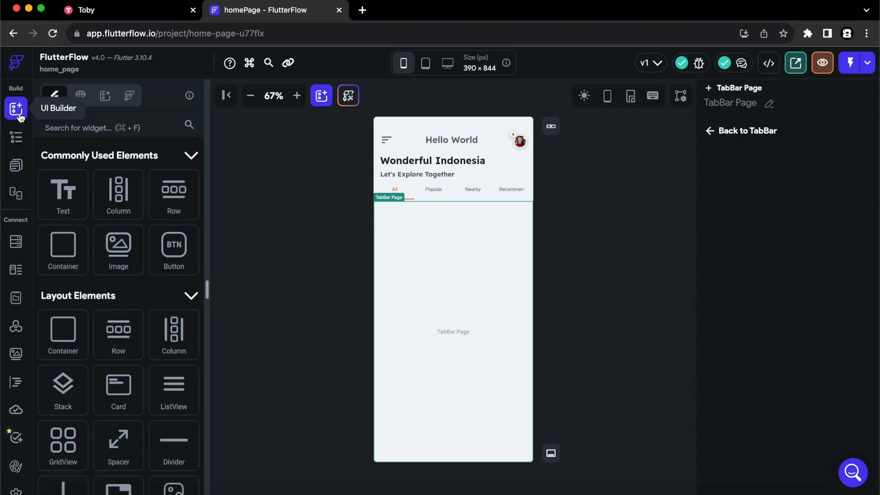
pyautogui.click(287, 246)
pyautogui.moveTo(136, 202); pyautogui.dragTo(465, 290)
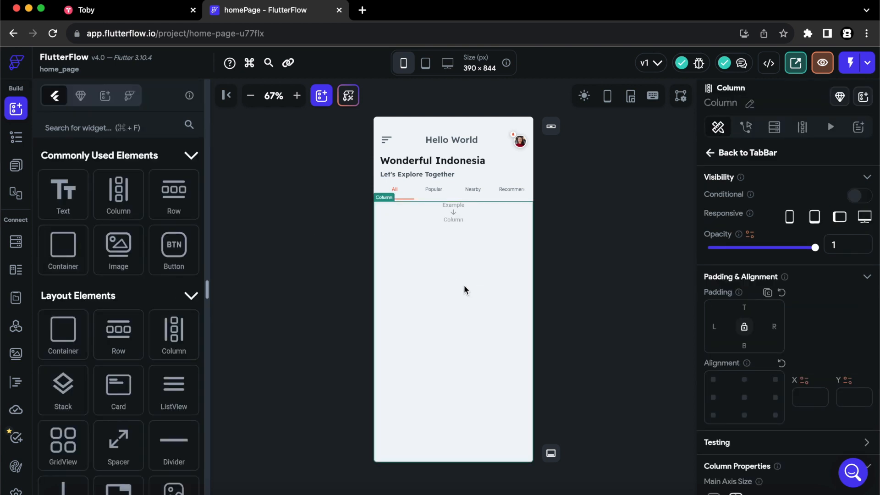
# - Add a Container to the All tab's Column and give it 16 px of top and left padding
pyautogui.moveTo(63, 250); pyautogui.dragTo(459, 234)
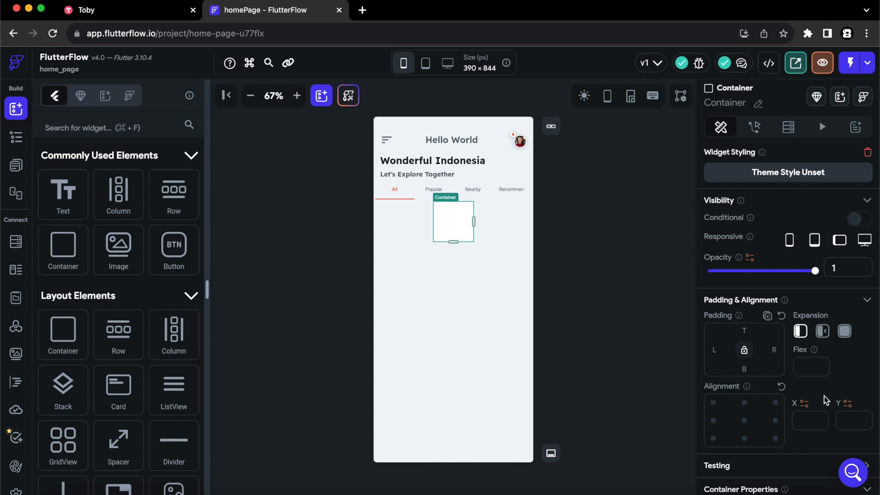
pyautogui.click(745, 329)
pyautogui.write('16')
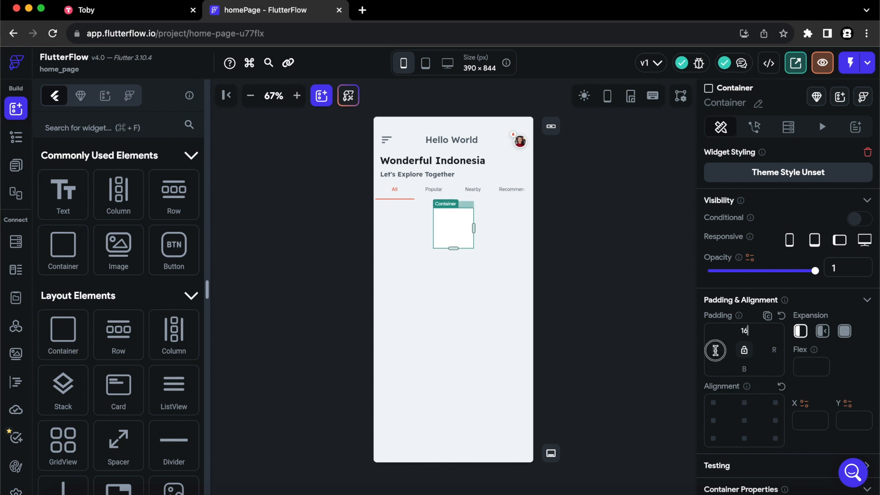
pyautogui.write('16')
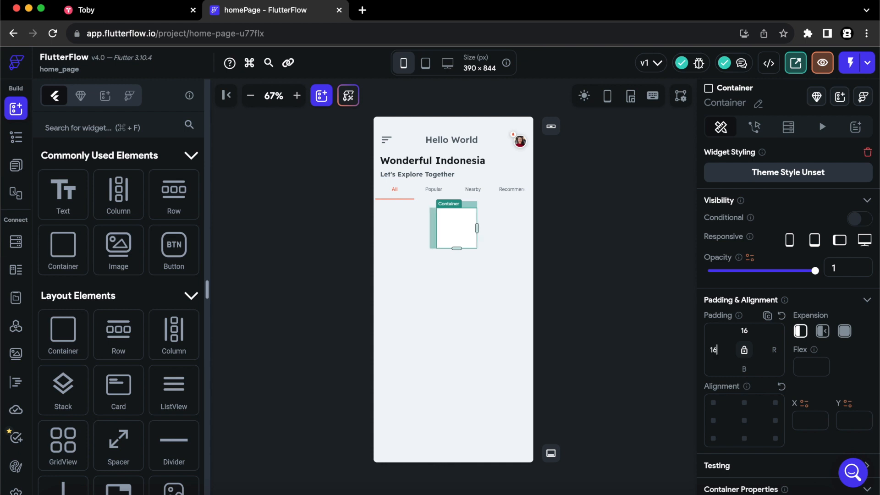
# - Set the new Container's width to infinity and its height to 200 px
pyautogui.scroll(-5, 766, 345)
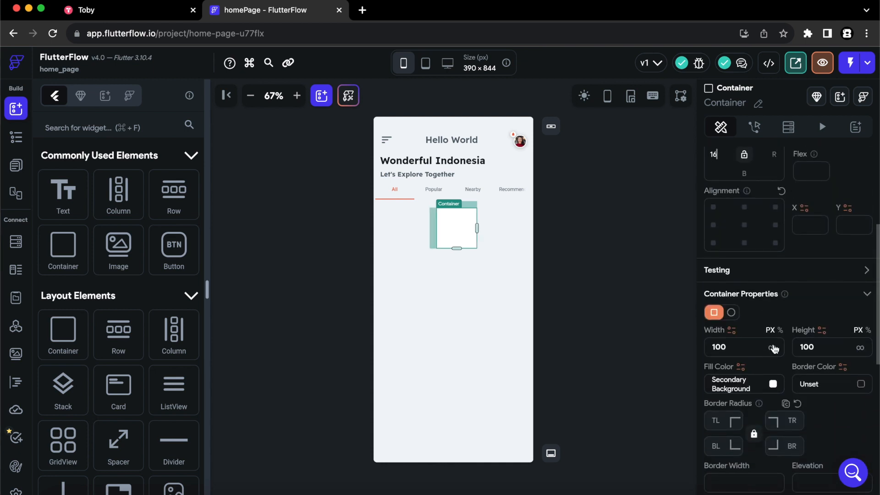
pyautogui.click(773, 349)
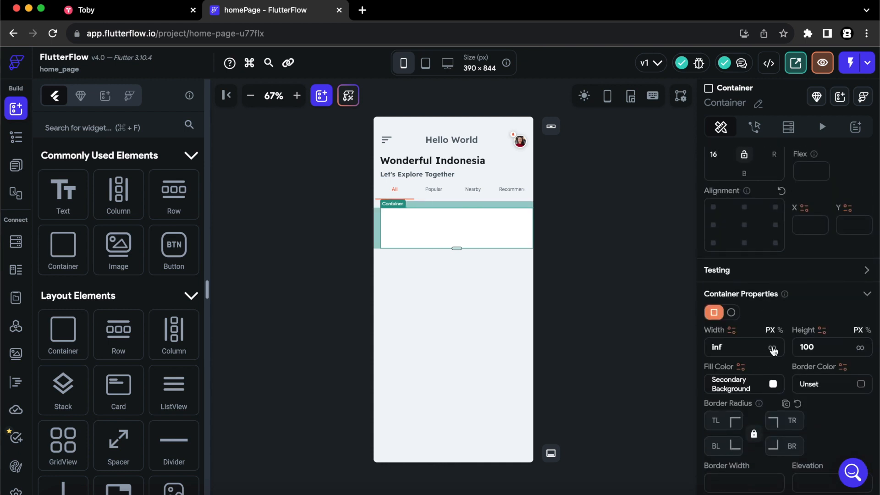
pyautogui.doubleClick(821, 347)
pyautogui.write('2')
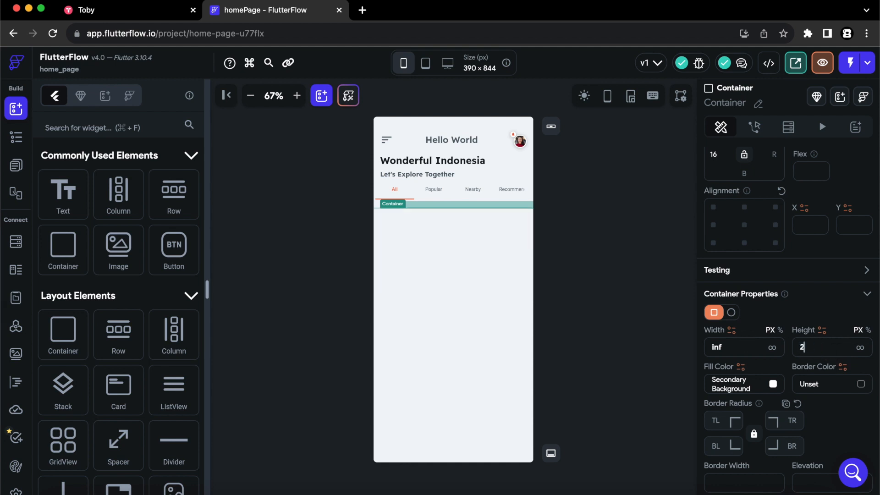
pyautogui.write('00')
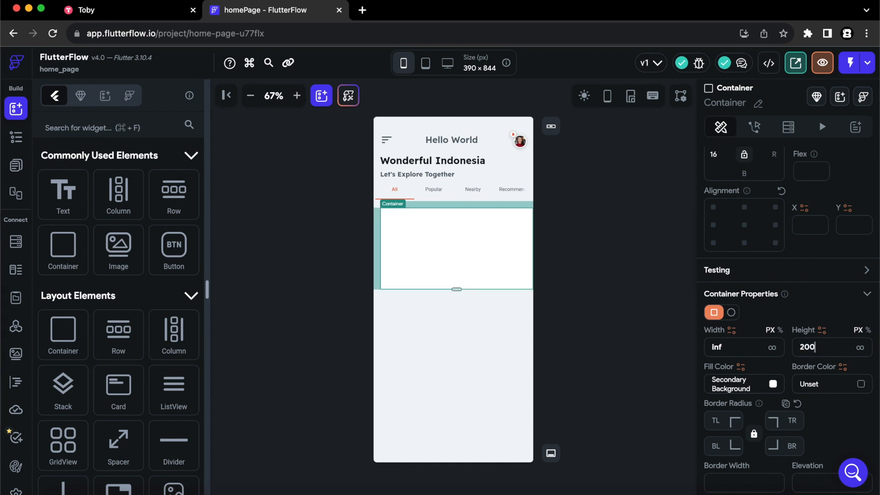
pyautogui.click(285, 335)
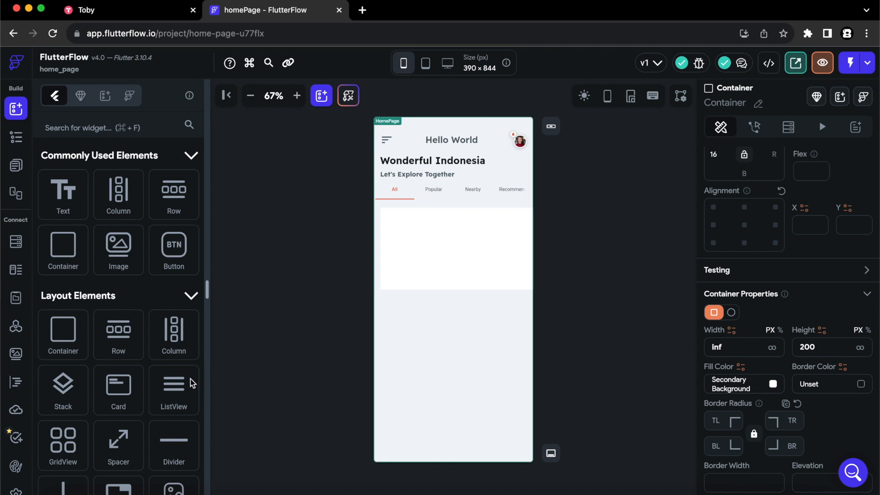
# - Place a ListView inside the full-width Container and set its axis to Horizontal
pyautogui.moveTo(173, 386); pyautogui.dragTo(435, 255)
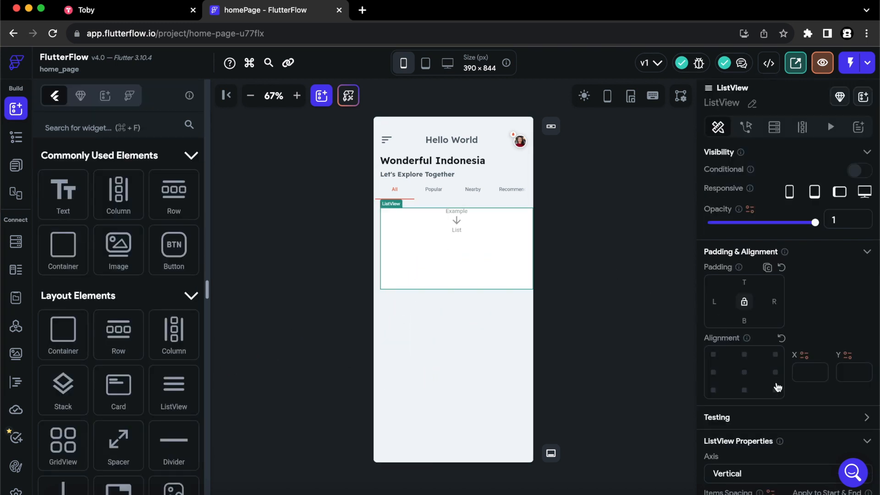
pyautogui.scroll(-4, 778, 387)
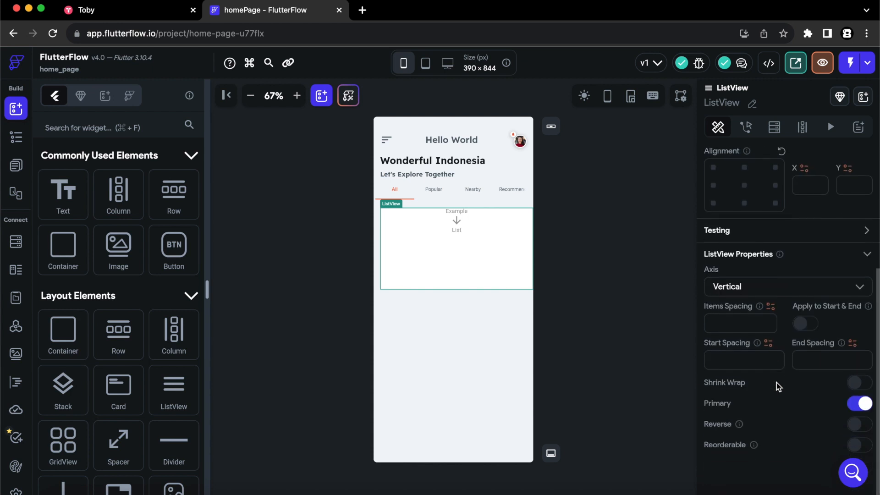
pyautogui.click(755, 286)
pyautogui.click(751, 314)
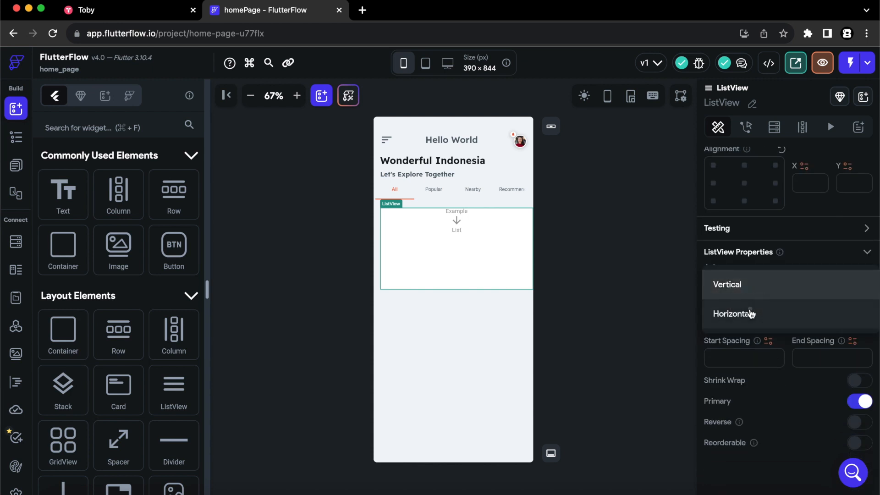
pyautogui.click(570, 315)
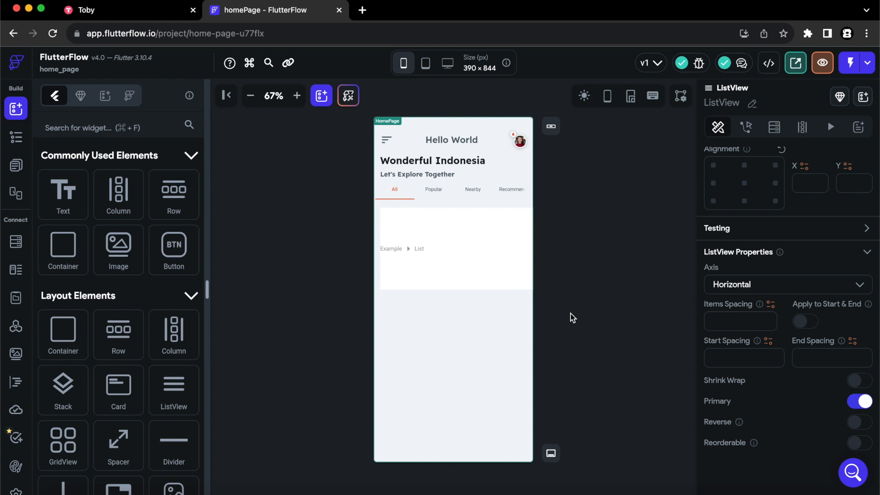
# - Add a Container to the horizontal ListView and set its width and height to 200 px
pyautogui.click(111, 327)
pyautogui.moveTo(111, 326); pyautogui.dragTo(410, 260)
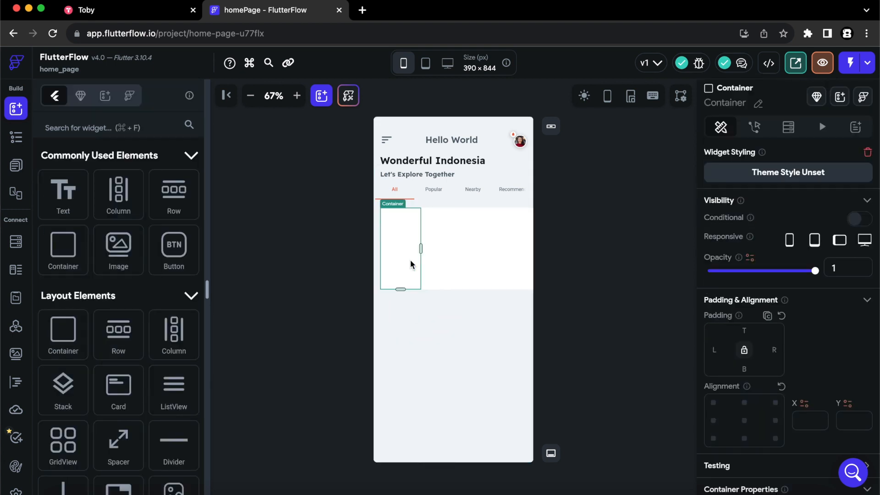
pyautogui.scroll(-3, 793, 372)
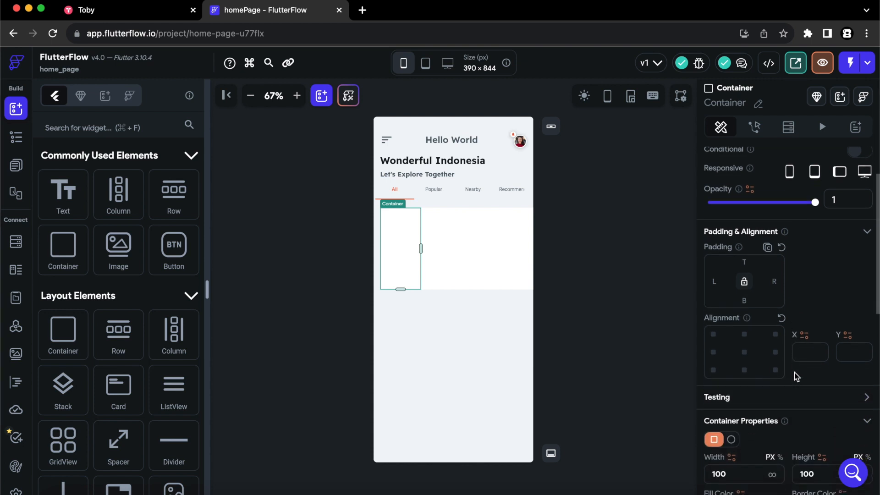
pyautogui.scroll(-2, 794, 373)
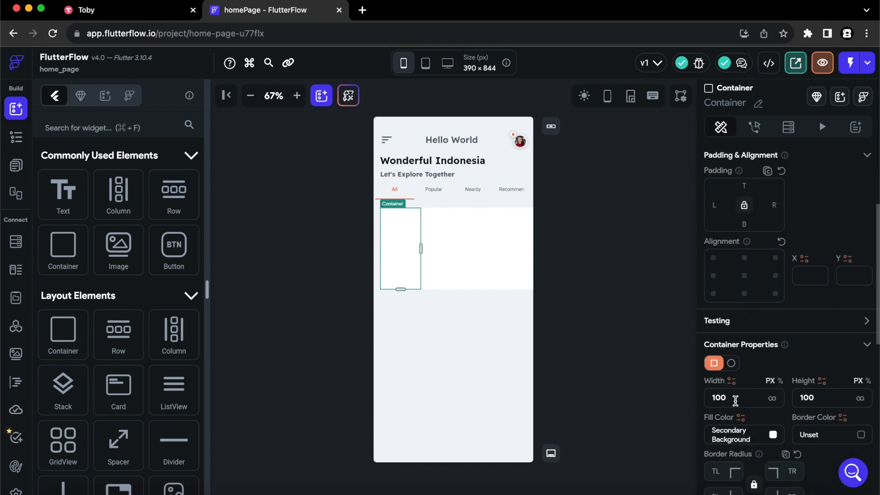
pyautogui.write('200')
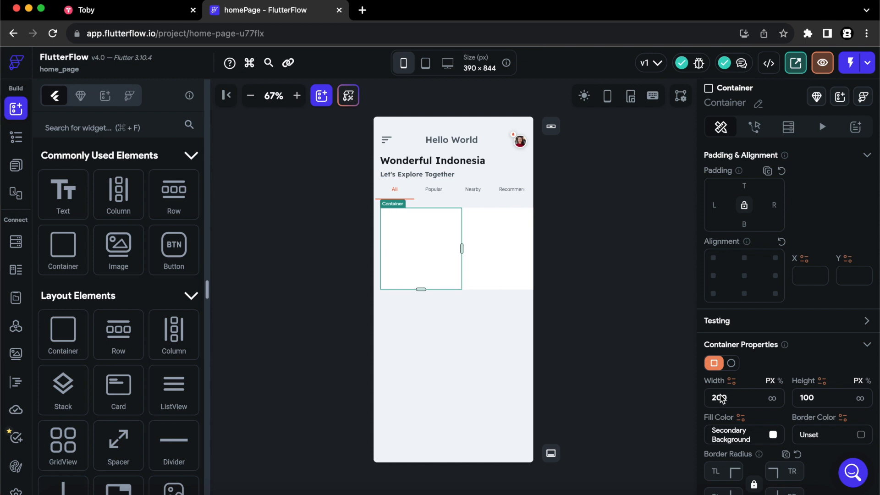
pyautogui.click(823, 398)
pyautogui.write('2')
# - Clear the fill color of the outer full-width Container that holds the ListView
pyautogui.click(504, 245)
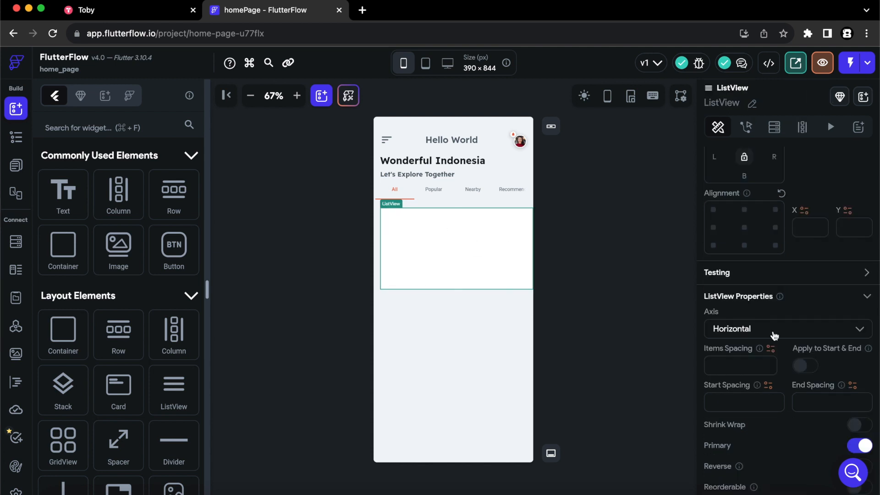
pyautogui.scroll(-2, 774, 333)
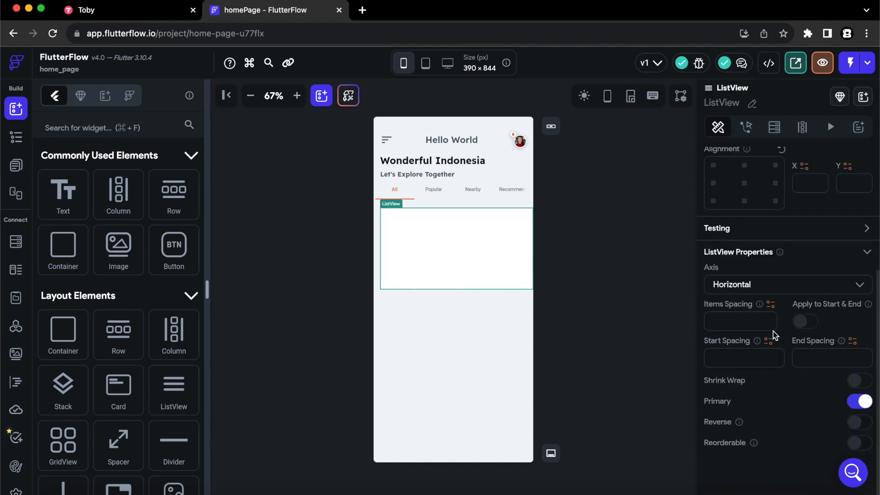
pyautogui.click(391, 195)
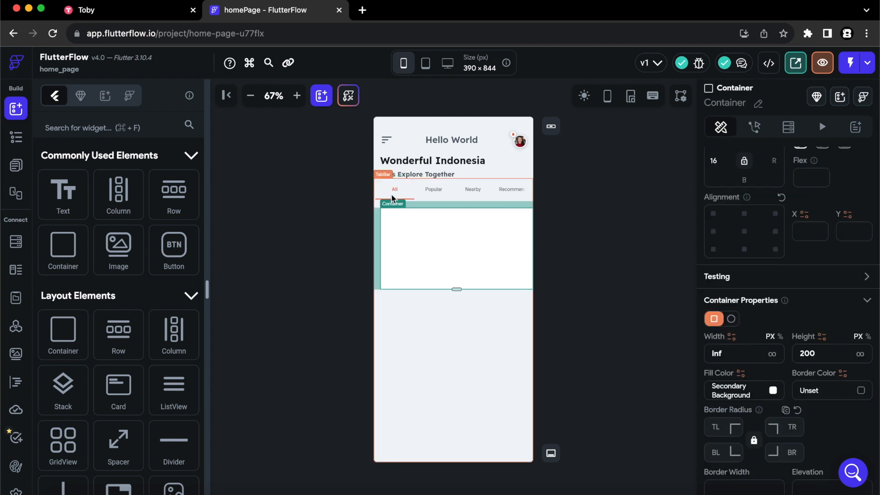
pyautogui.click(771, 392)
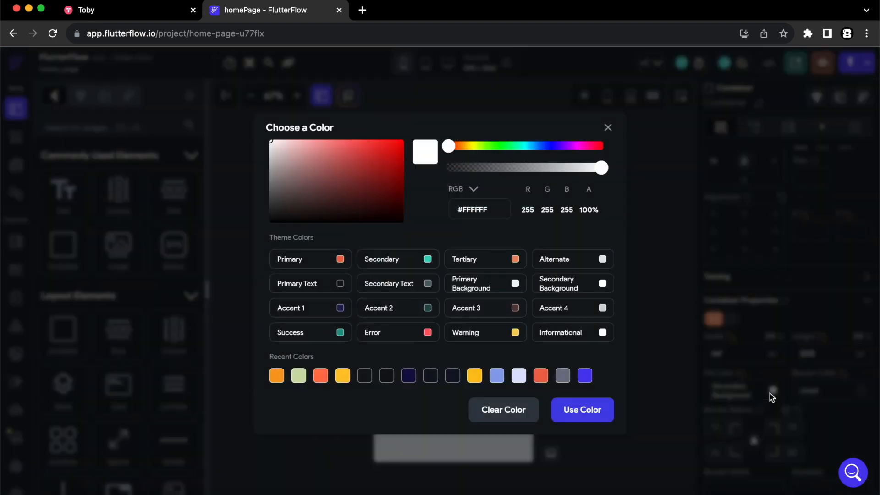
pyautogui.click(499, 409)
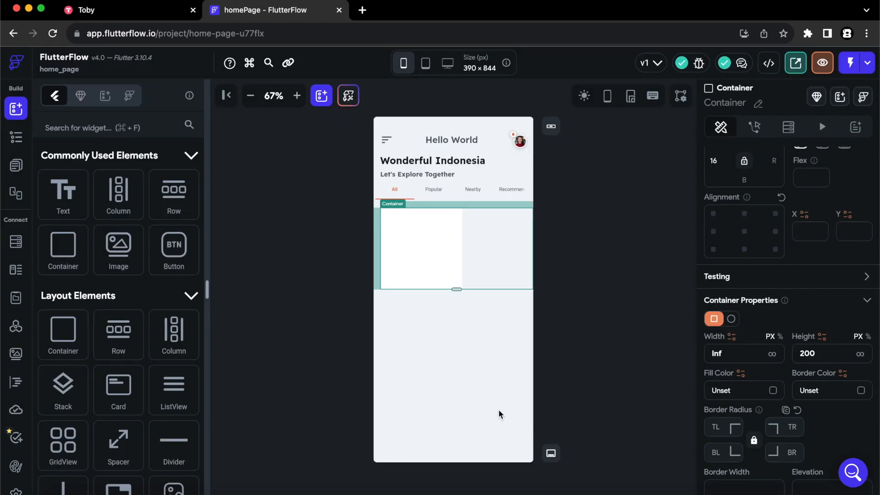
pyautogui.click(596, 288)
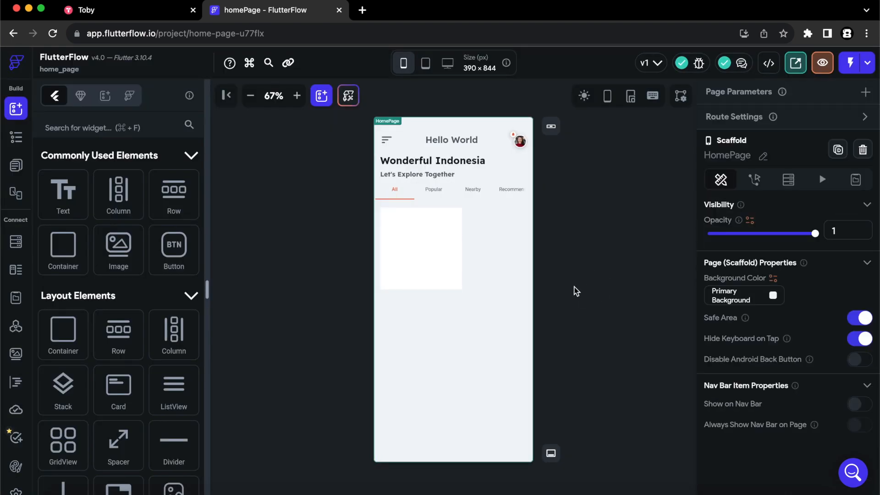
# - Give the white card Container in the ListView a border radius of 12 on all corners and an elevation of 1
pyautogui.click(423, 251)
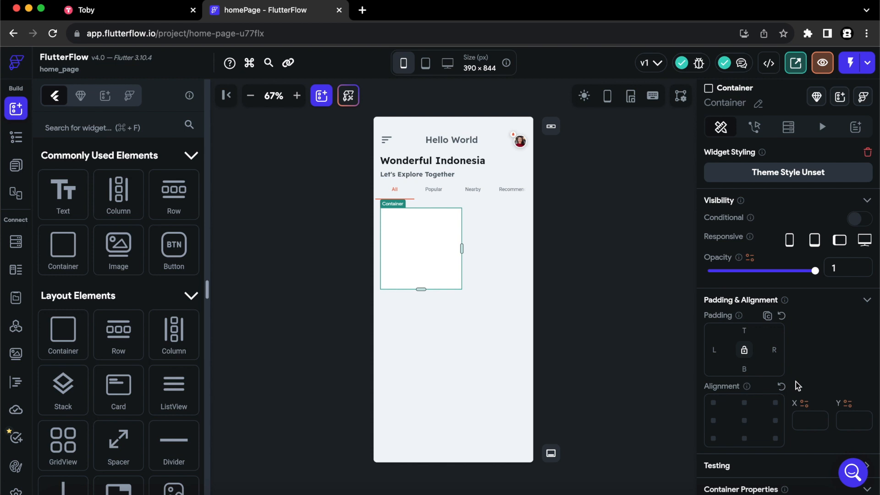
pyautogui.scroll(-5, 796, 382)
pyautogui.scroll(1, 795, 382)
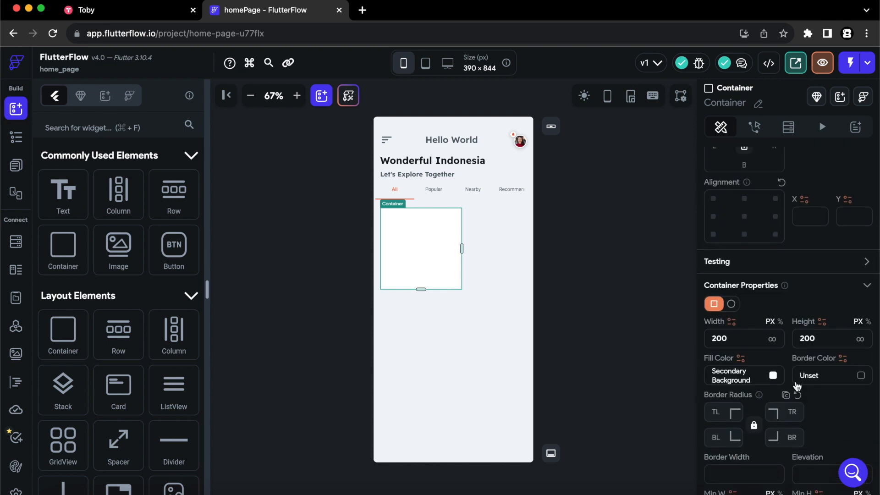
pyautogui.click(715, 412)
pyautogui.write('12')
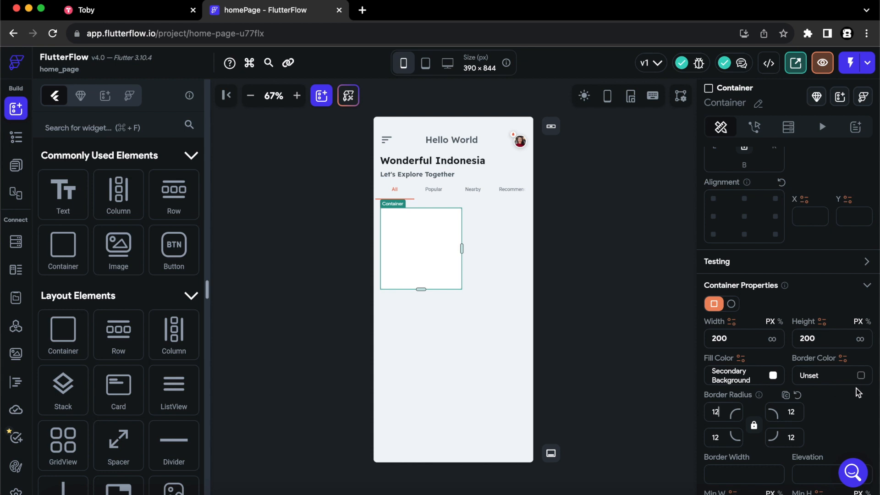
pyautogui.scroll(-2, 830, 422)
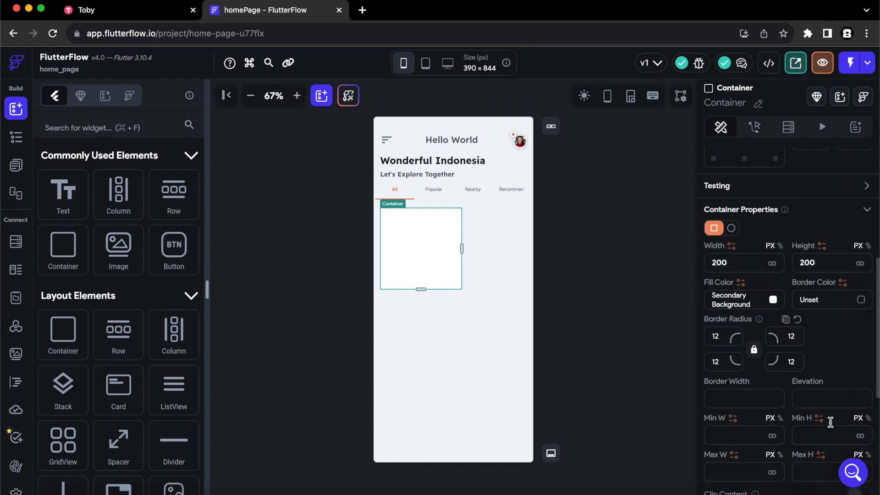
pyautogui.click(815, 389)
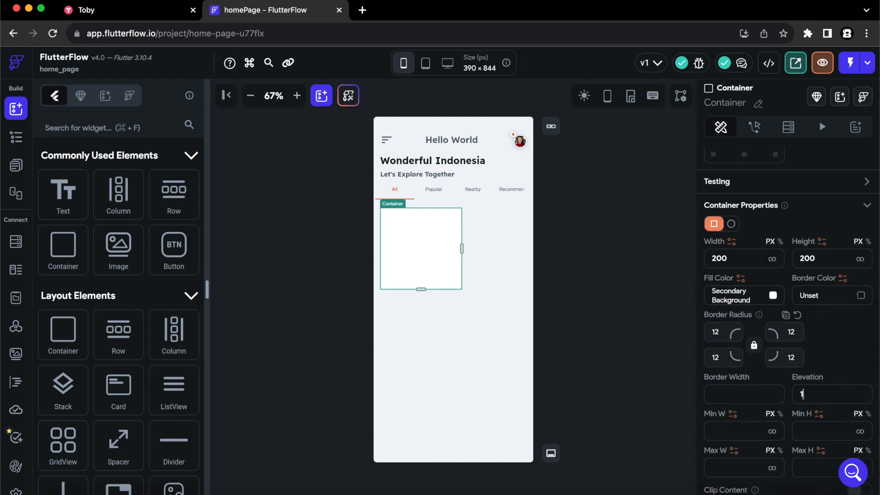
pyautogui.click(611, 293)
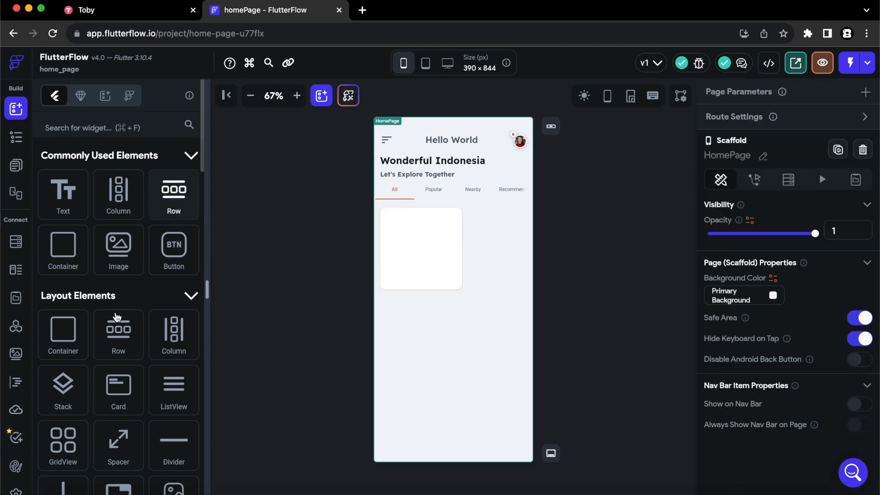
# - Add a Column to the card Container and place an Image inside that Column
pyautogui.moveTo(119, 197); pyautogui.dragTo(409, 249)
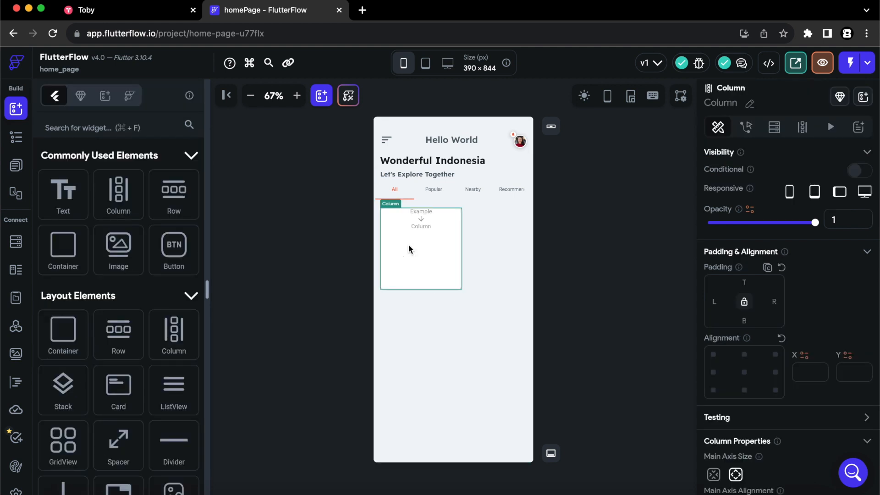
pyautogui.moveTo(126, 248); pyautogui.dragTo(424, 241)
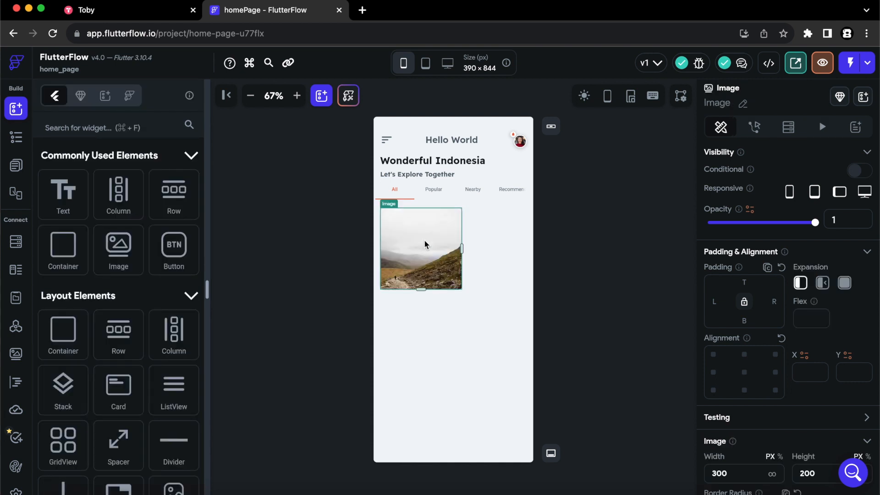
# - Set the card Image's width to 197 px, its height to 119 px and its border radius to 12 on all corners
pyautogui.scroll(-2, 763, 389)
pyautogui.click(746, 395)
pyautogui.write('197')
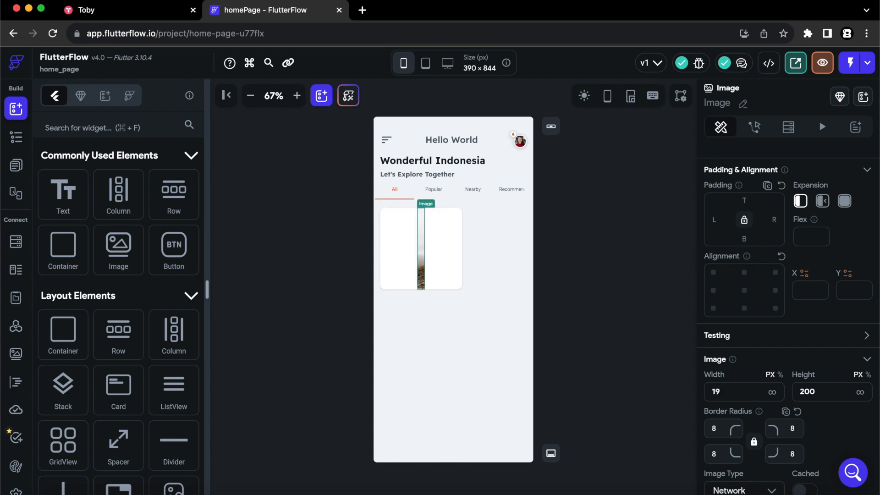
pyautogui.click(827, 391)
pyautogui.write('11')
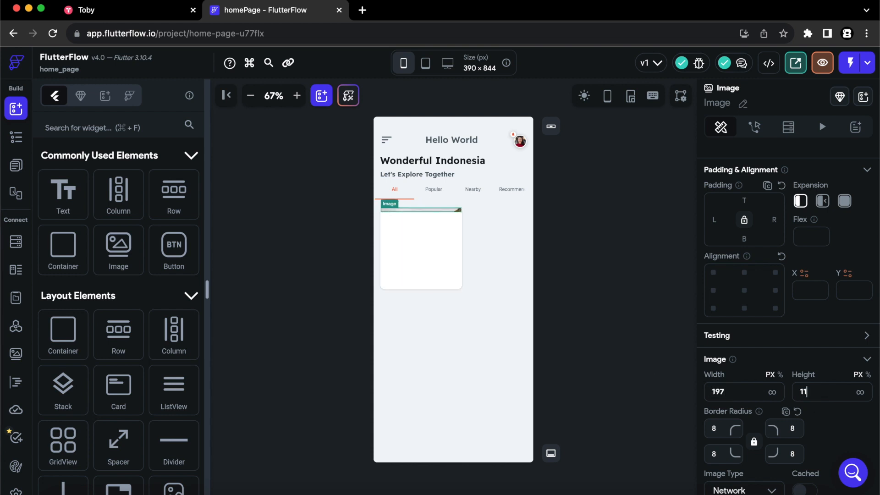
pyautogui.write('9')
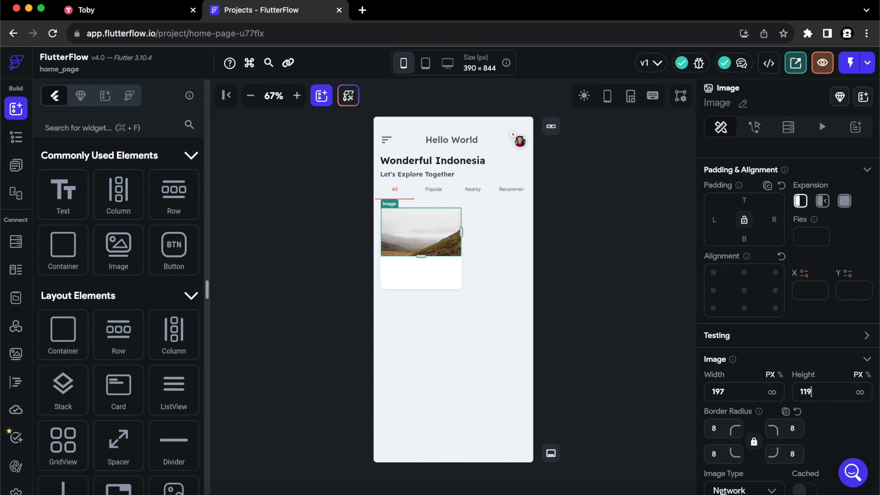
pyautogui.press('Tab')
pyautogui.write('12')
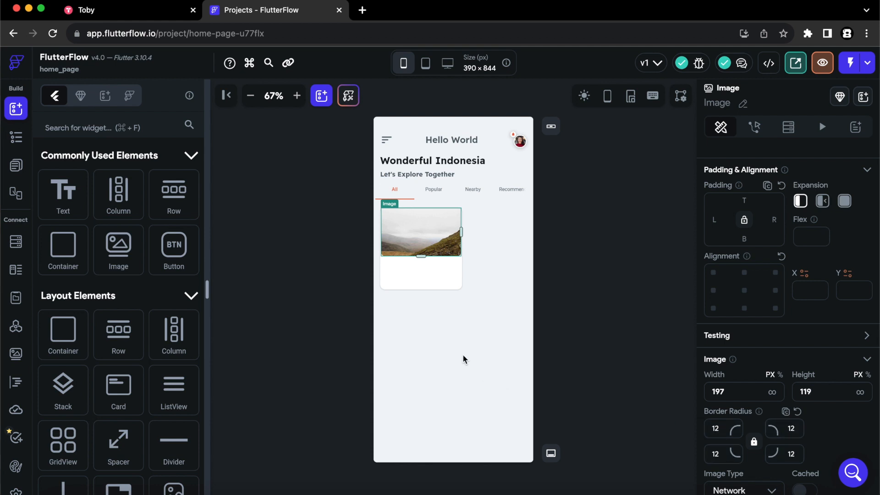
pyautogui.click(433, 275)
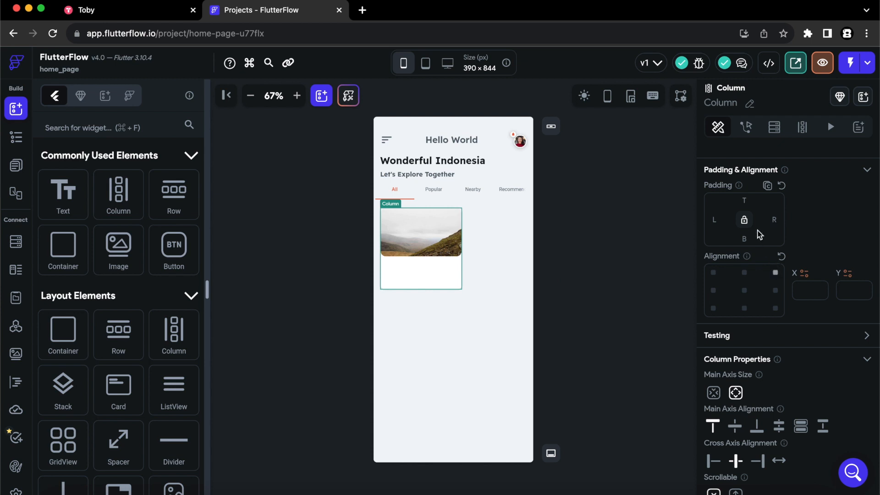
# - Set the card Column's padding to 12 on all sides
pyautogui.click(745, 200)
pyautogui.write('12')
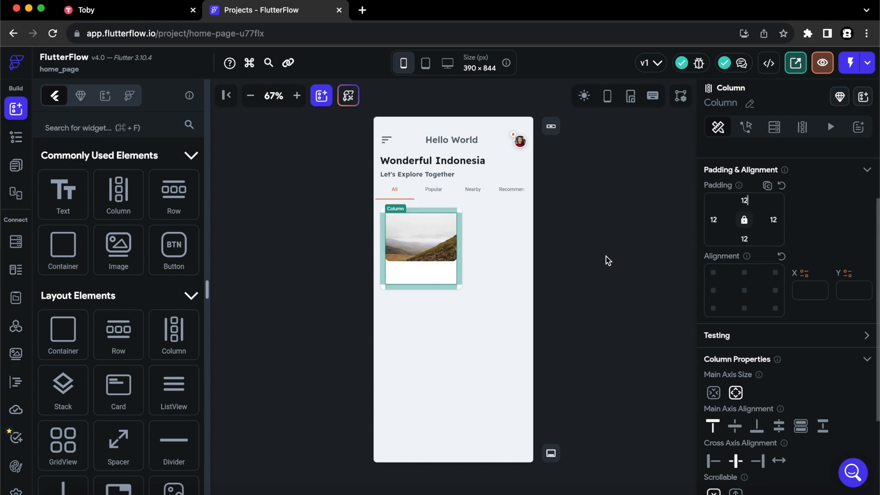
pyautogui.click(606, 256)
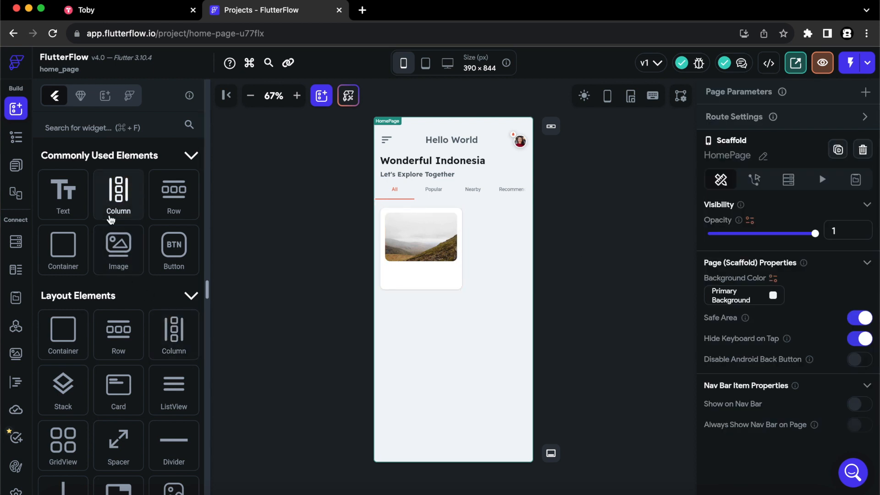
# - Add a Row with a top padding of 8 below the card image and place a Text and a nested Row inside it
pyautogui.moveTo(165, 198); pyautogui.dragTo(413, 281)
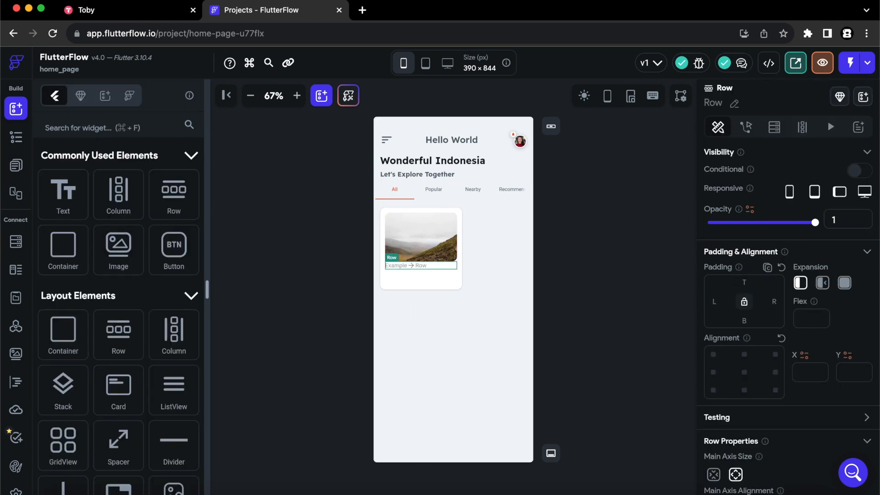
pyautogui.write('8')
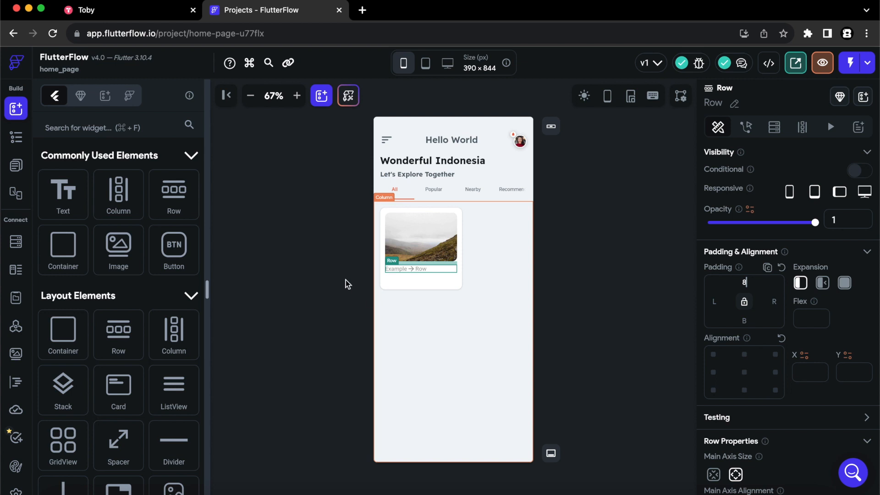
pyautogui.moveTo(63, 193); pyautogui.dragTo(407, 272)
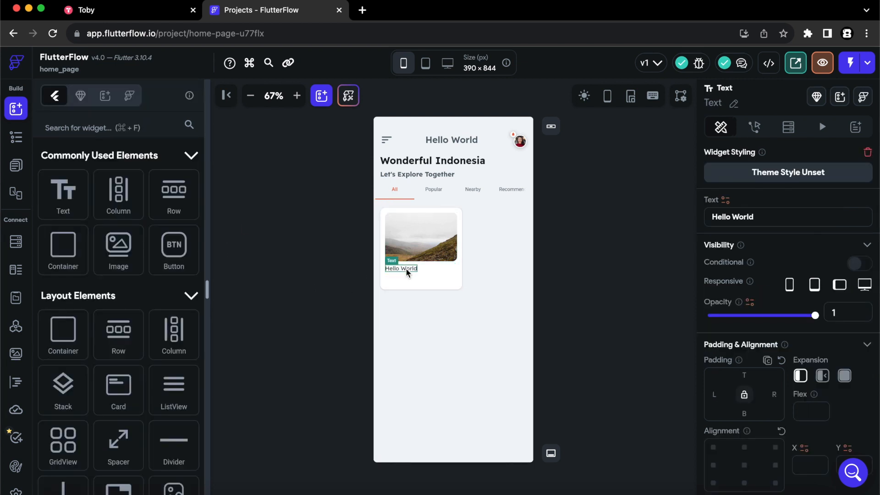
pyautogui.moveTo(174, 191); pyautogui.dragTo(441, 273)
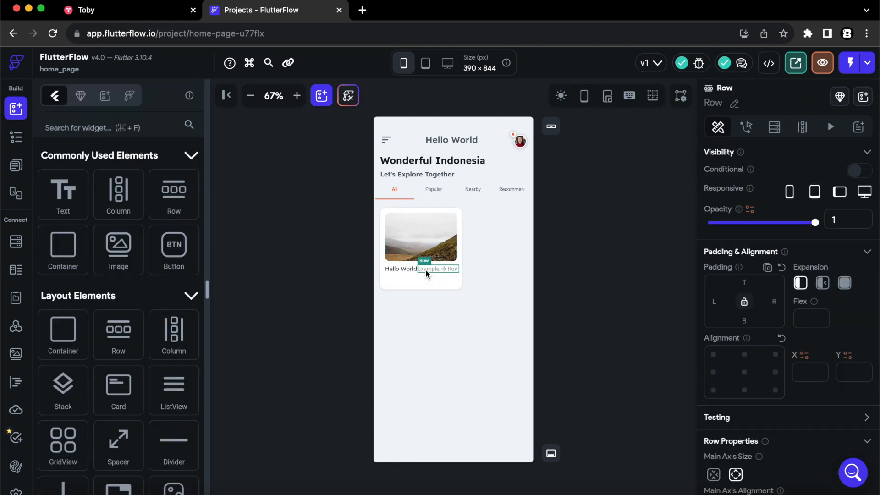
# - Set the Text below the card image to "Ranu Kumbolo"
pyautogui.click(405, 268)
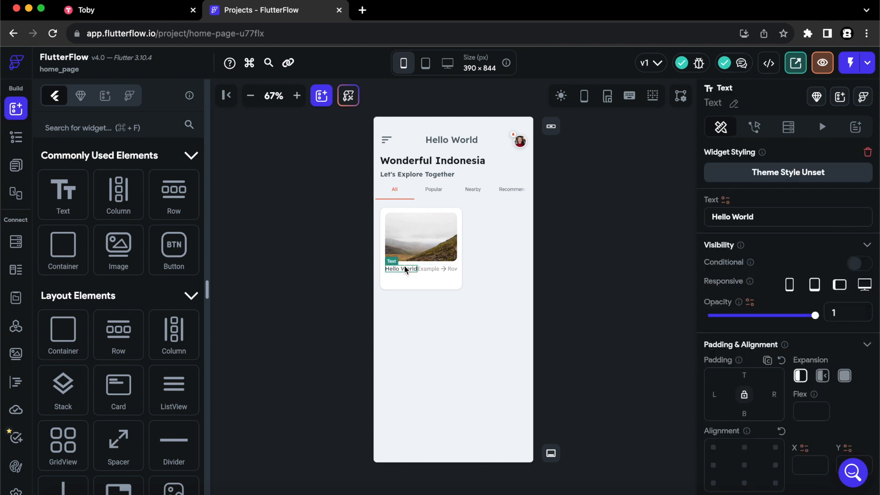
pyautogui.tripleClick(737, 216)
pyautogui.write('Ranu')
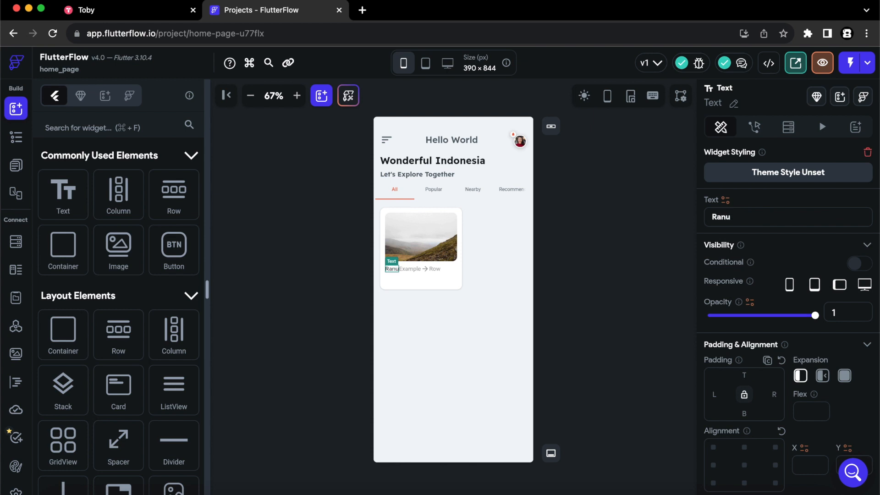
pyautogui.write(' Kumbolo')
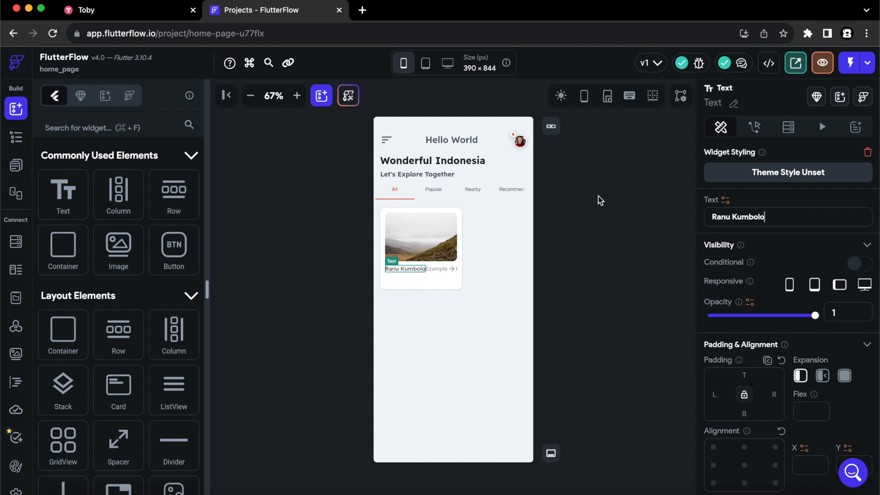
# - Find the Icon widget, place it in the nested Row beside the "Ranu Kumbolo" text, and clear the widget search
pyautogui.click(140, 123)
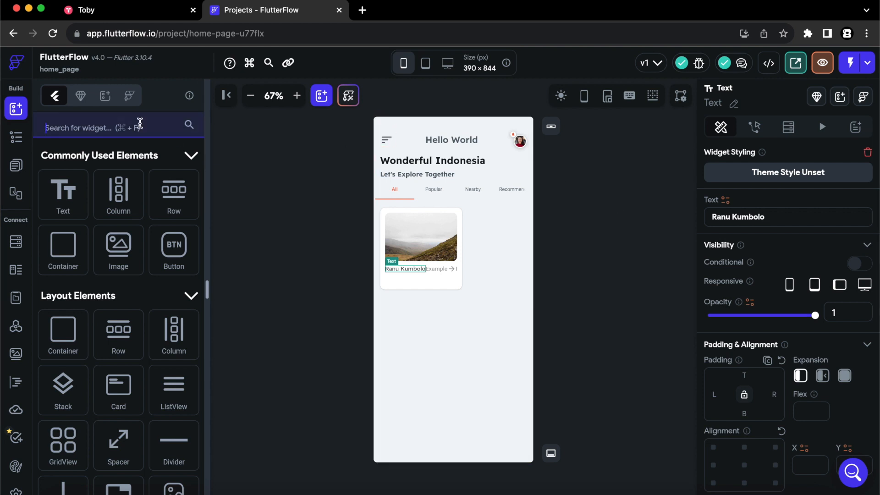
pyautogui.write('Icon')
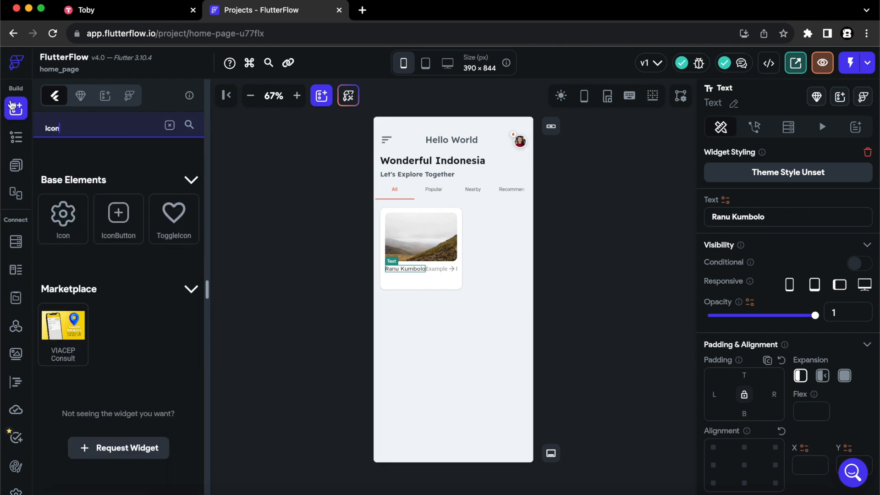
pyautogui.moveTo(66, 217); pyautogui.dragTo(440, 273)
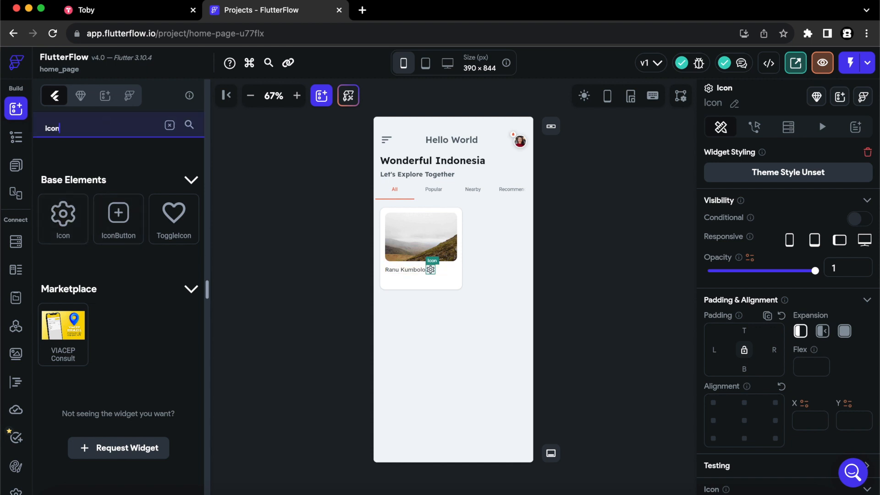
pyautogui.press('BackSpace')
pyautogui.press('BackSpace')
pyautogui.press('BackSpace')
pyautogui.press('BackSpace')
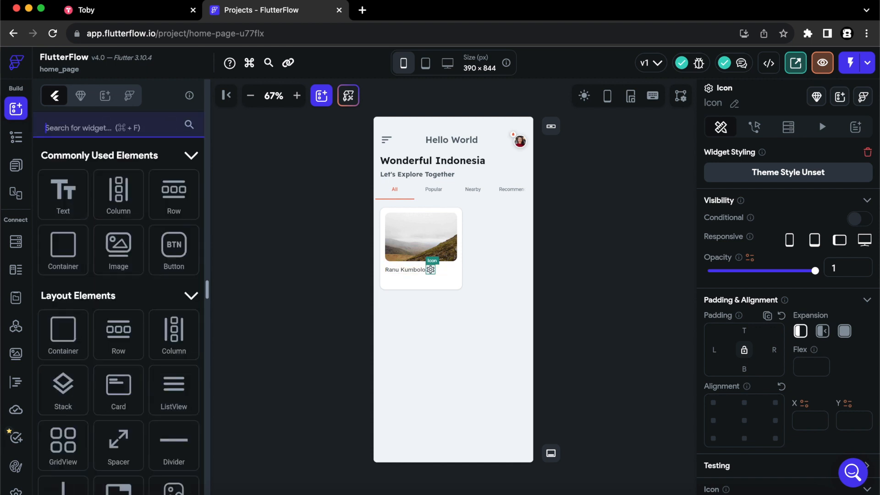
# - Add a Text after the icon in the nested Row and set it to "4.8"
pyautogui.moveTo(73, 190); pyautogui.dragTo(433, 271)
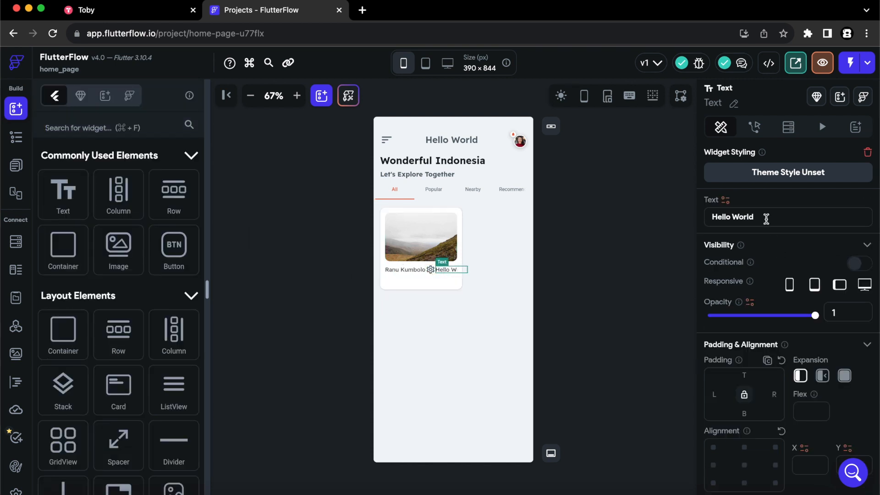
pyautogui.moveTo(766, 217); pyautogui.dragTo(720, 217)
pyautogui.write('4.8')
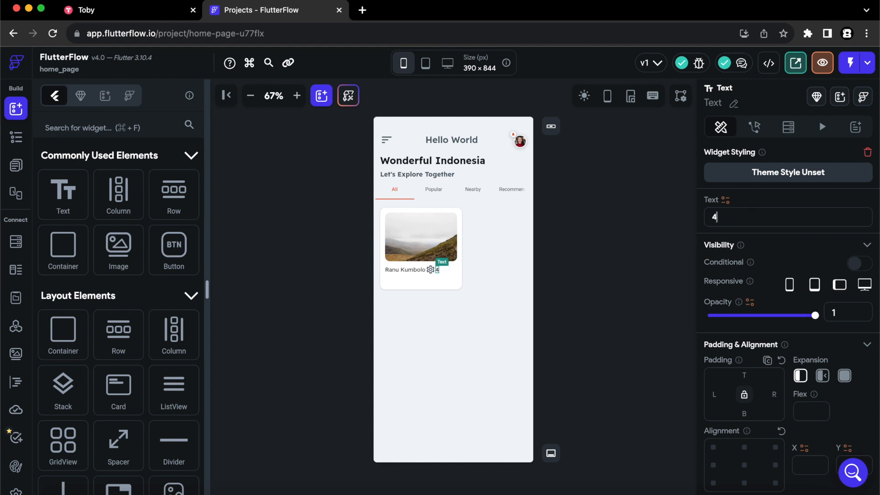
# - Set the main axis alignment of the Row holding the place name and rating to space between
pyautogui.click(451, 268)
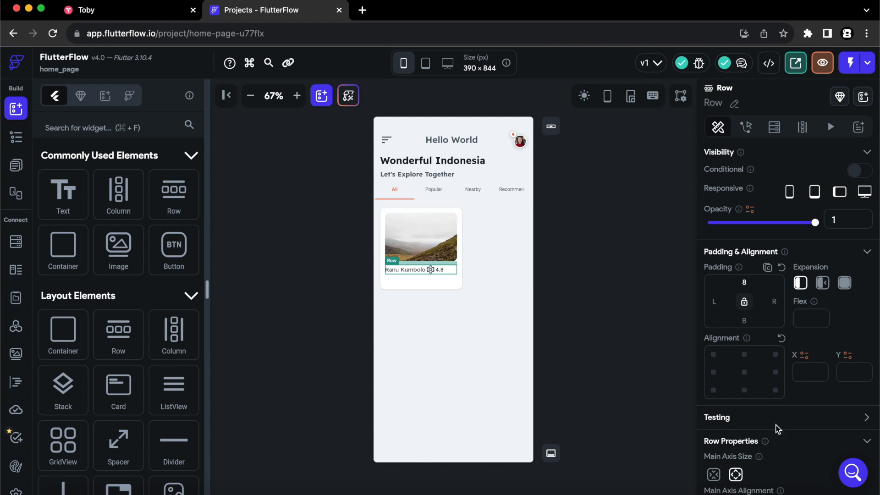
pyautogui.scroll(-5, 817, 340)
pyautogui.click(824, 304)
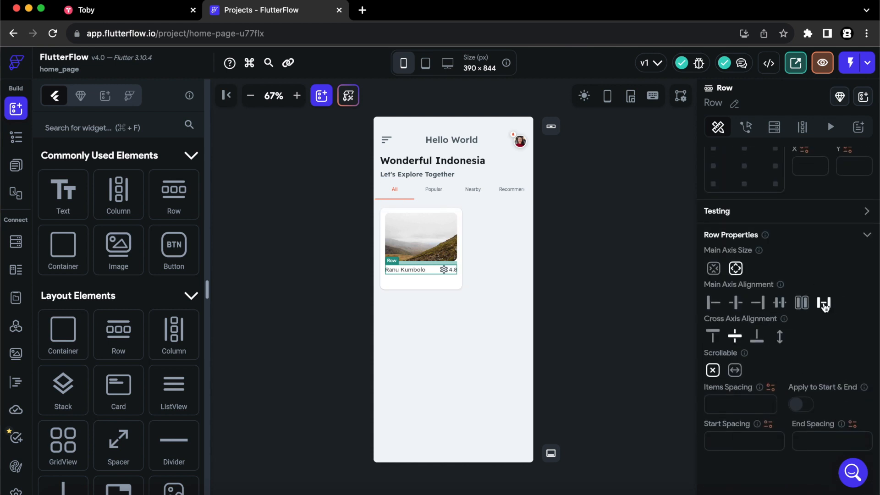
# - Give the rating icon a size of 18, a right padding of 4 and the Primary theme color
pyautogui.click(444, 269)
pyautogui.click(443, 269)
pyautogui.scroll(-3, 779, 387)
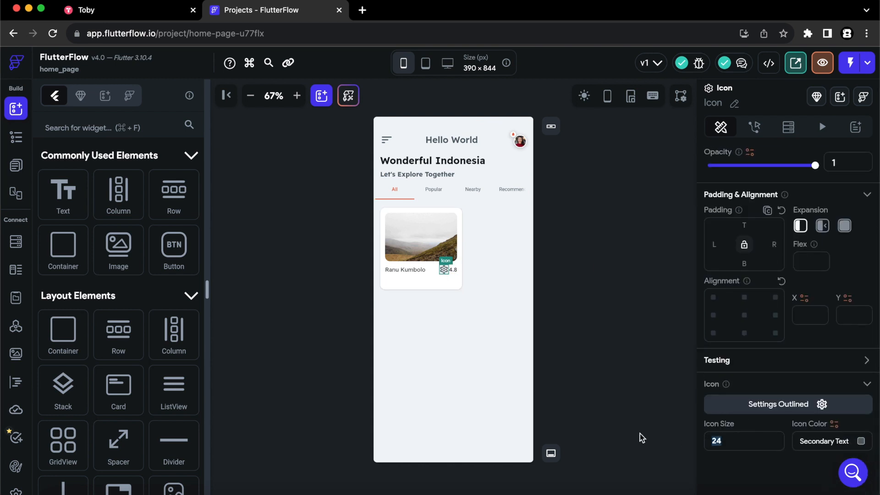
pyautogui.write('18')
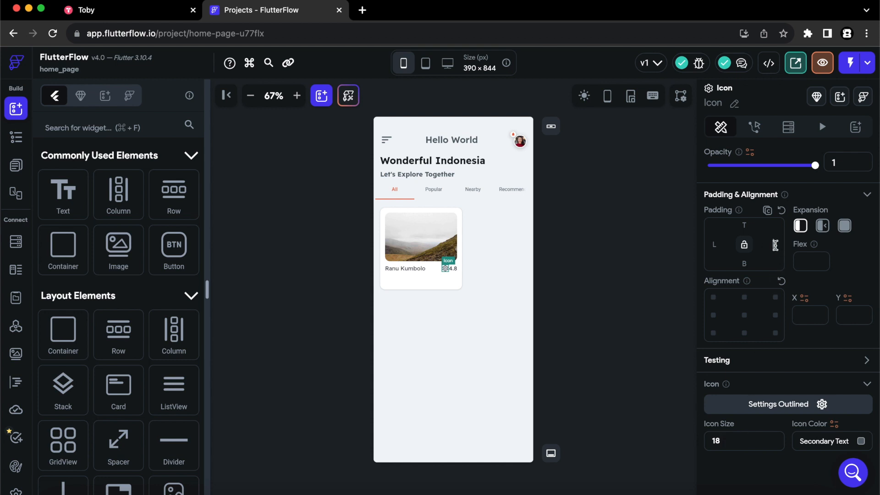
pyautogui.click(775, 244)
pyautogui.write('4')
pyautogui.click(860, 441)
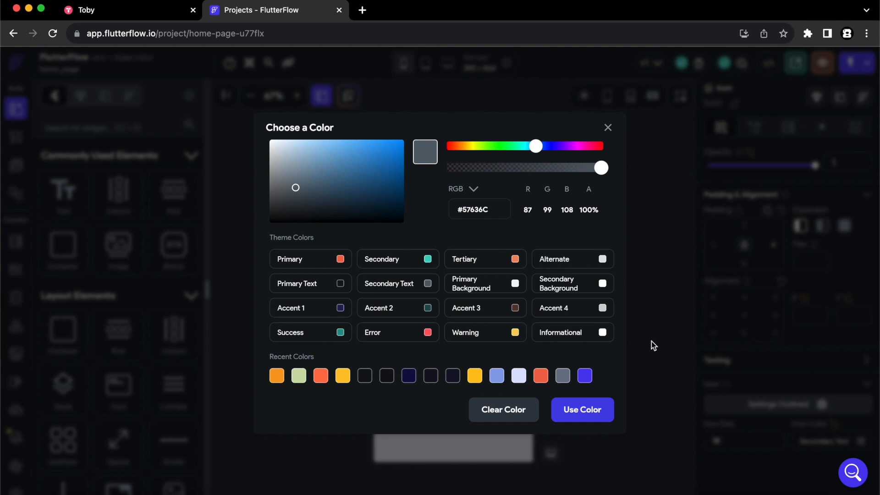
pyautogui.click(341, 259)
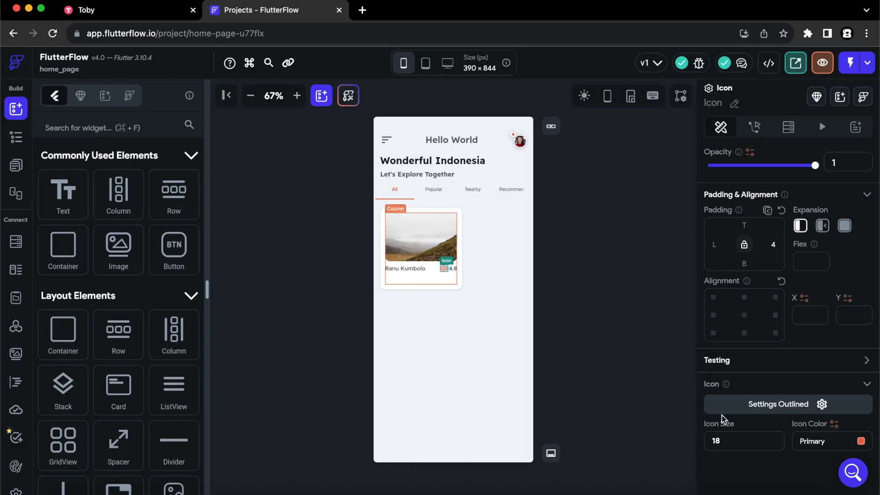
# - Change the rating icon to Star Rounded
pyautogui.click(752, 409)
pyautogui.write('star r')
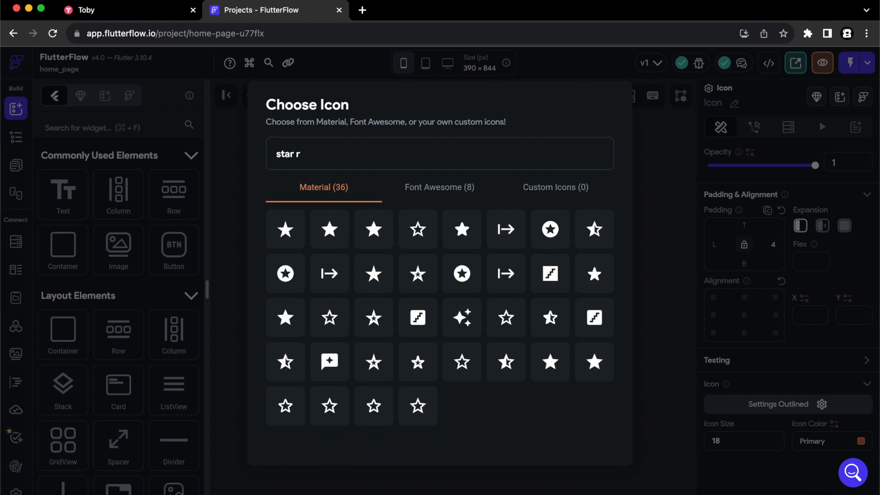
pyautogui.write('ounded')
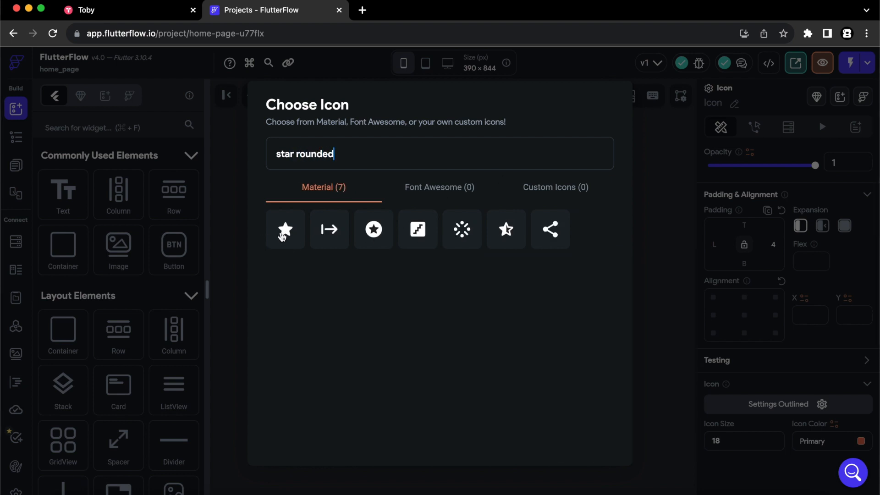
pyautogui.click(284, 230)
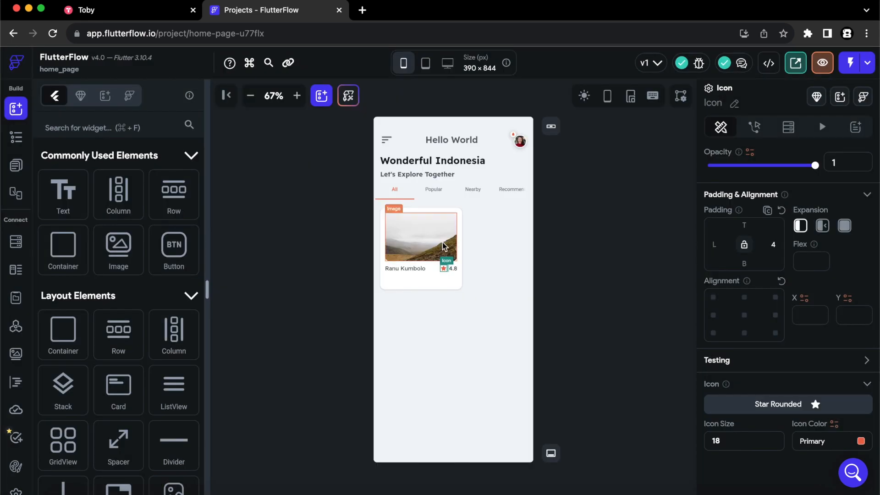
# - Set the "4.8" rating text's color to the Secondary Text theme color
pyautogui.click(453, 268)
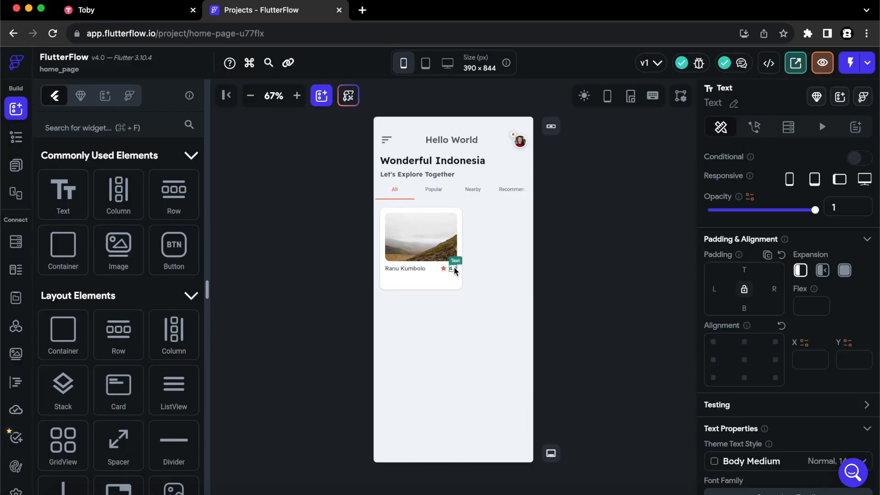
pyautogui.scroll(-6, 791, 357)
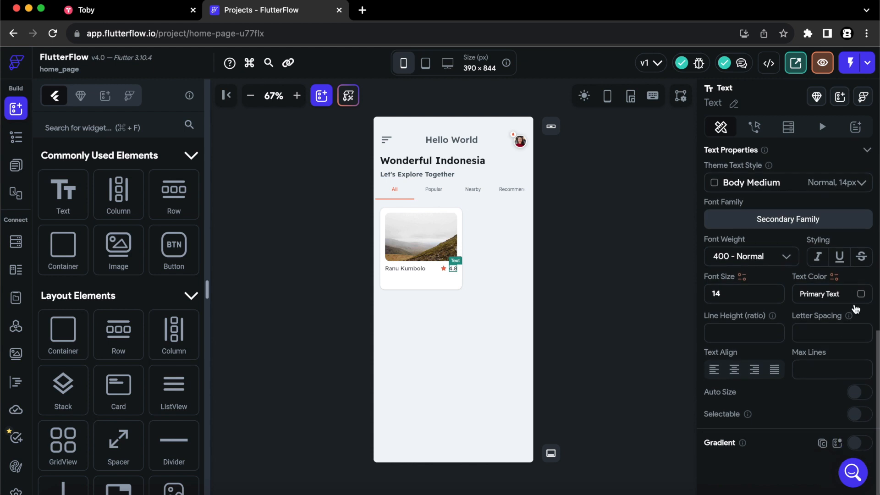
pyautogui.click(862, 293)
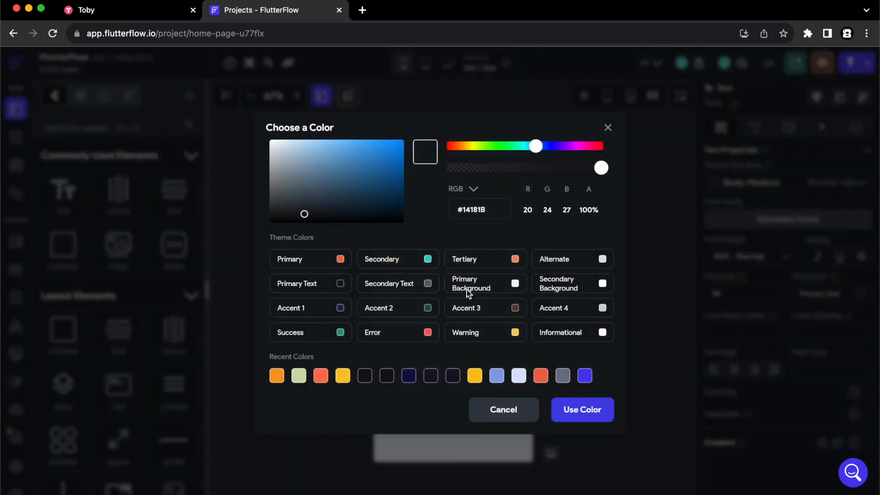
pyautogui.click(428, 283)
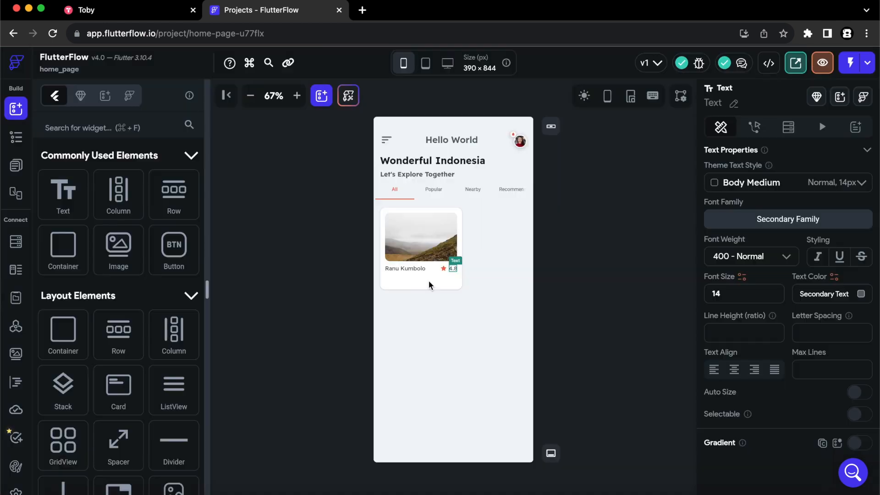
pyautogui.click(657, 278)
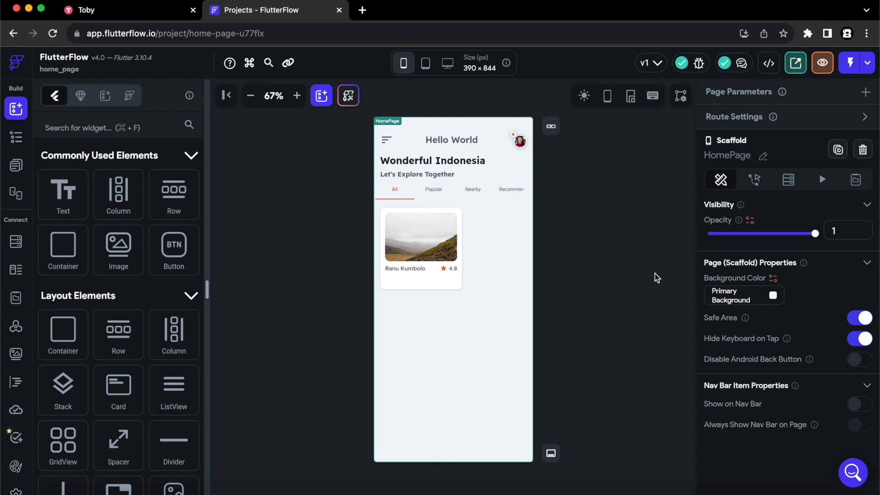
# - Add a second Row with a top padding of 8 beneath the name and rating Row, and place an Icon and a Text inside it
pyautogui.moveTo(179, 188); pyautogui.dragTo(424, 284)
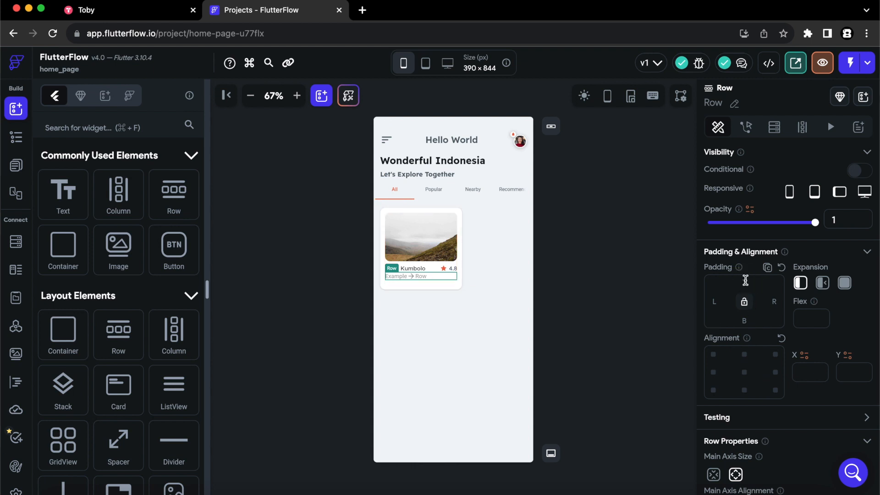
pyautogui.write('8')
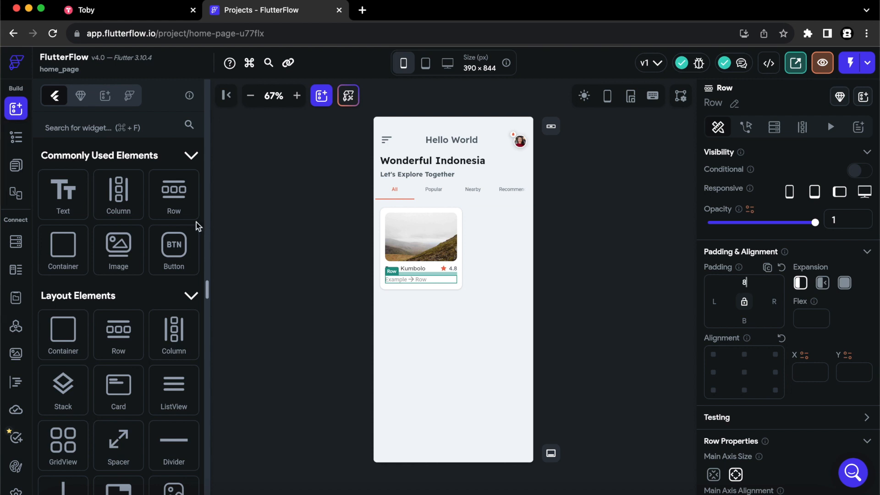
pyautogui.click(140, 127)
pyautogui.write('ico')
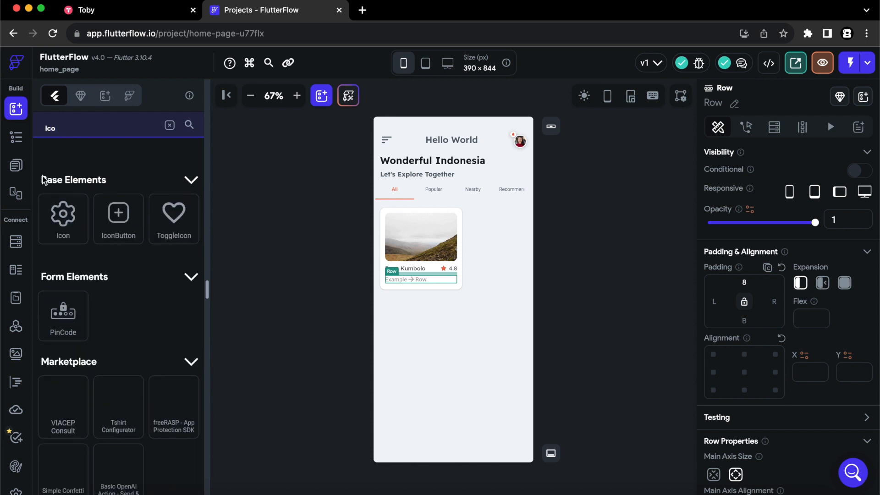
pyautogui.moveTo(63, 221); pyautogui.dragTo(395, 279)
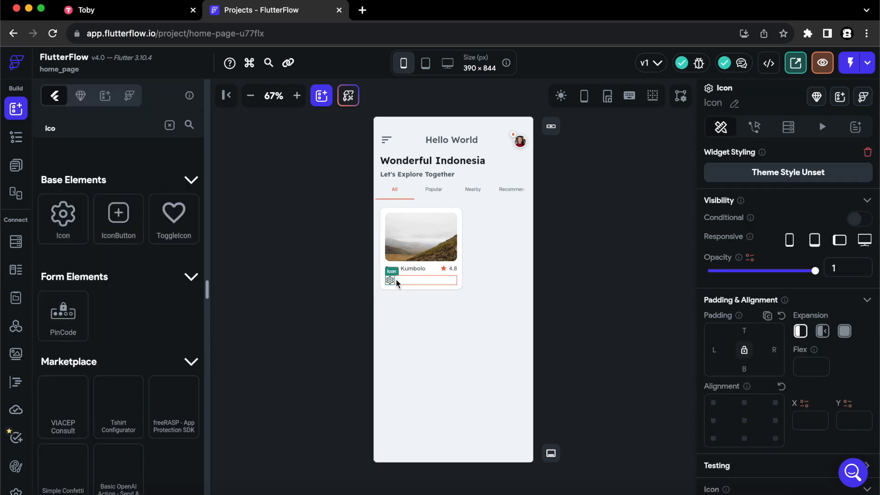
pyautogui.click(170, 125)
pyautogui.moveTo(65, 200); pyautogui.dragTo(423, 281)
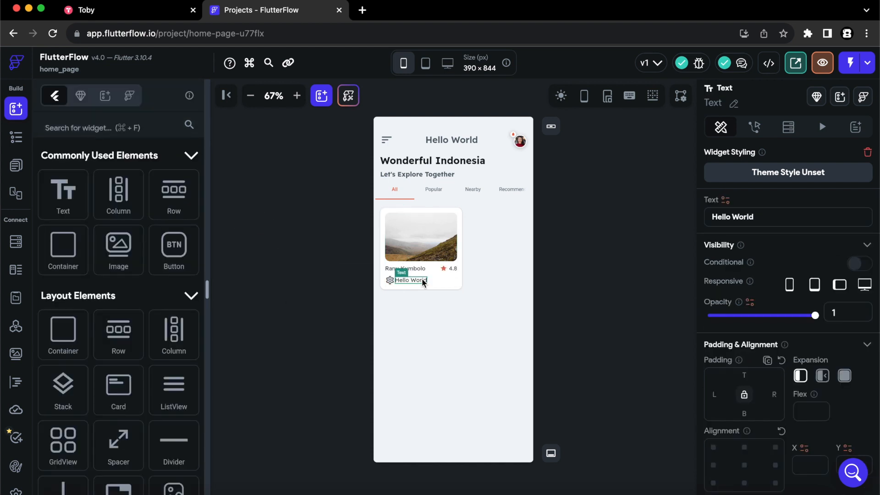
# - Give the location row's icon a right padding of 4, a size of 18 and the Primary theme color
pyautogui.click(390, 280)
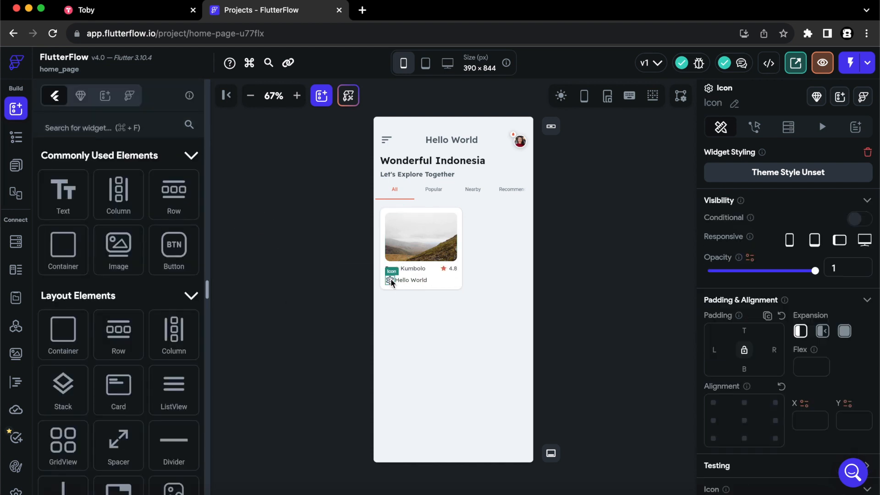
pyautogui.click(773, 350)
pyautogui.write('4')
pyautogui.scroll(-3, 793, 402)
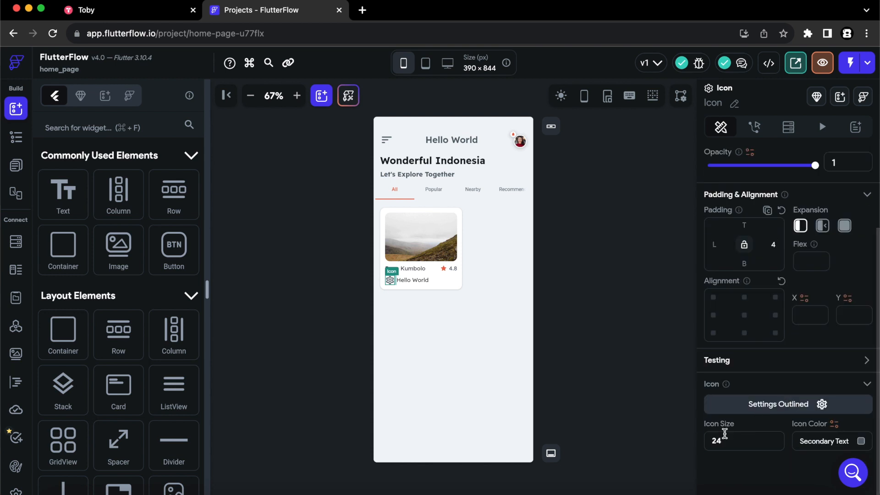
pyautogui.press('Tab')
pyautogui.write('18')
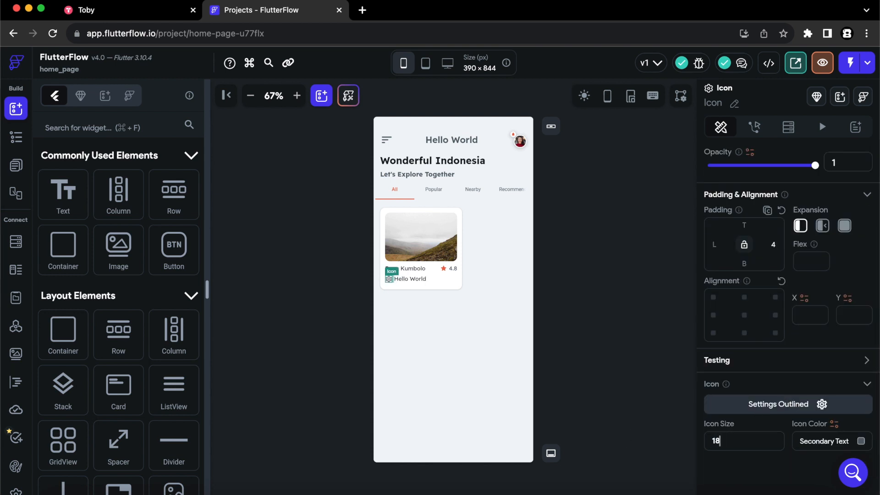
pyautogui.click(862, 442)
pyautogui.click(344, 261)
# - Change the location row's icon to Location On Rounded
pyautogui.click(739, 409)
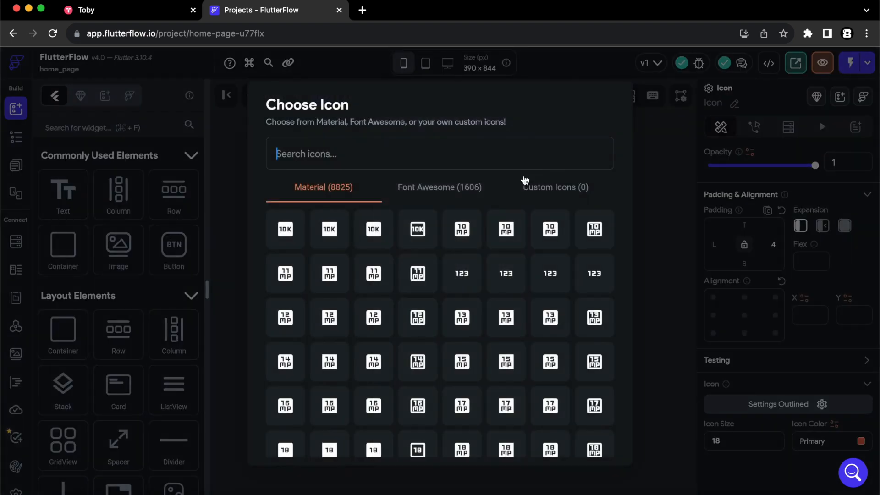
pyautogui.write('location')
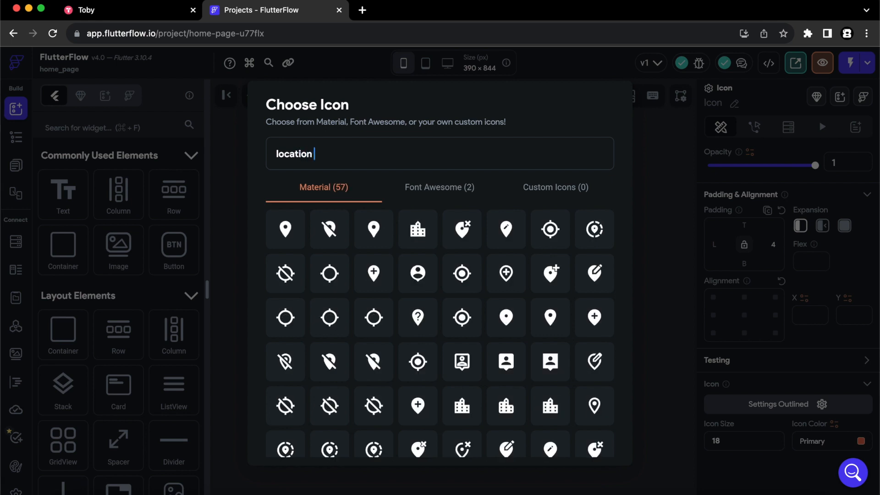
pyautogui.write('  on')
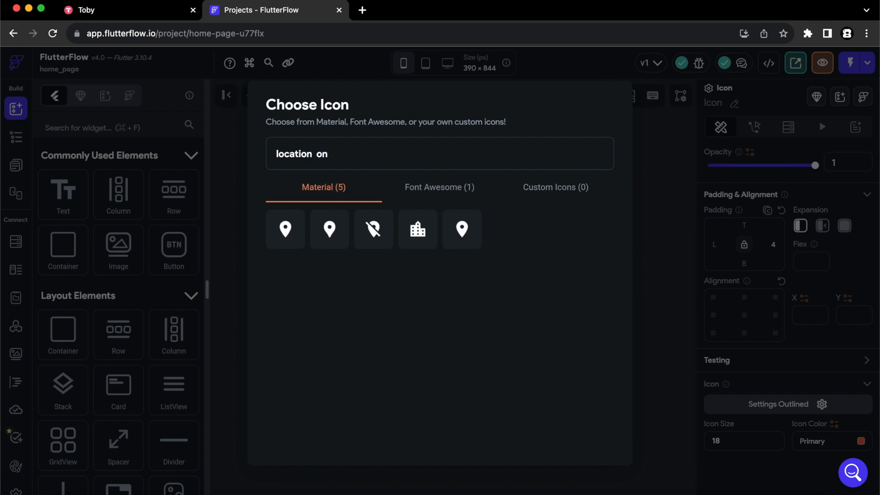
pyautogui.write(' rou')
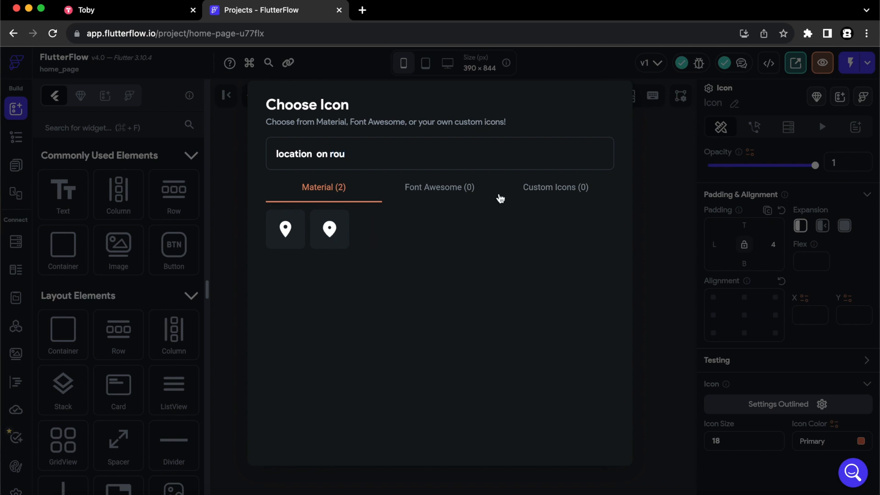
pyautogui.click(329, 227)
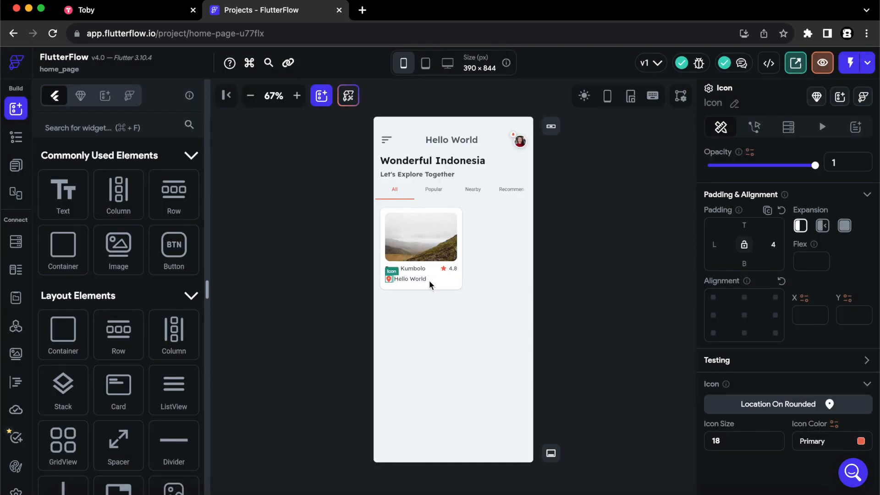
# - Set the text beside the location icon to "Lumajang Jawa timur"
pyautogui.click(413, 278)
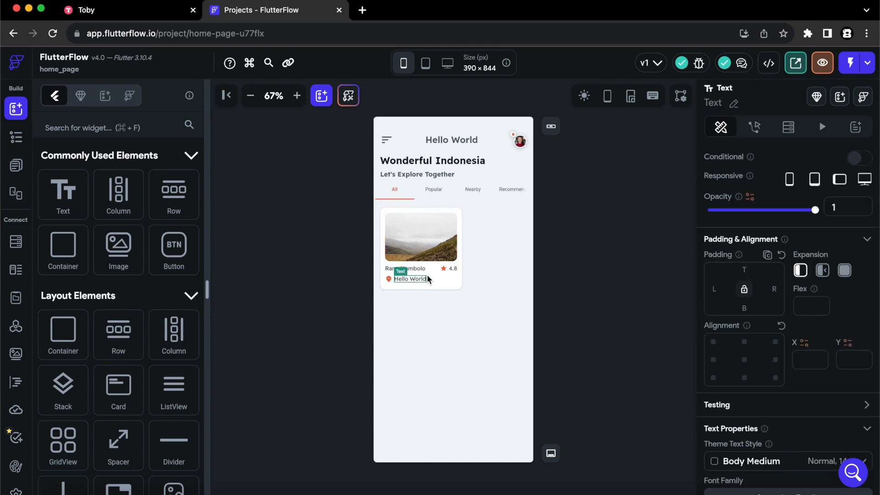
pyautogui.click(776, 219)
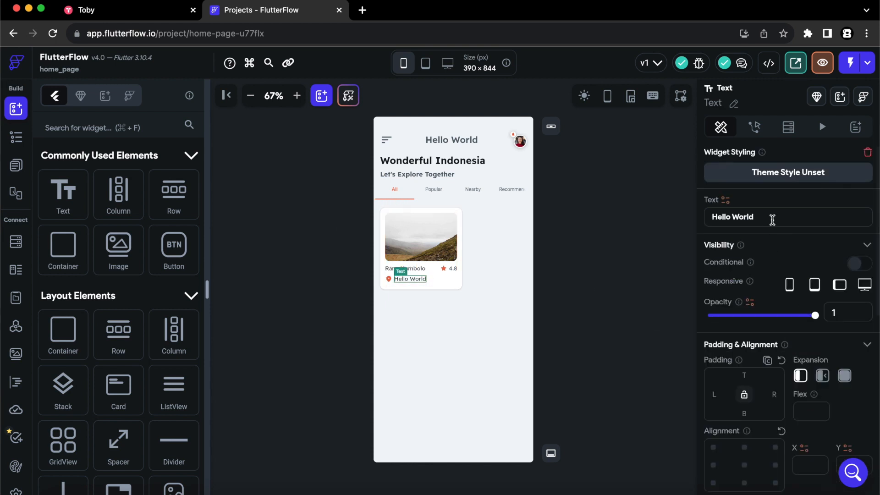
pyautogui.press('super+a')
pyautogui.write('Lu')
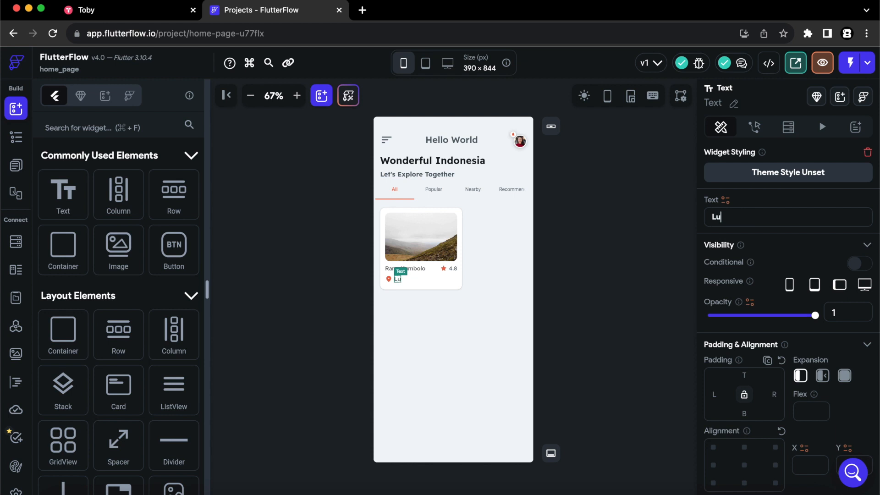
pyautogui.write('majang Jawa timur')
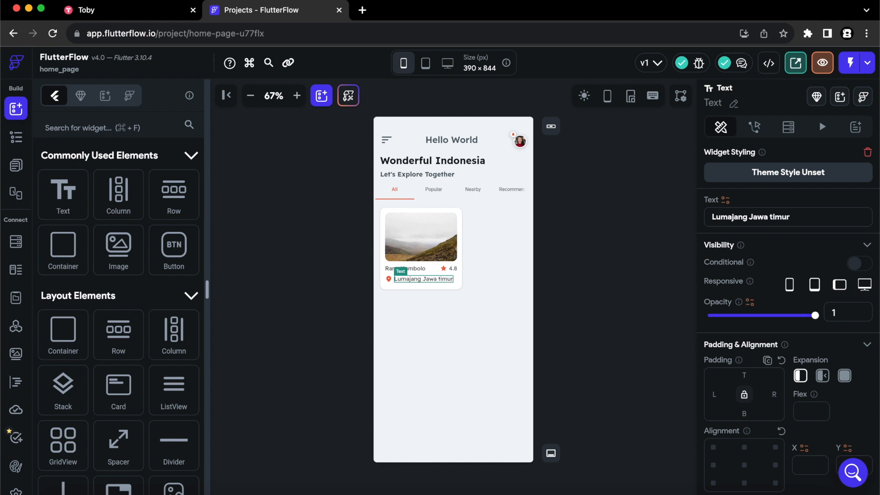
# - Set the location text's font size to 12 and its color to the Secondary Text theme color
pyautogui.scroll(-5, 802, 376)
pyautogui.scroll(-1, 802, 376)
pyautogui.click(739, 418)
pyautogui.press('BackSpace')
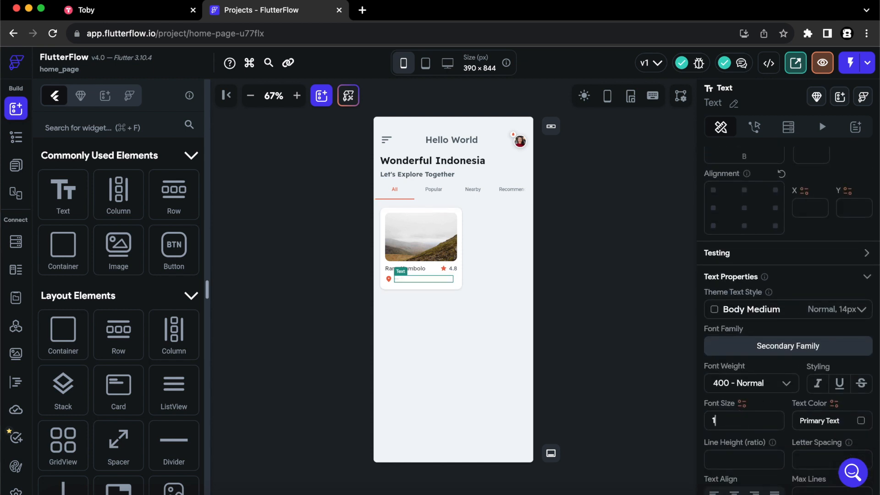
pyautogui.write('2')
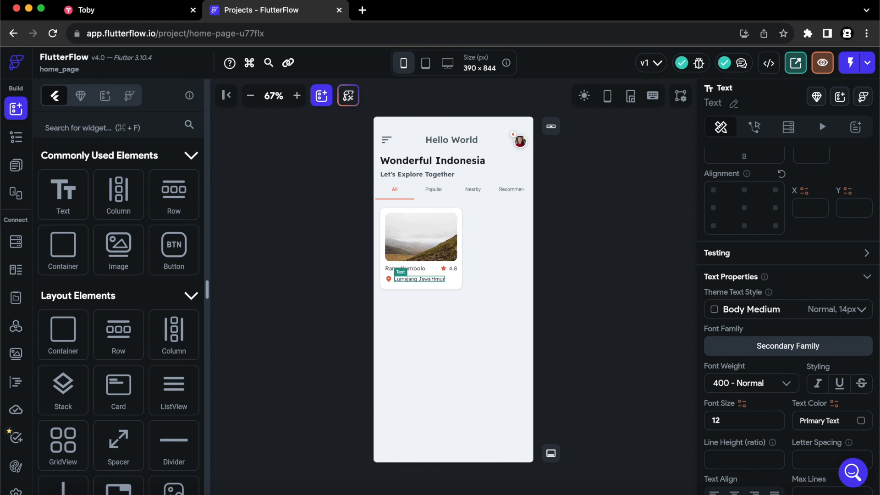
pyautogui.click(861, 421)
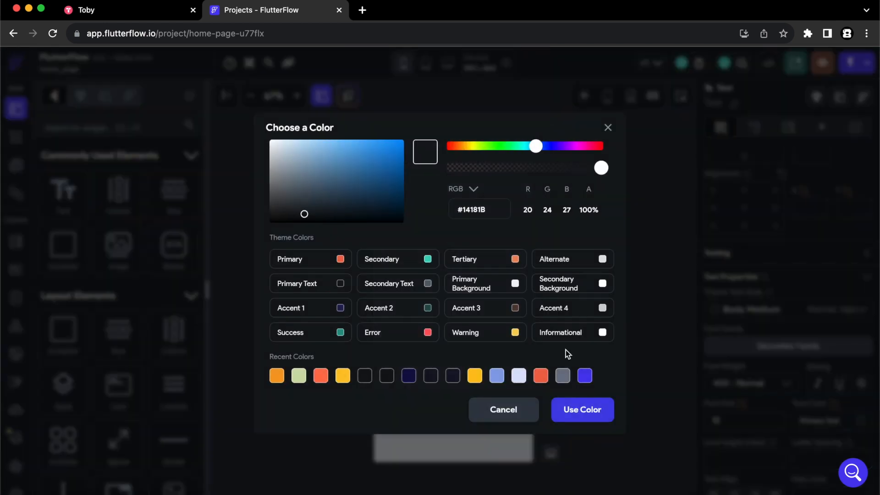
pyautogui.click(430, 284)
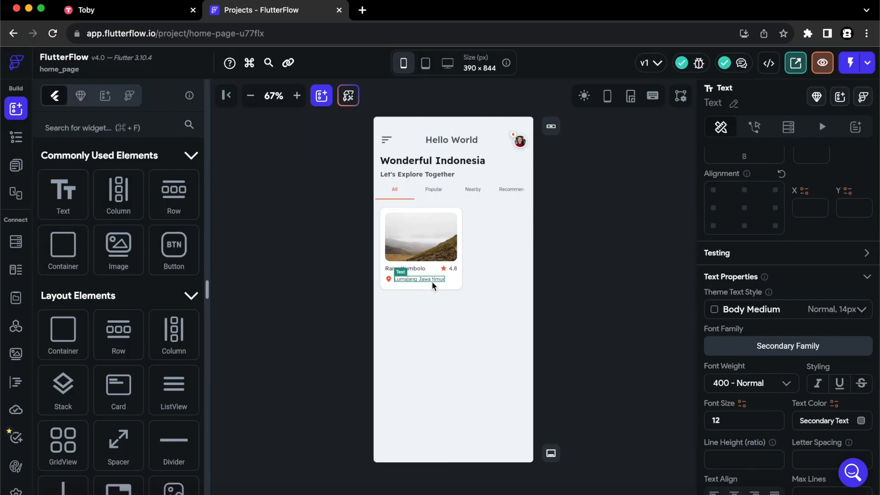
pyautogui.click(632, 284)
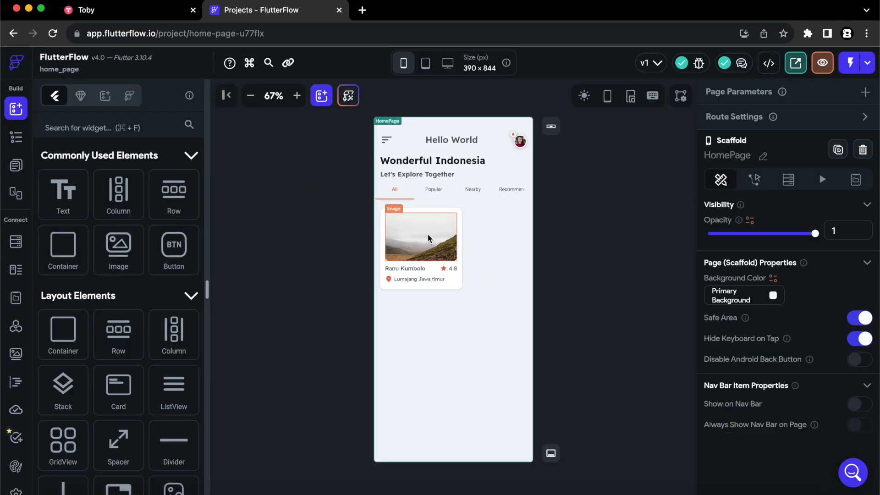
# - Give the card Container a right padding of 16 and duplicate it to make a second card beside it
pyautogui.click(461, 287)
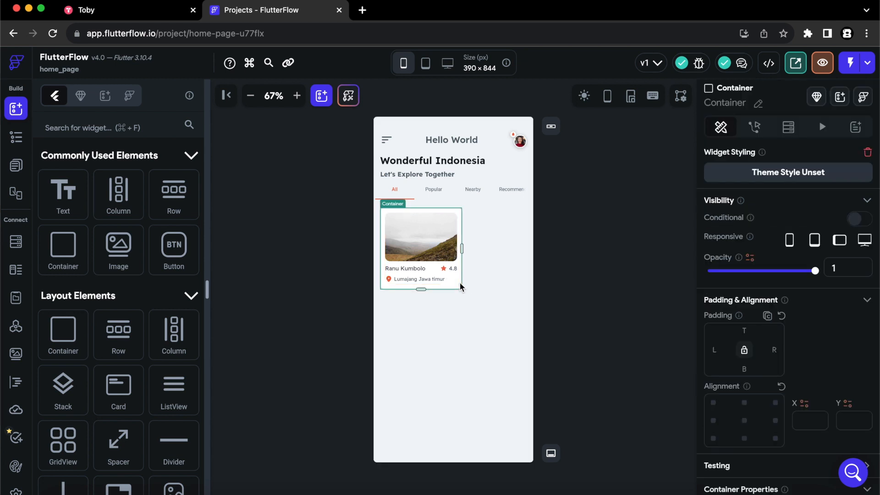
pyautogui.click(775, 349)
pyautogui.write('16')
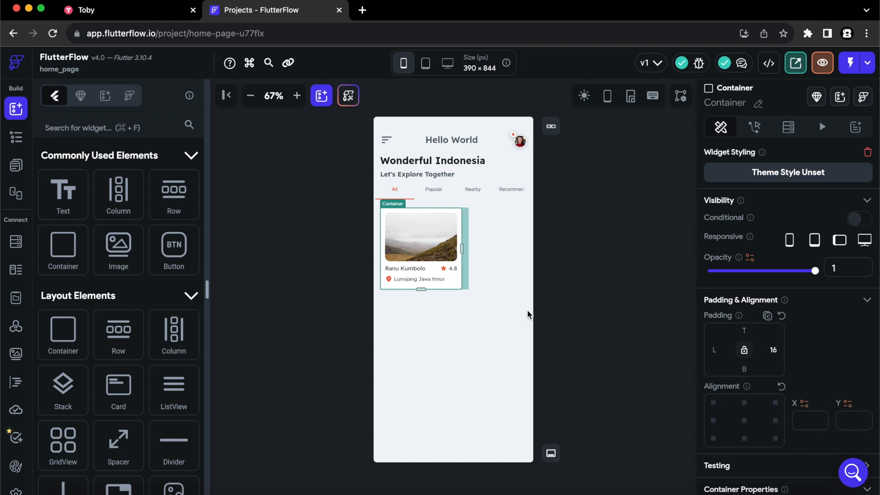
pyautogui.click(462, 262)
pyautogui.press('super+v')
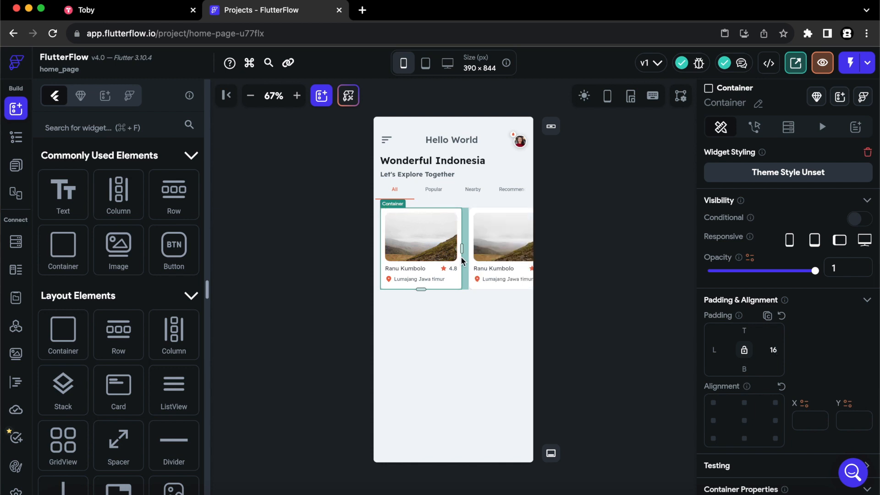
pyautogui.click(434, 248)
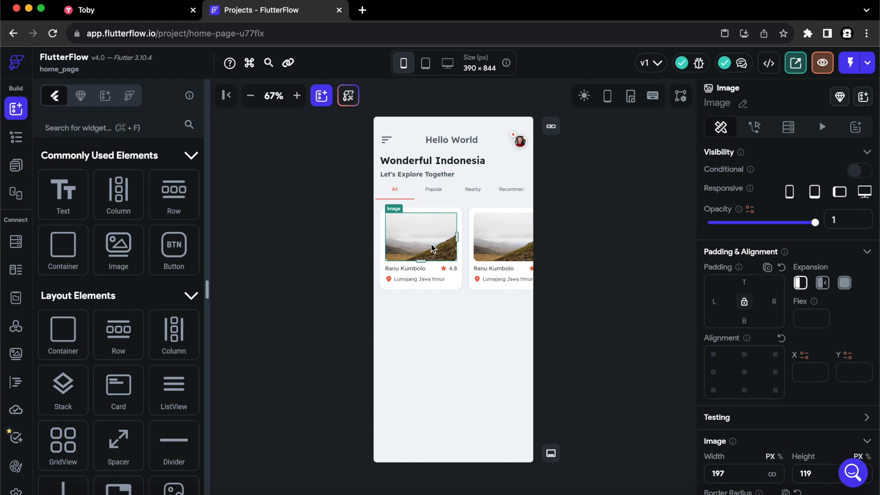
# - Change the second card's place name to "Ijen Crater"
pyautogui.click(496, 269)
pyautogui.moveTo(779, 217); pyautogui.dragTo(668, 203)
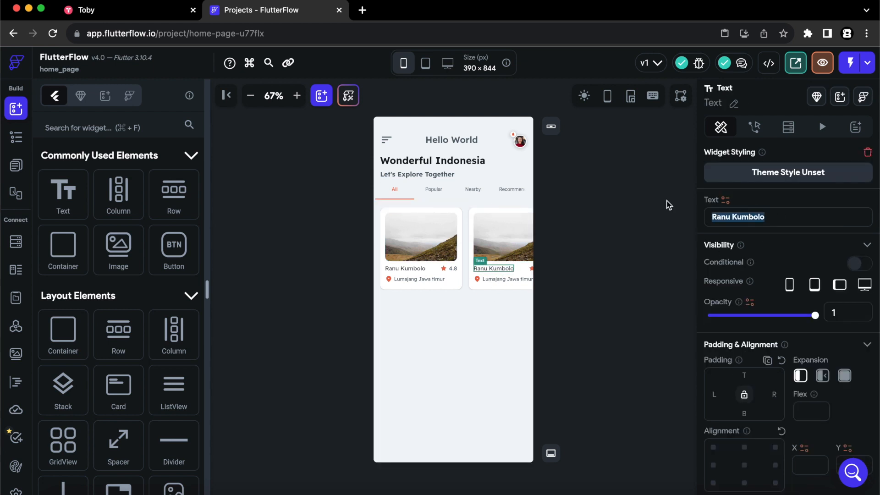
pyautogui.press('BackSpace')
pyautogui.write('Ijen Crater')
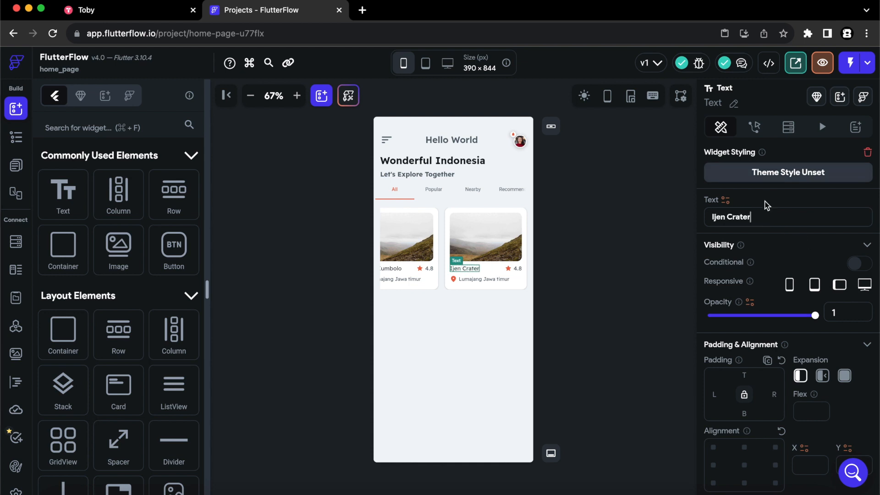
# - Change the second card's location text to "Banyuwangi Jawa timur"
pyautogui.click(486, 279)
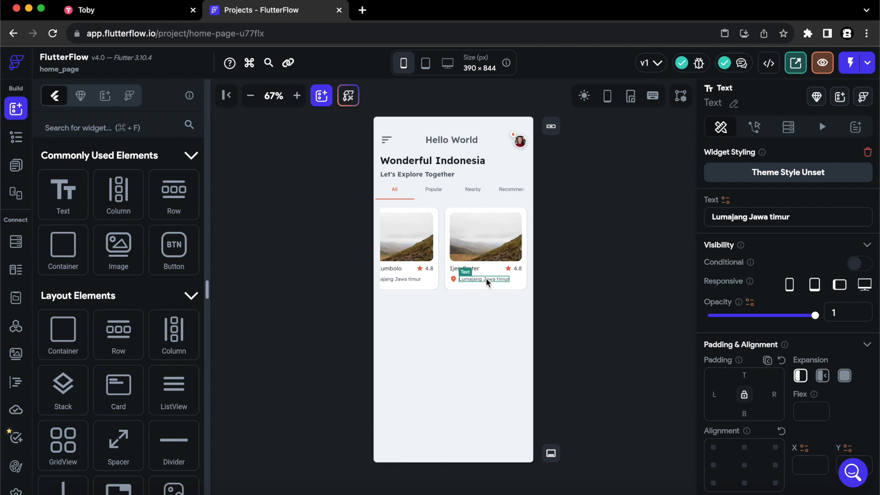
pyautogui.click(804, 219)
pyautogui.press('super+a')
pyautogui.write('Ba')
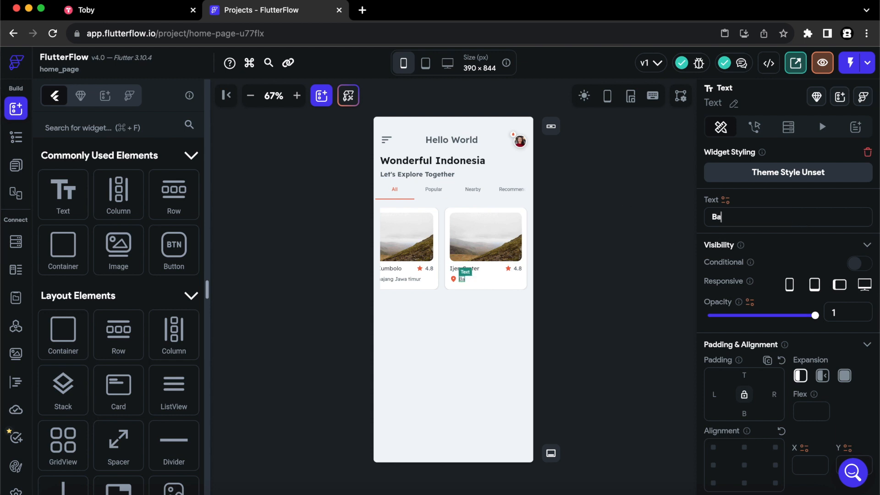
pyautogui.write('nyuwangi Jawa timu')
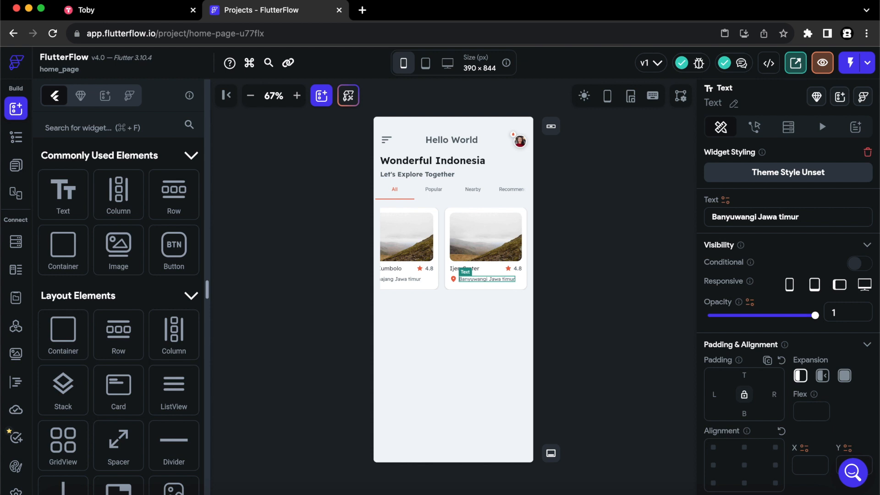
pyautogui.write('r')
pyautogui.click(559, 271)
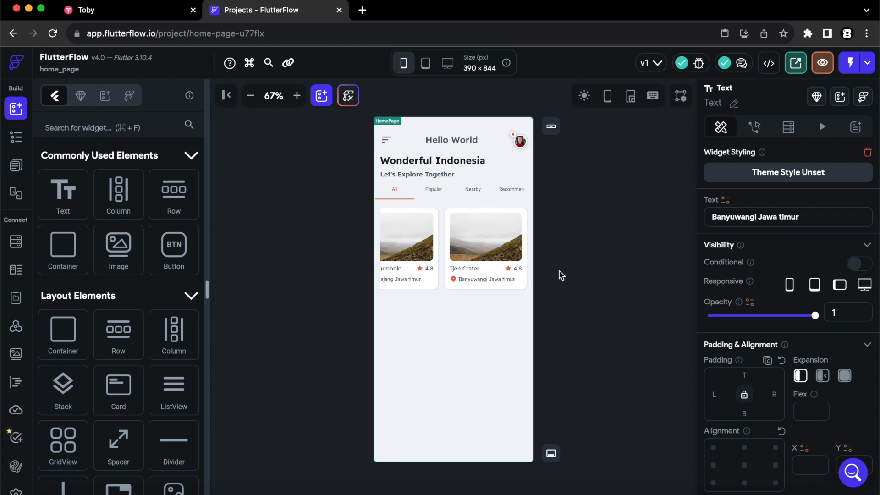
# - Switch the Ranu Kumbolo card's image type to Asset and use 2._place_1.png as its picture
pyautogui.hscroll(-2, 502, 250)
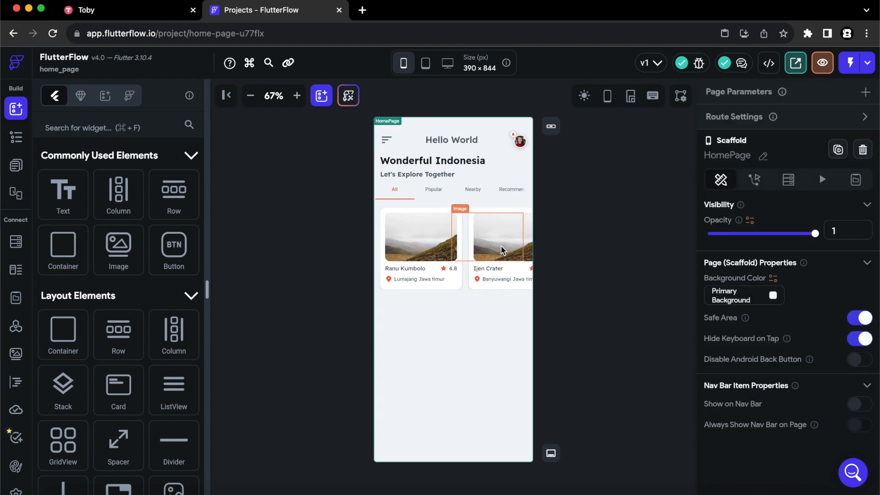
pyautogui.click(426, 250)
pyautogui.scroll(-6, 781, 406)
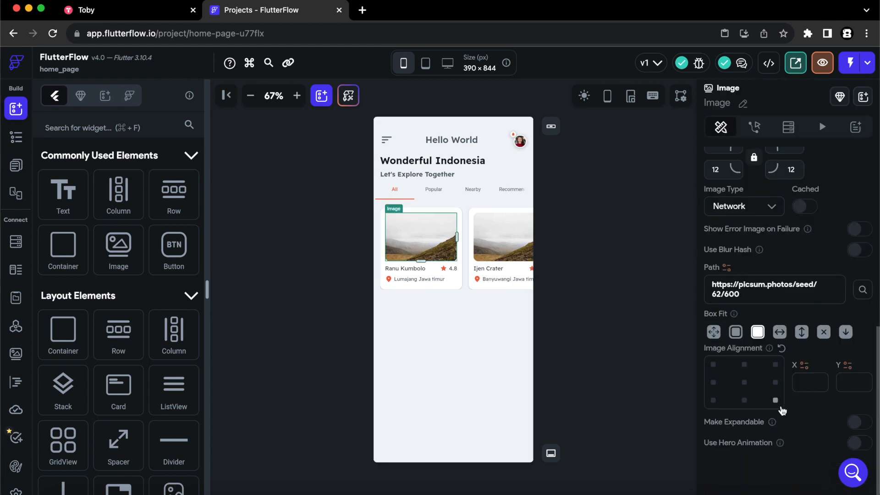
pyautogui.click(758, 208)
pyautogui.click(723, 235)
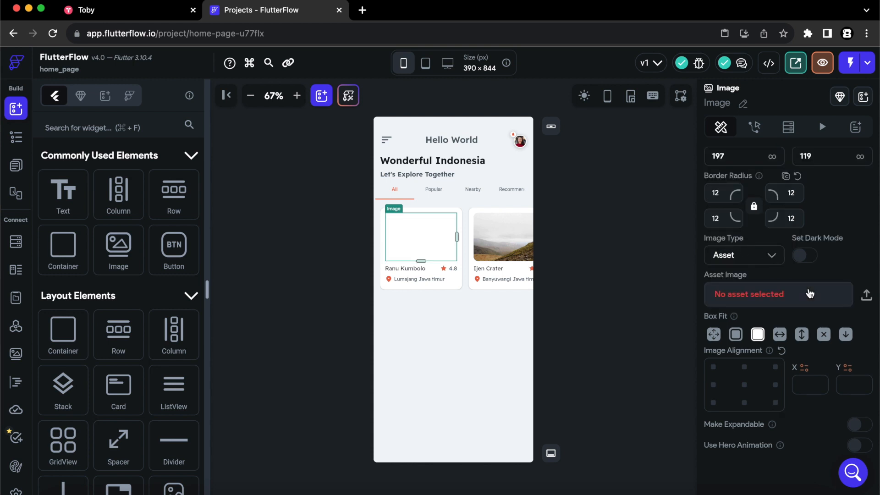
pyautogui.click(810, 293)
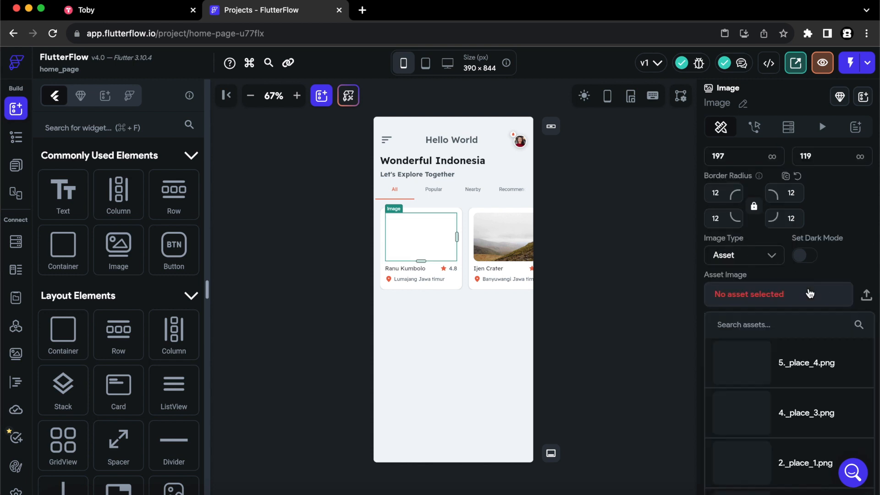
pyautogui.click(775, 377)
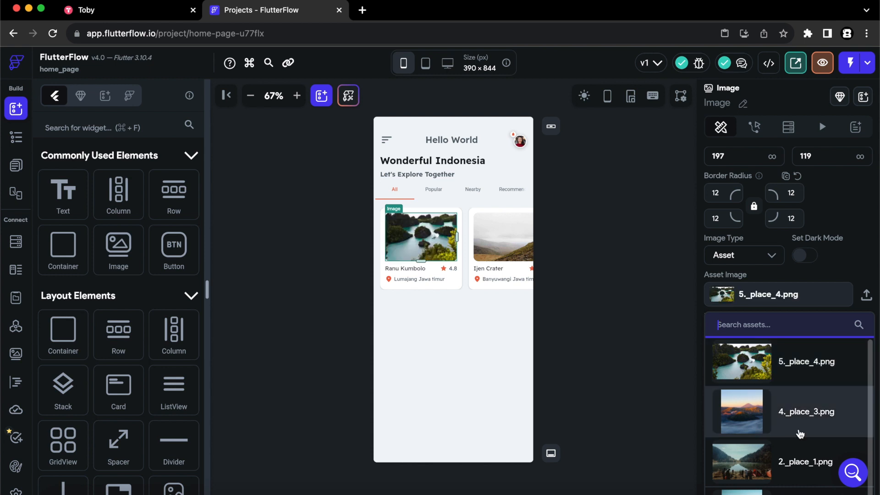
pyautogui.click(753, 461)
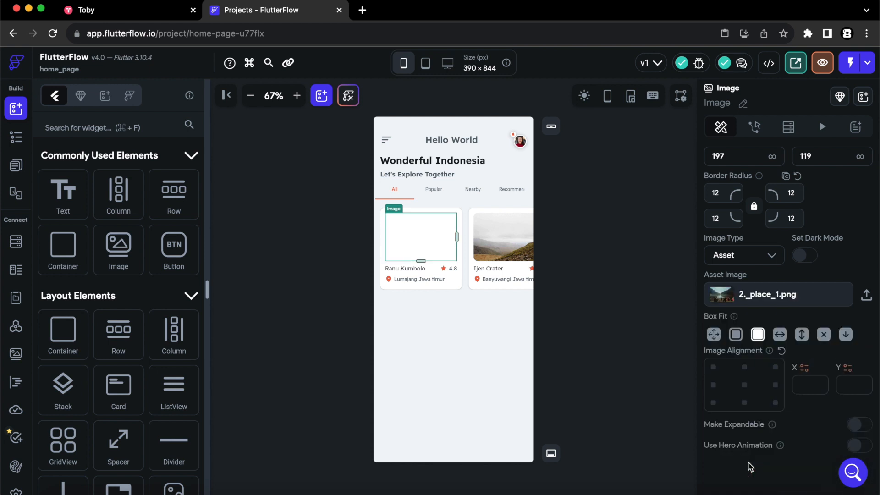
# - Switch the Ijen Crater card's image type to Asset and use 3._place_2.png as its picture
pyautogui.click(495, 242)
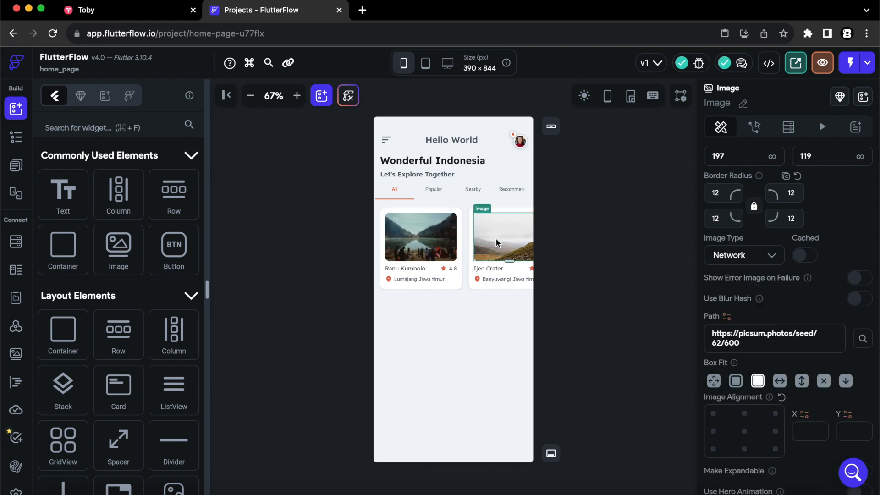
pyautogui.click(734, 254)
pyautogui.click(726, 286)
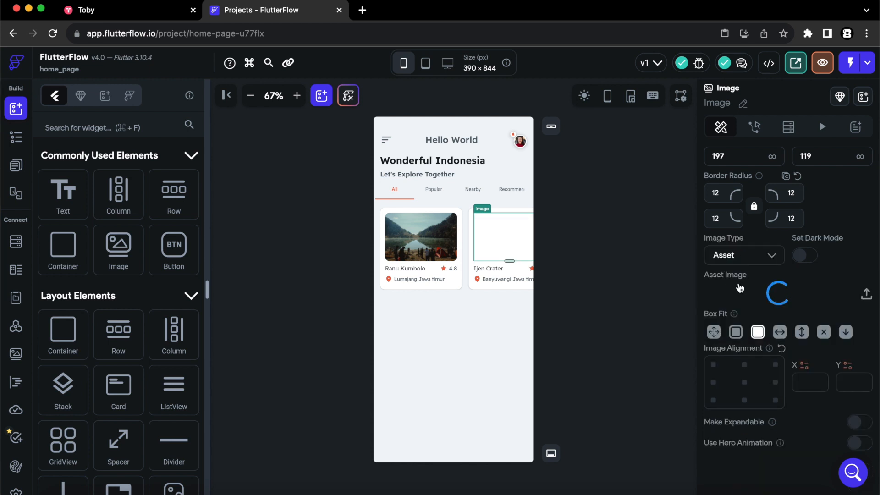
pyautogui.click(757, 294)
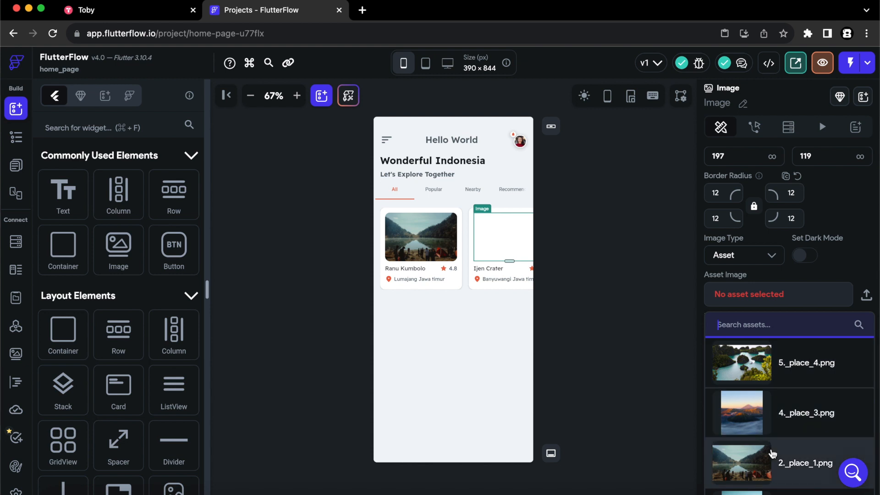
pyautogui.scroll(-1, 772, 454)
pyautogui.write('3')
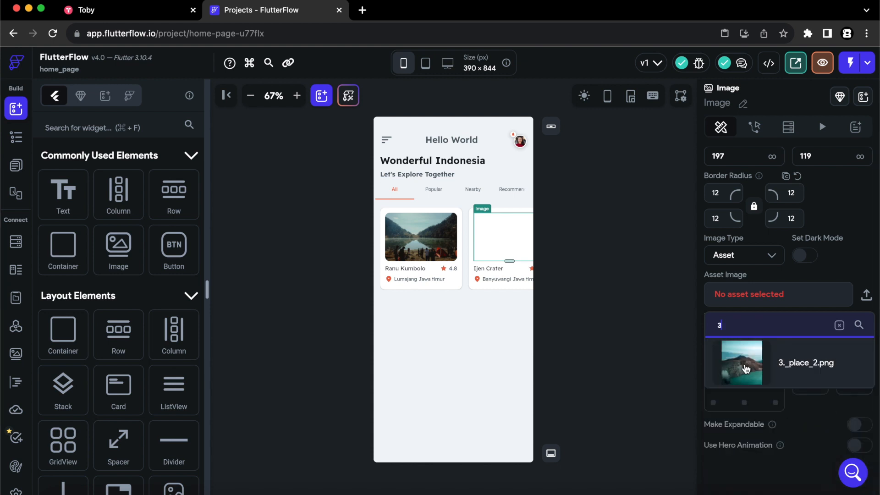
pyautogui.click(744, 365)
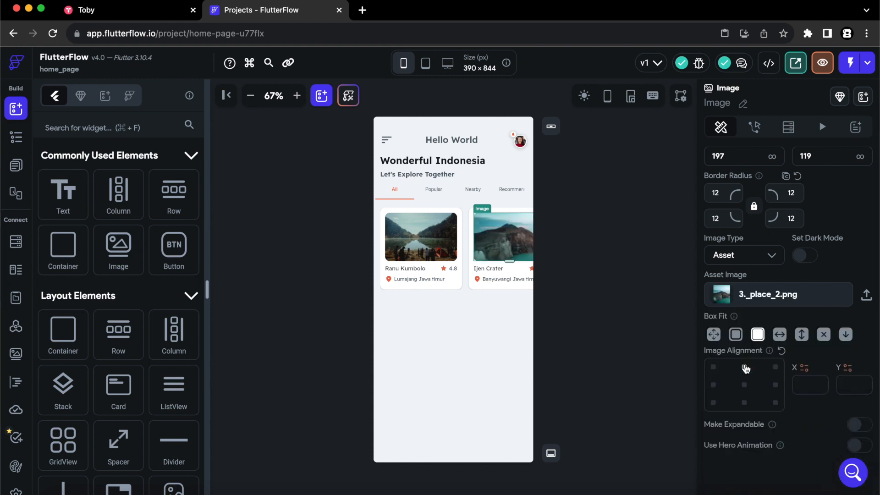
pyautogui.click(596, 315)
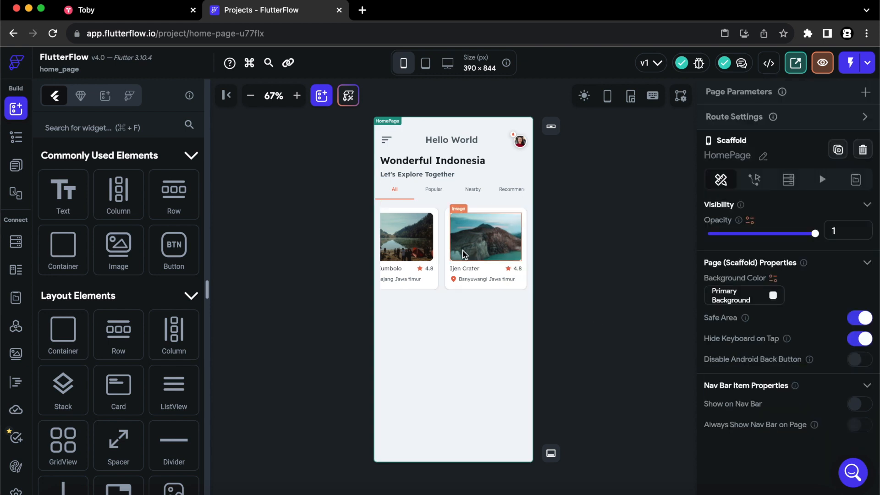
pyautogui.hscroll(-2, 461, 251)
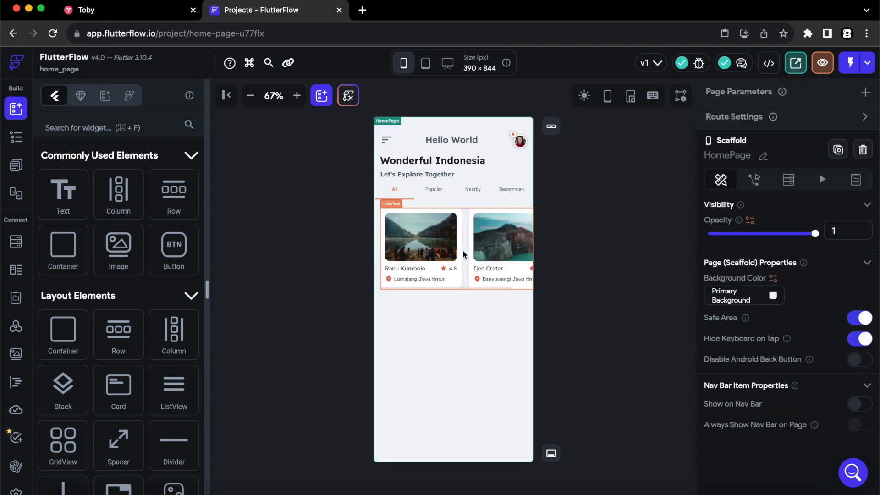
pyautogui.click(633, 275)
pyautogui.click(613, 280)
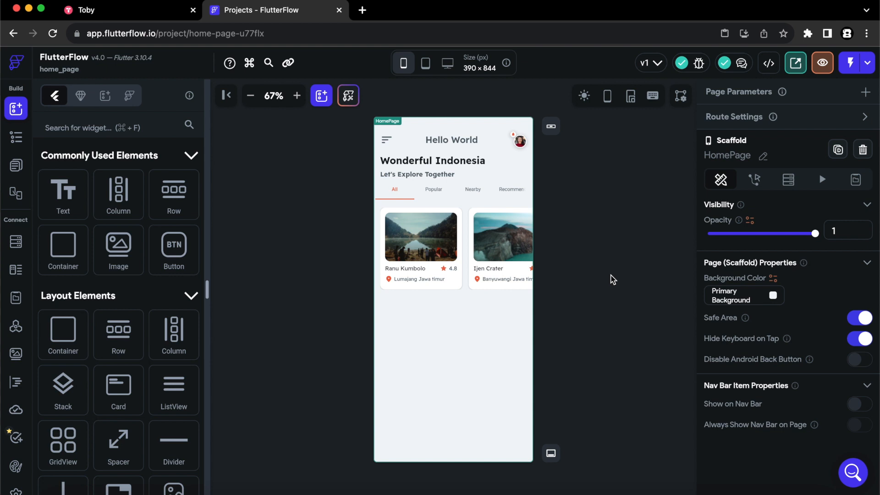
# - Add a Row below the place cards with 16 padding on all sides except the bottom and space-between main axis alignment
pyautogui.moveTo(168, 194); pyautogui.dragTo(423, 339)
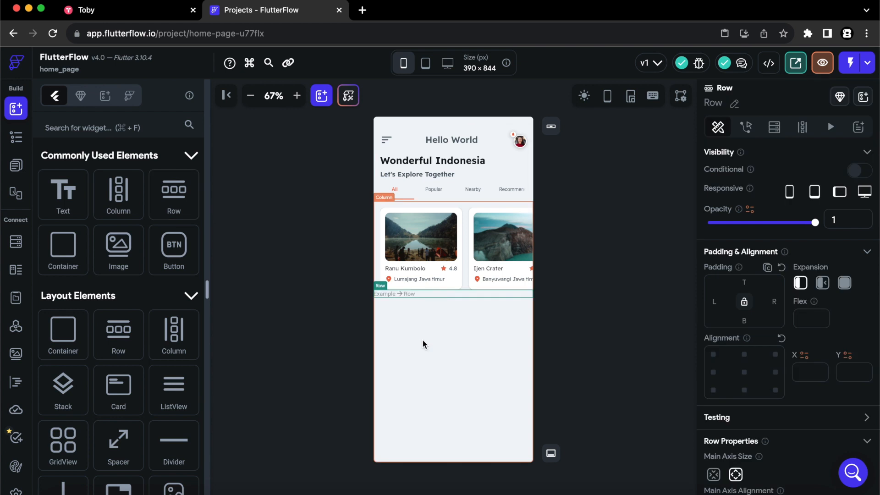
pyautogui.click(455, 285)
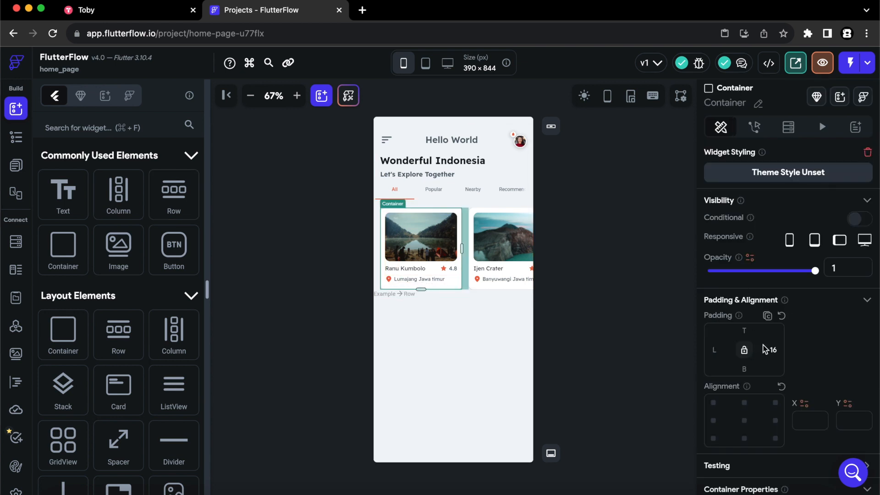
pyautogui.click(474, 296)
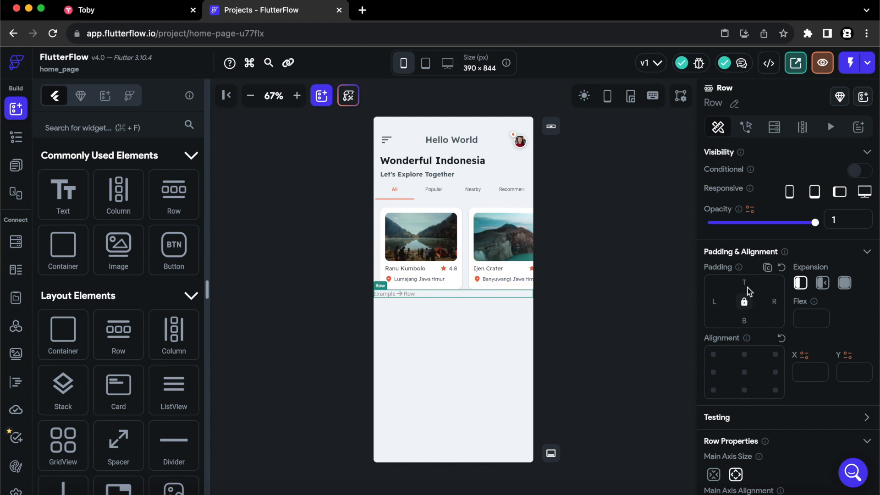
pyautogui.click(745, 282)
pyautogui.write('16')
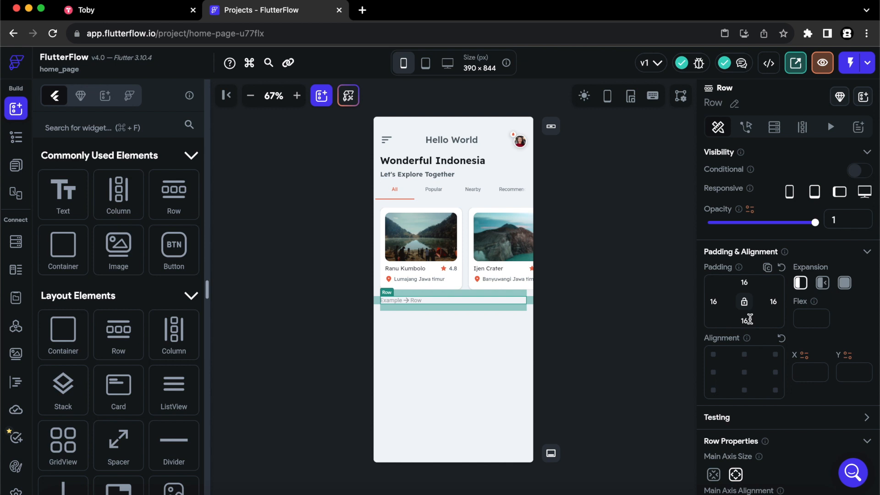
pyautogui.write('8')
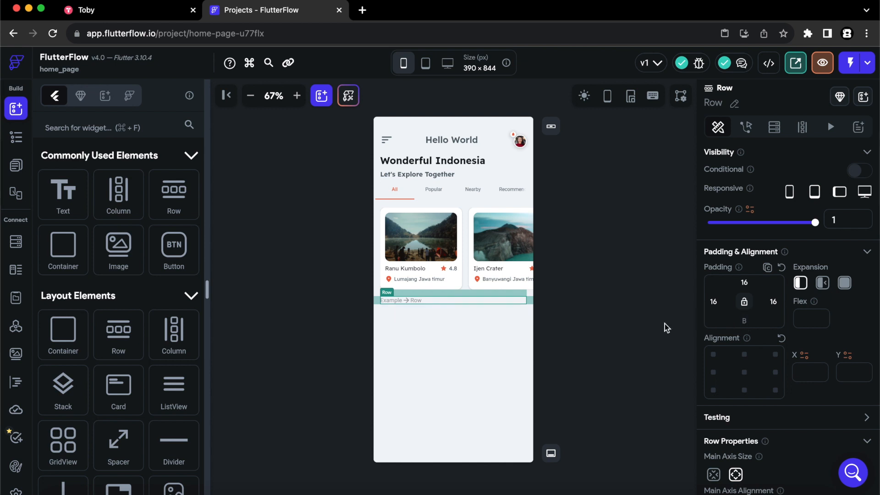
pyautogui.scroll(-5, 815, 390)
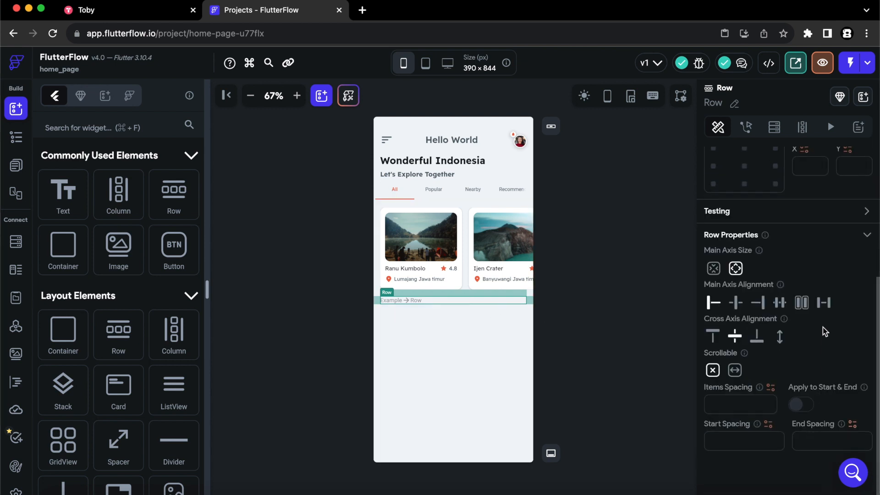
pyautogui.click(823, 303)
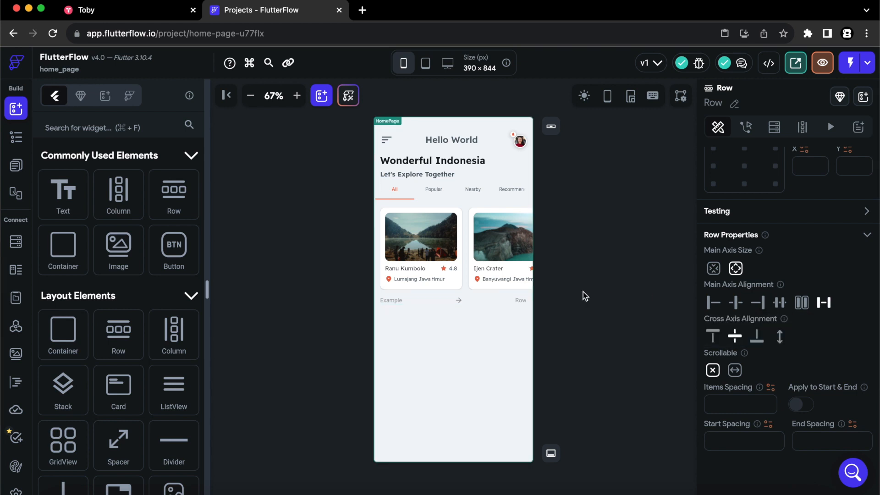
# - Place two Text widgets in the new row and set the first one's text to "Top Place"
pyautogui.moveTo(88, 201); pyautogui.dragTo(397, 306)
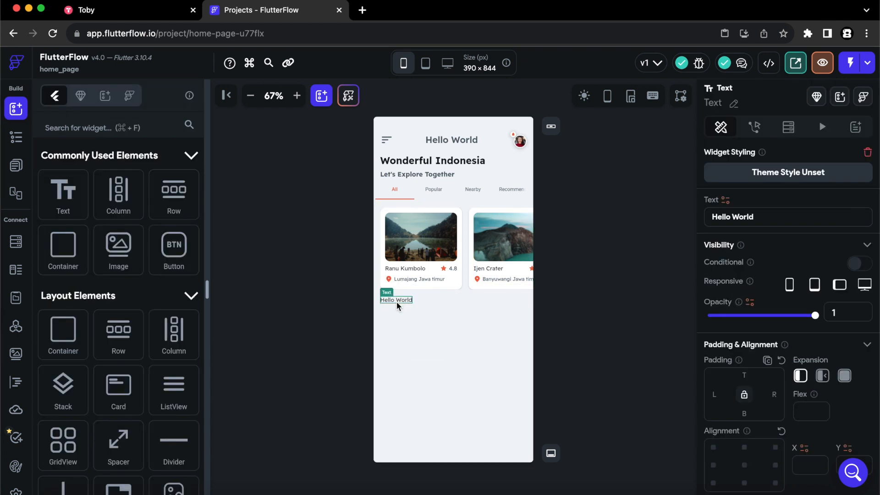
pyautogui.press('super+d')
pyautogui.click(761, 216)
pyautogui.press('super+a')
pyautogui.write('Top Place')
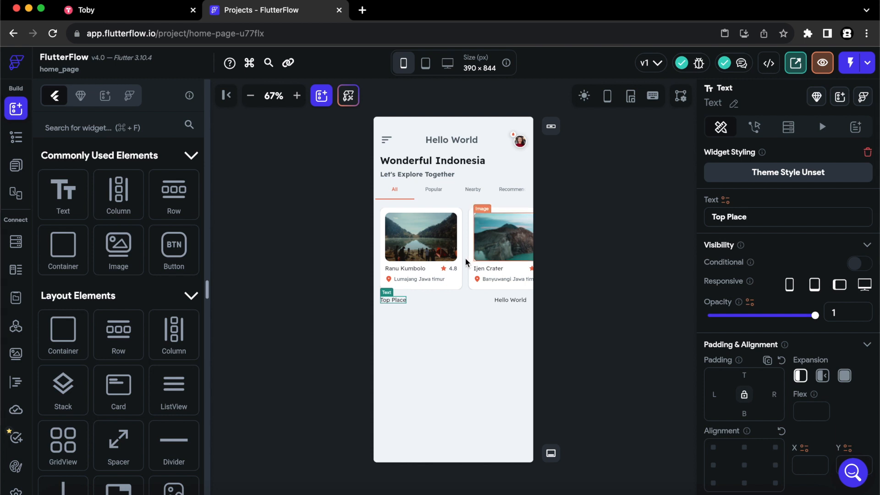
# - Change the row's second text, still reading "Hello World", to "View All"
pyautogui.click(505, 300)
pyautogui.click(758, 213)
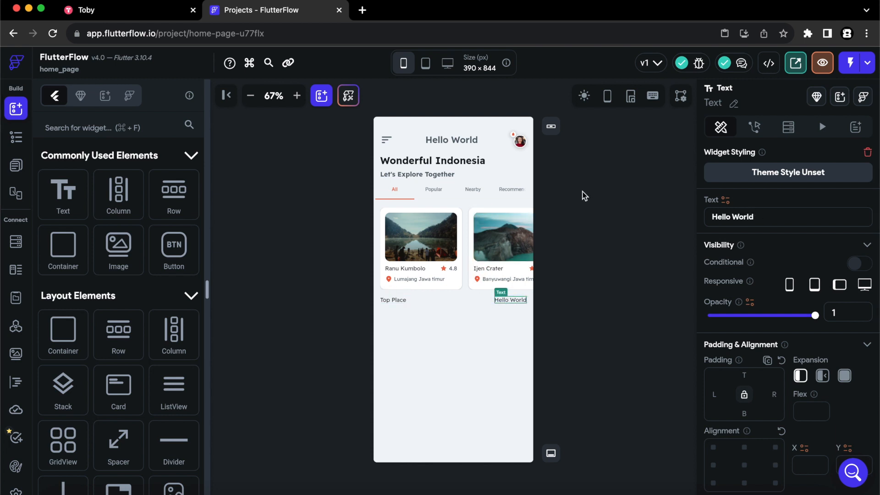
pyautogui.press('super+a')
pyautogui.write('View All')
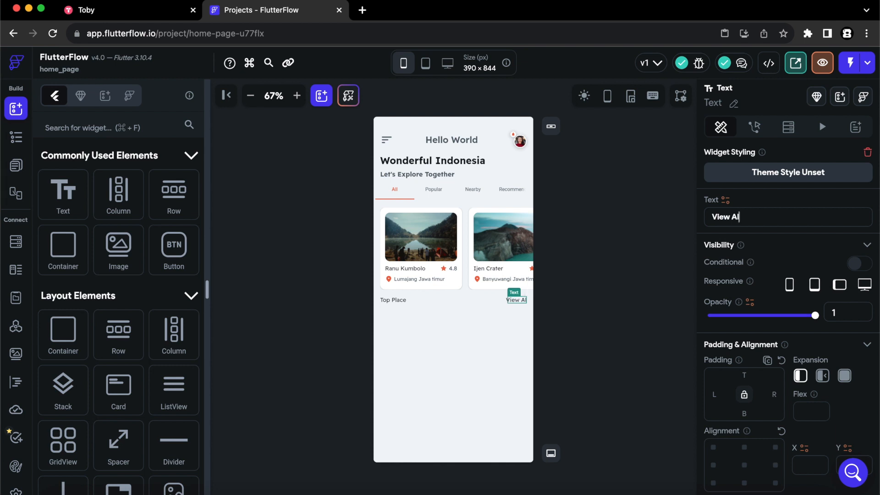
# - Correct the row's first text to read "Top Places"
pyautogui.click(396, 302)
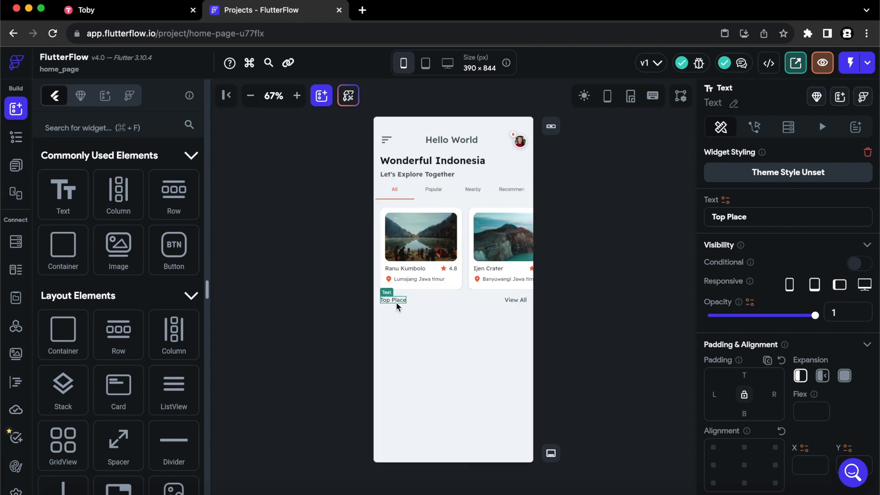
pyautogui.click(780, 216)
pyautogui.click(638, 298)
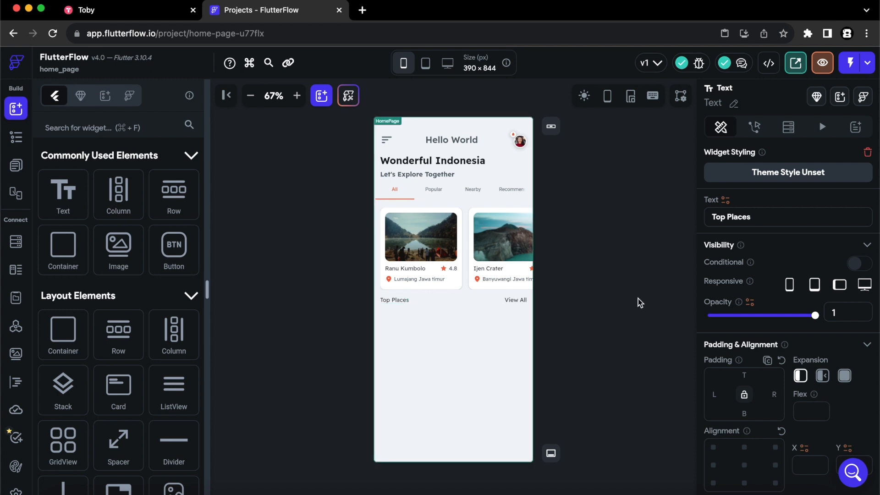
# - Give the "Top Places" heading a font size of 18 and a font weight of 600 - Semi Bold
pyautogui.click(397, 300)
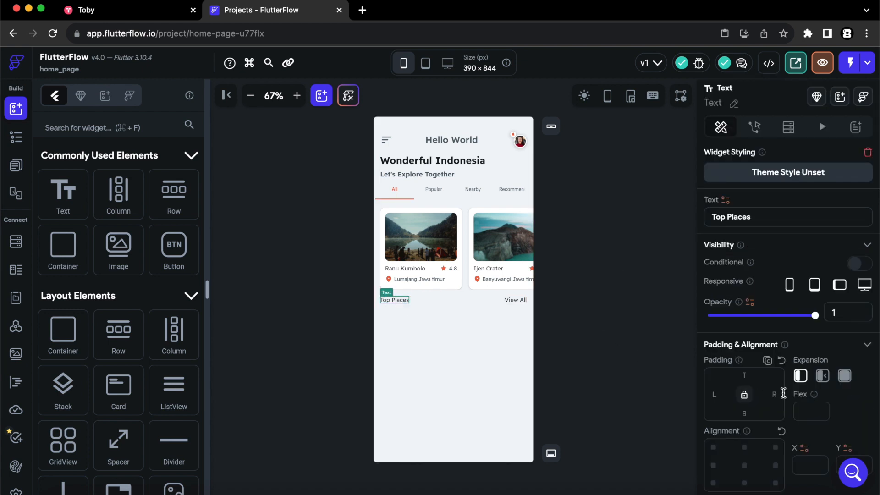
pyautogui.scroll(-5, 784, 395)
pyautogui.scroll(-4, 784, 397)
pyautogui.click(726, 294)
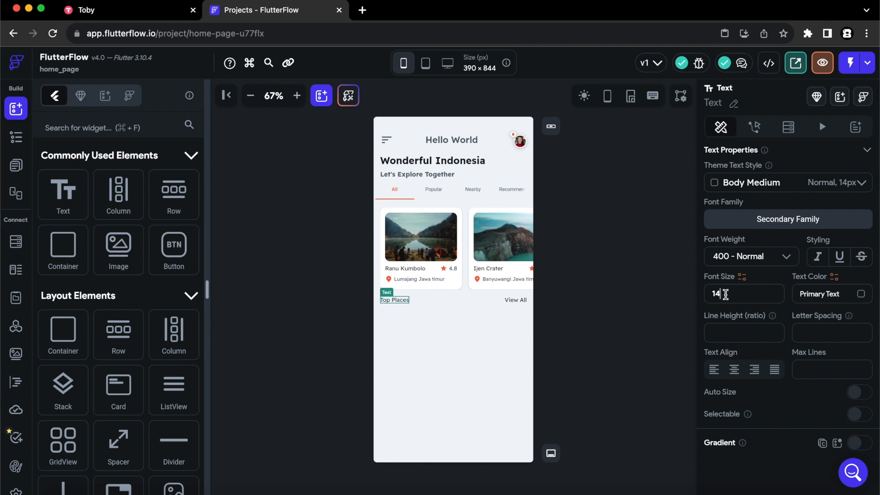
pyautogui.press('BackSpace')
pyautogui.press('BackSpace')
pyautogui.write('18')
pyautogui.click(749, 256)
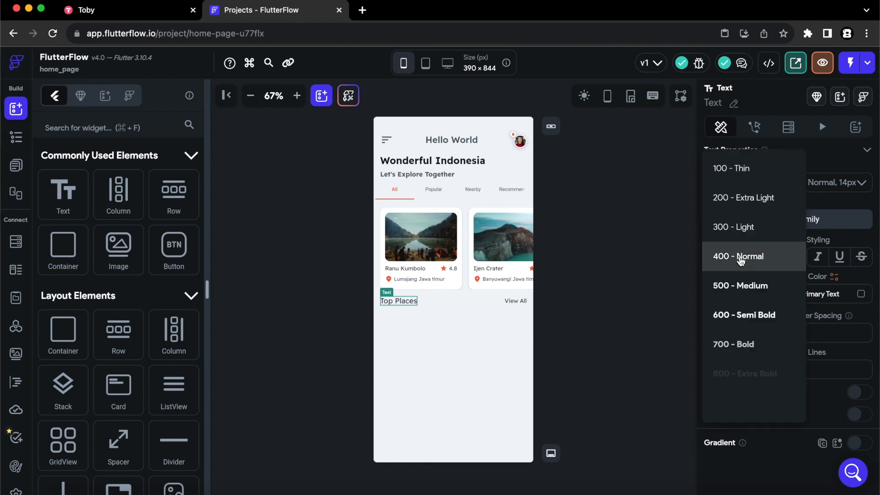
pyautogui.click(731, 315)
# - Set the "View All" text's font size to 16
pyautogui.click(514, 302)
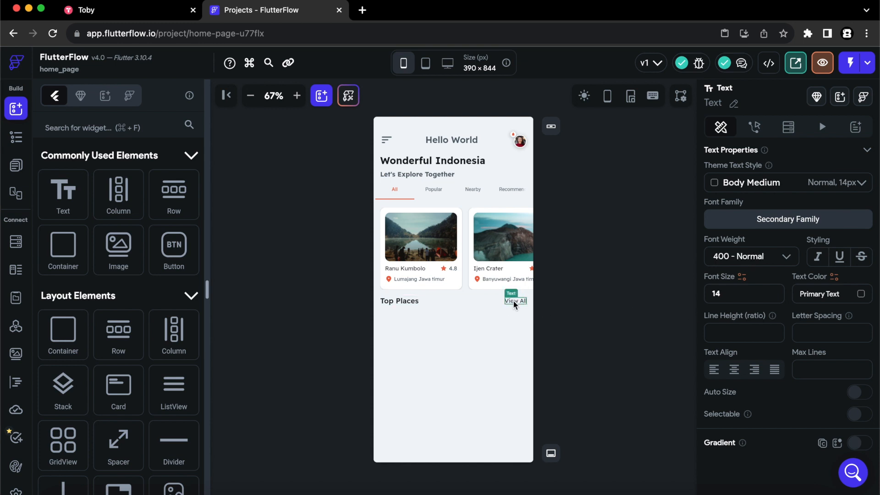
pyautogui.doubleClick(743, 291)
pyautogui.write('16')
pyautogui.click(620, 313)
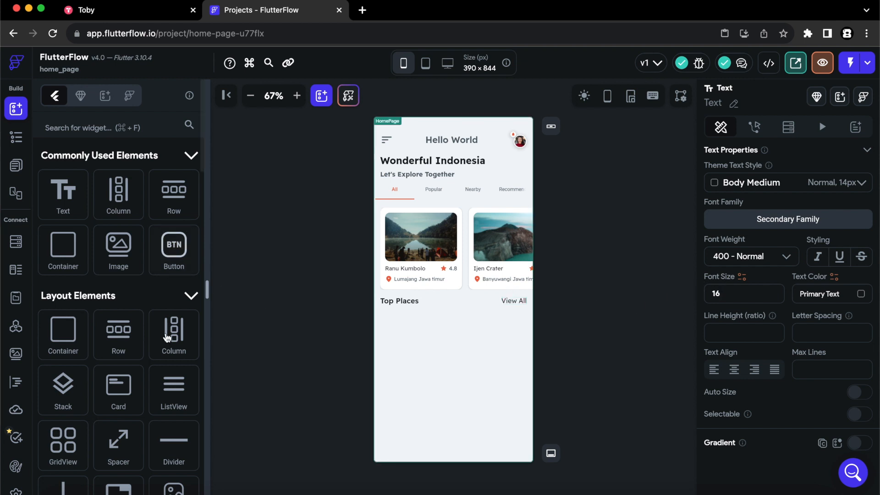
# - Add a ListView below the "Top Places" row with a padding of 16 on all sides
pyautogui.moveTo(174, 388); pyautogui.dragTo(453, 403)
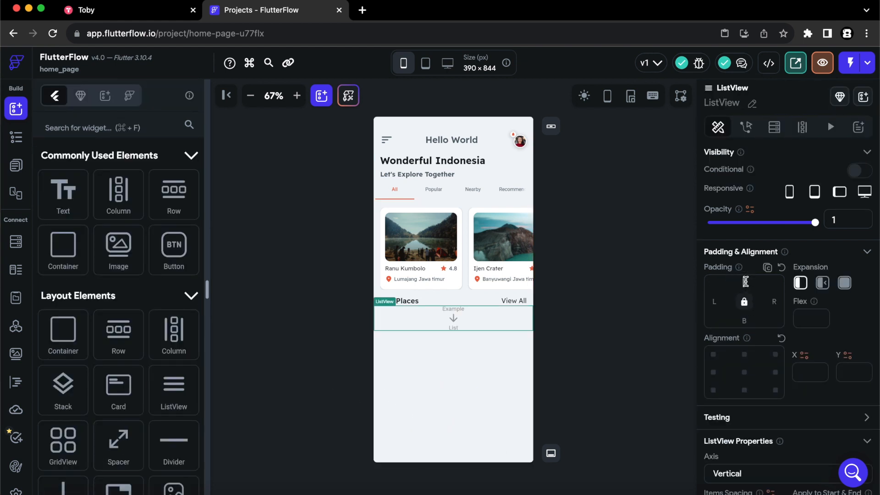
pyautogui.click(745, 282)
pyautogui.write('16')
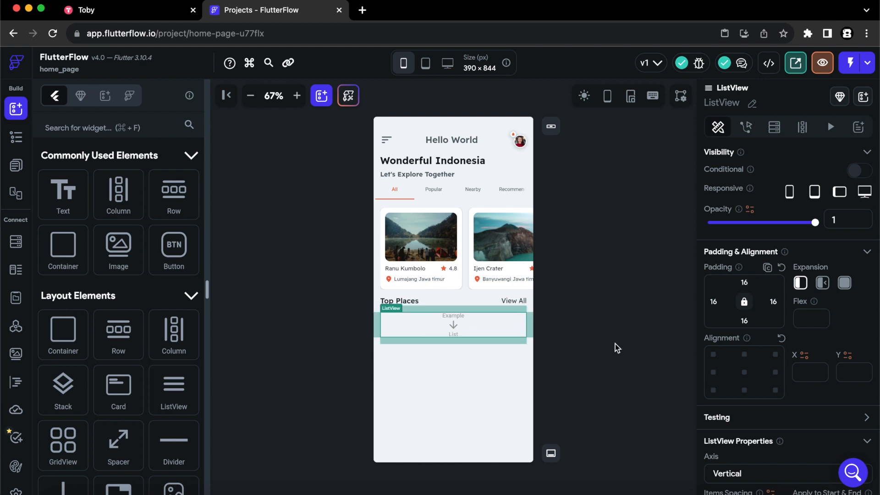
pyautogui.click(615, 344)
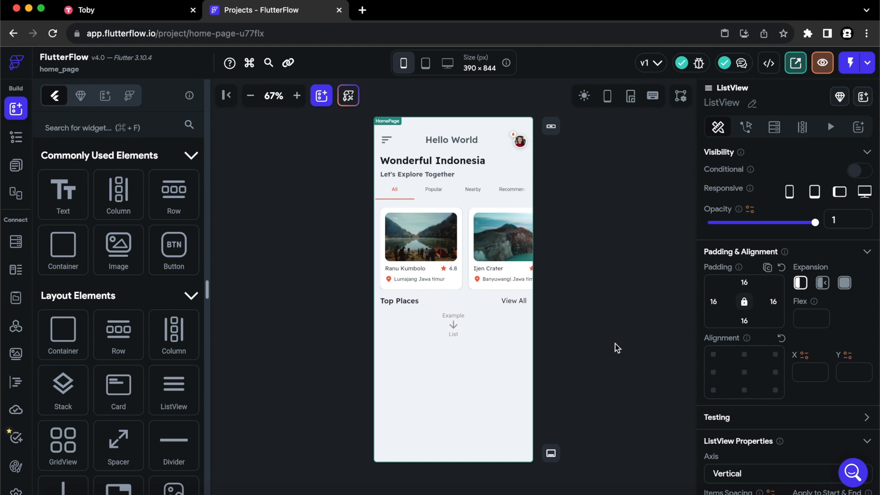
# - Insert a Container into the new ListView with an infinite width and a height of 116 px
pyautogui.moveTo(64, 253); pyautogui.dragTo(452, 328)
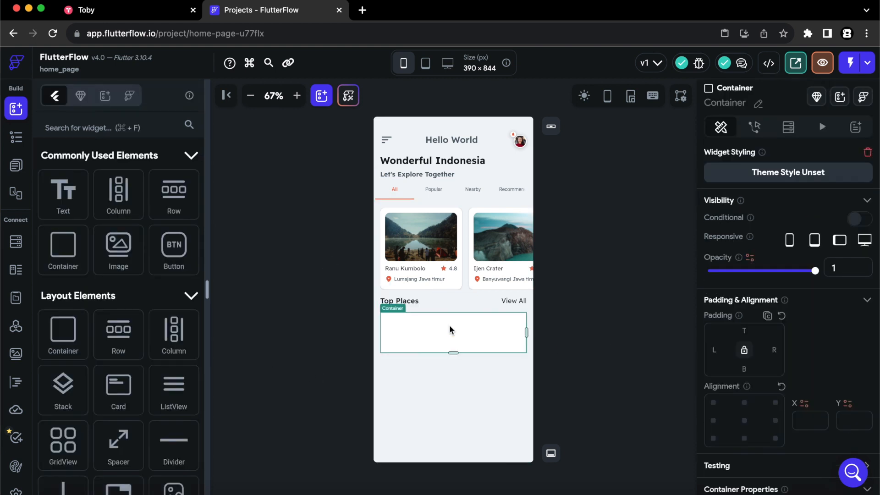
pyautogui.scroll(-3, 779, 387)
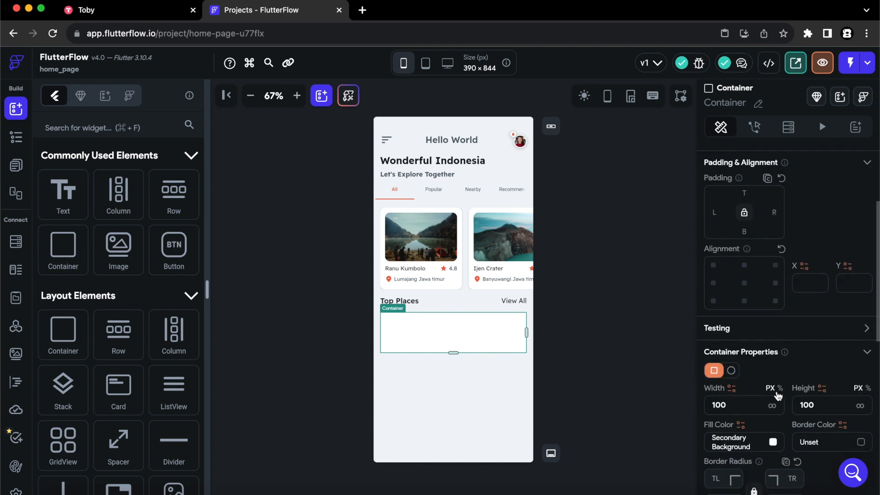
pyautogui.click(772, 406)
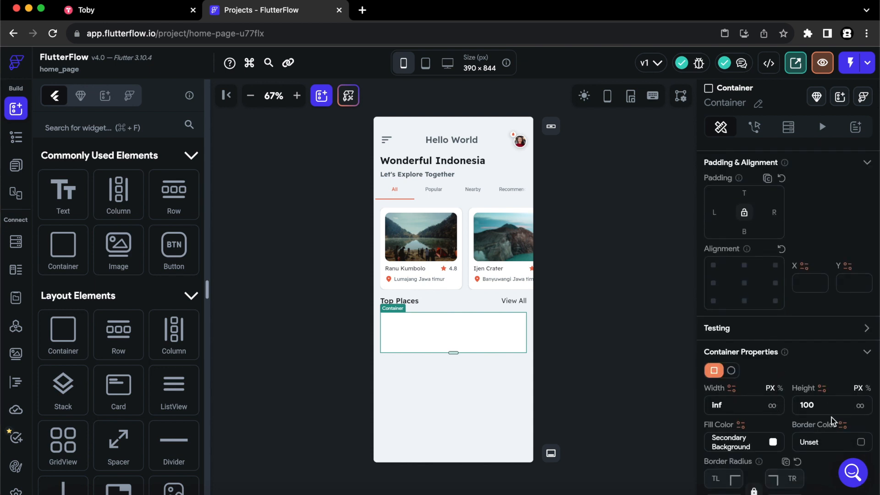
pyautogui.moveTo(833, 406); pyautogui.dragTo(789, 410)
pyautogui.write('116')
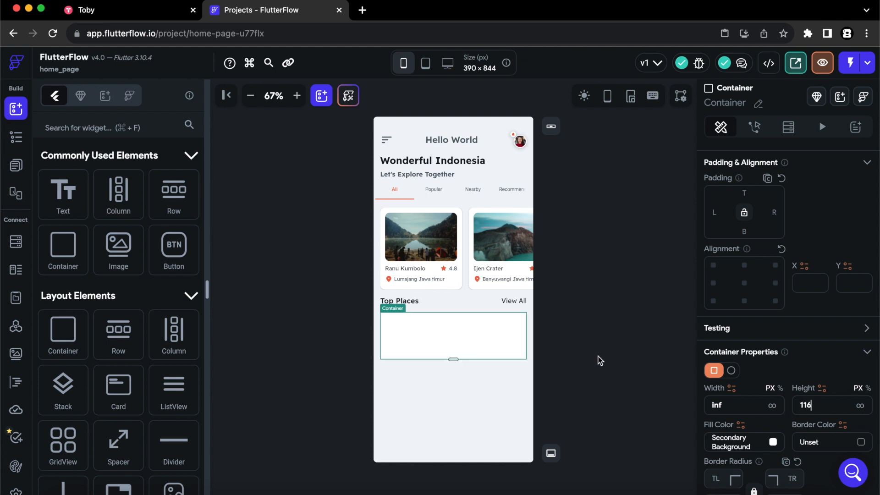
# - Round all four corners of the new Container with a border radius of 12
pyautogui.scroll(-3, 815, 383)
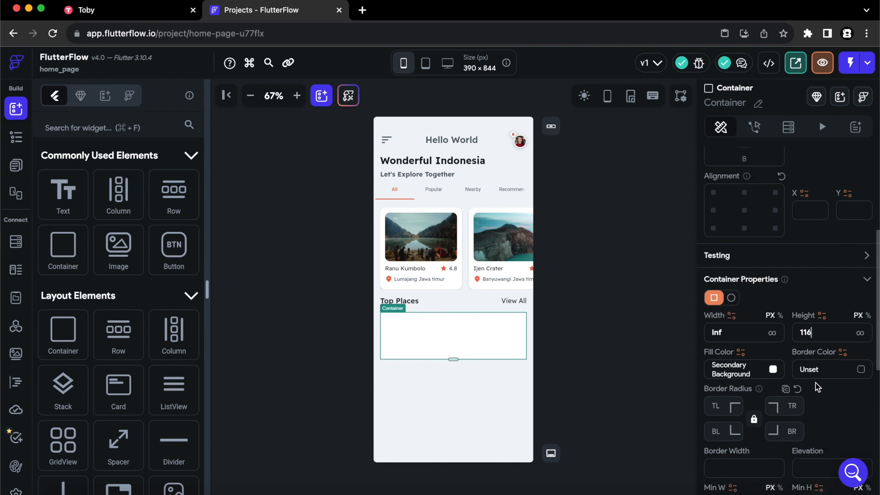
pyautogui.click(716, 333)
pyautogui.write('12')
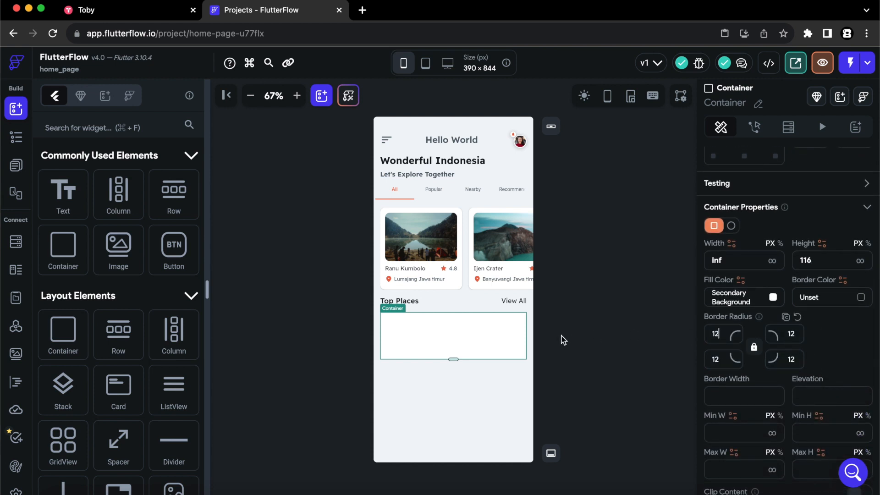
# - Set the elevation of the Container below the "Top Places" row to 1
pyautogui.scroll(-2, 838, 362)
pyautogui.click(813, 304)
pyautogui.write('1')
pyautogui.click(607, 328)
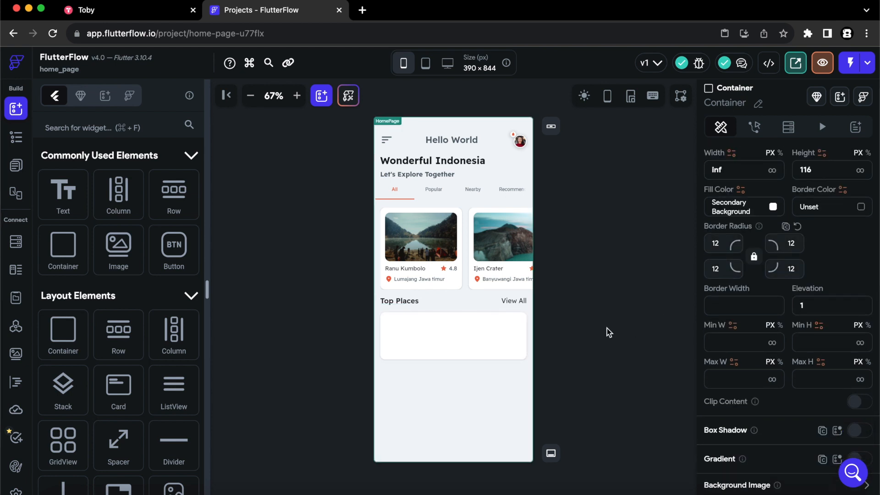
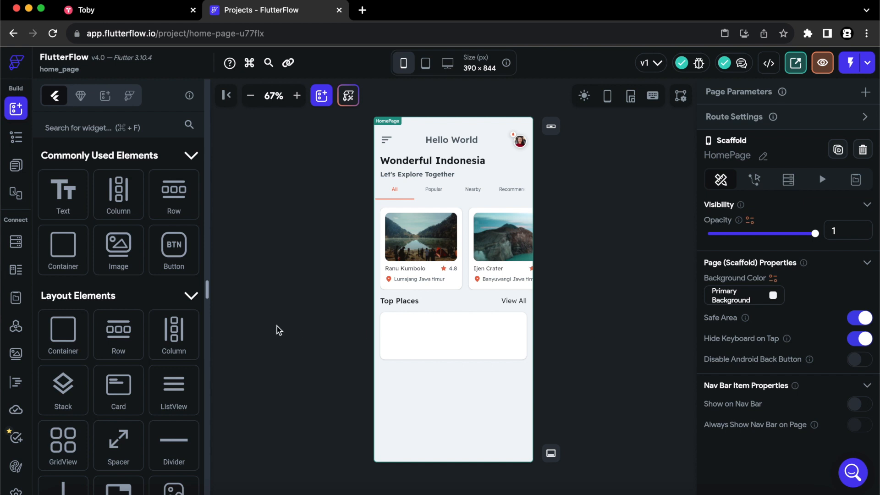
# - Insert a Row into the Top Places Container and place an Image inside it
pyautogui.moveTo(174, 190); pyautogui.dragTo(444, 336)
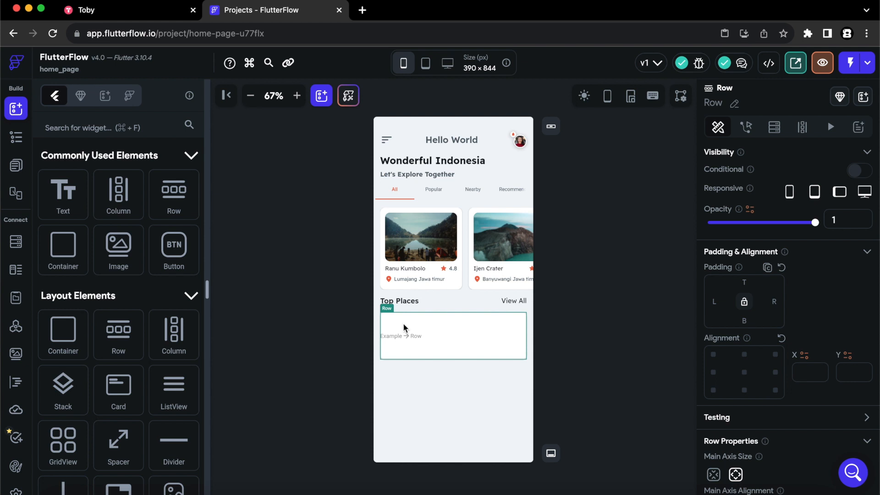
pyautogui.moveTo(123, 256); pyautogui.dragTo(412, 340)
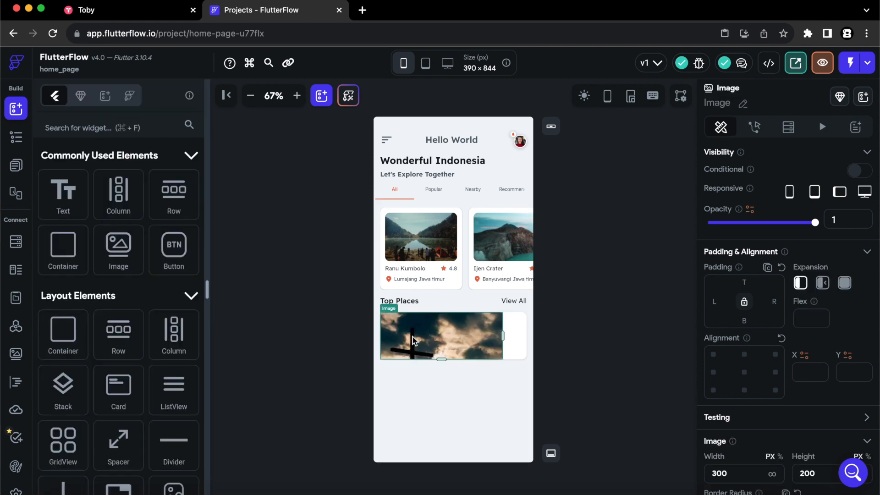
# - Set the new Image's width and height to 100 px each
pyautogui.scroll(-5, 770, 412)
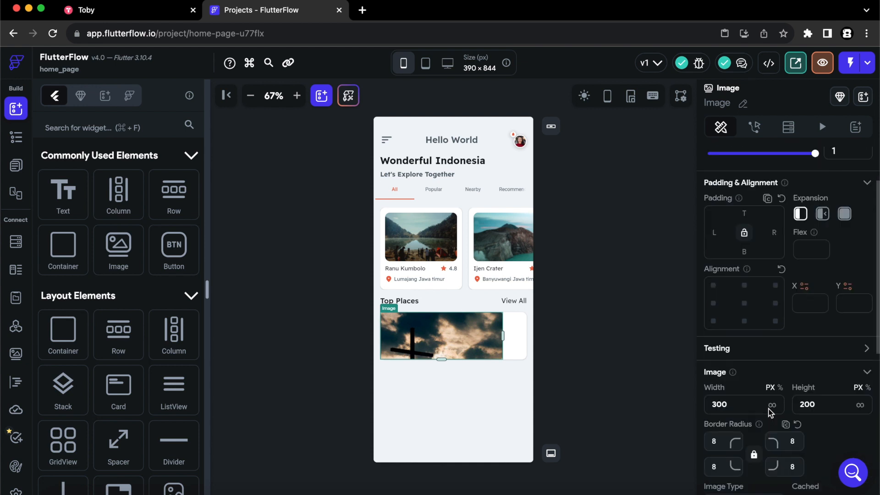
pyautogui.press('super+a')
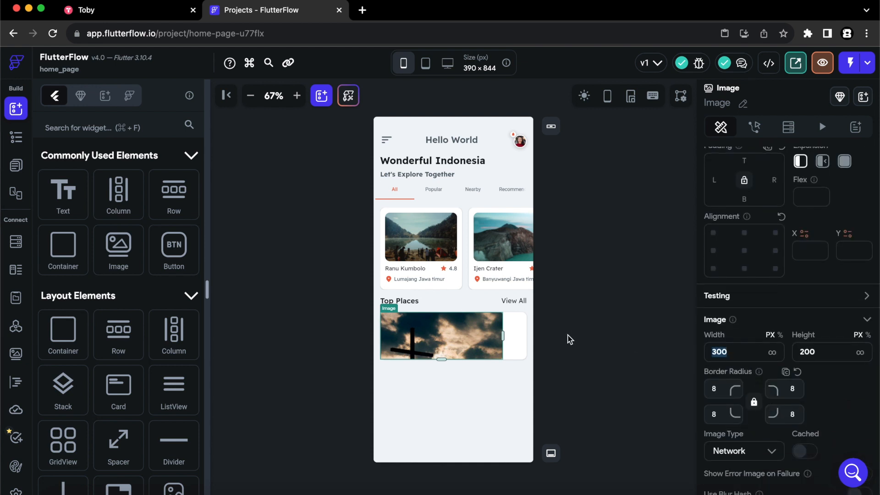
pyautogui.write('100')
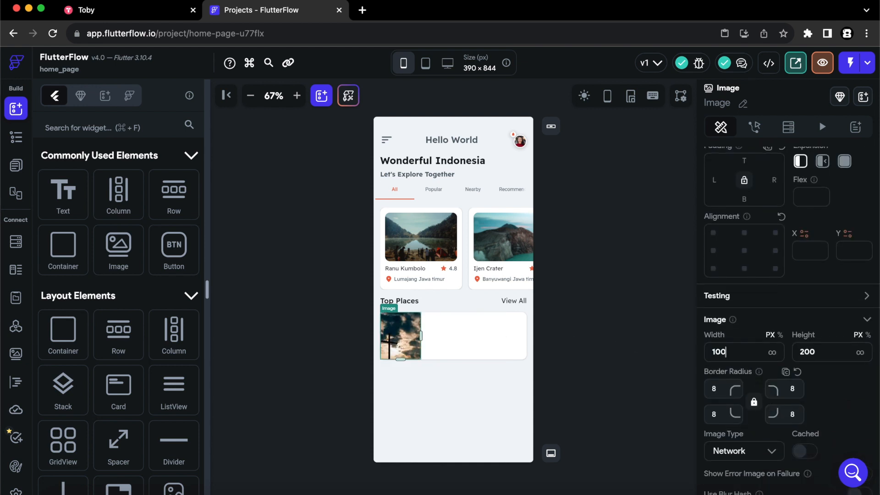
pyautogui.click(835, 348)
pyautogui.press('super+a')
pyautogui.write('100')
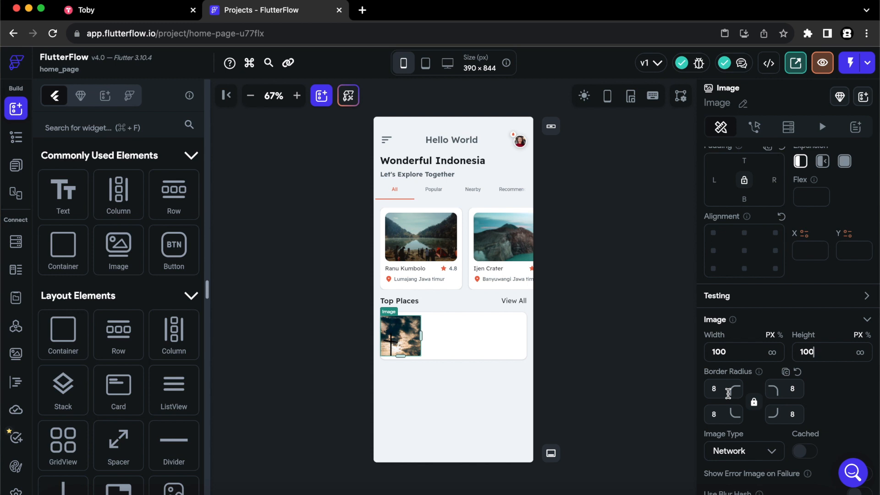
pyautogui.click(595, 381)
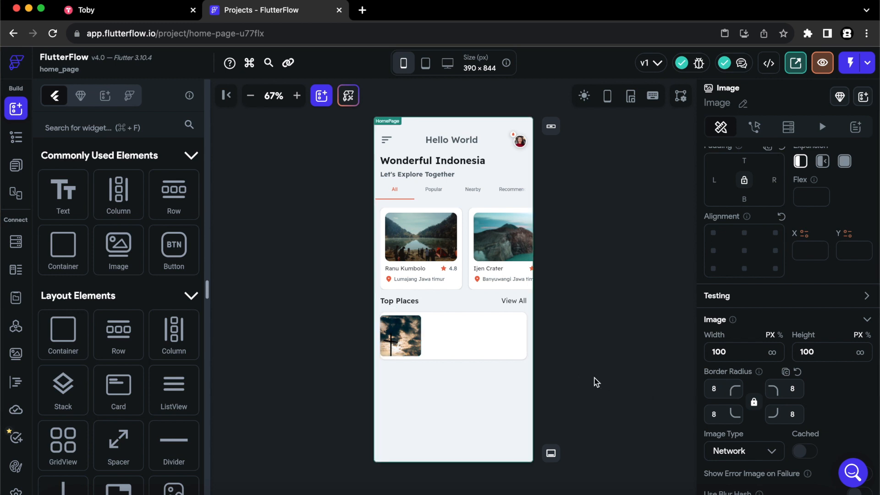
# - Give the Image in the Top Places card a left padding of 8
pyautogui.click(411, 338)
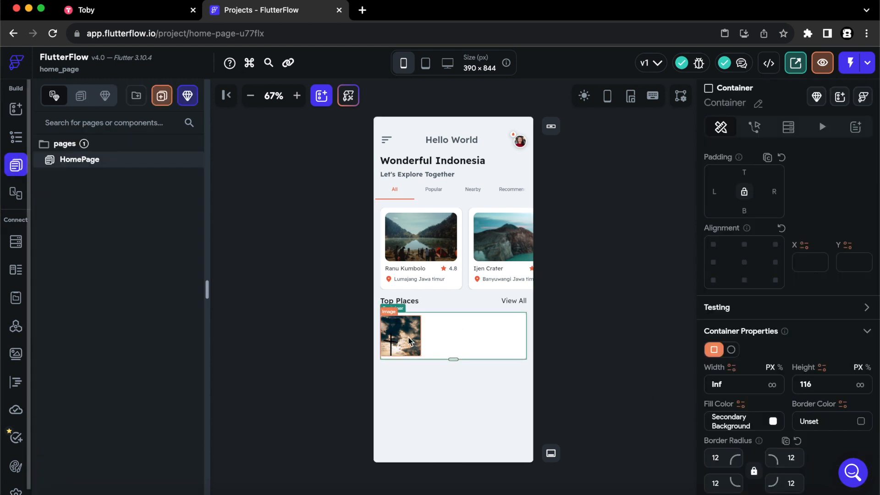
pyautogui.click(409, 340)
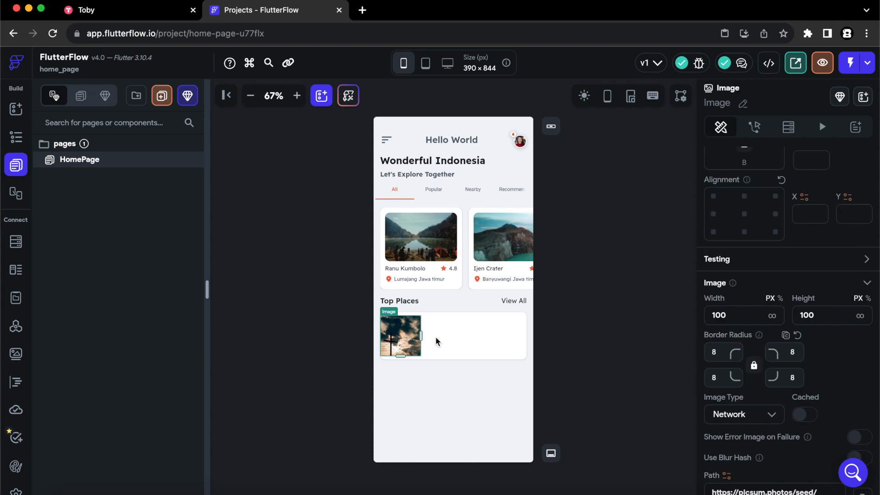
pyautogui.scroll(3, 741, 267)
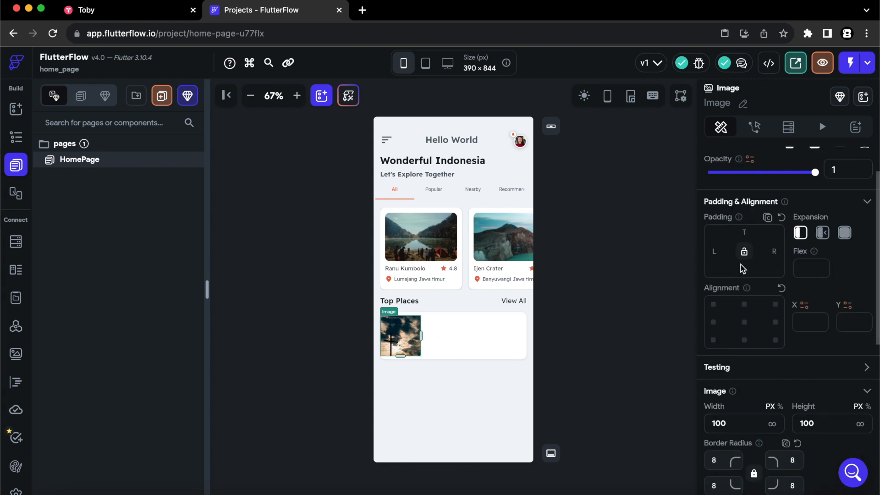
pyautogui.click(716, 255)
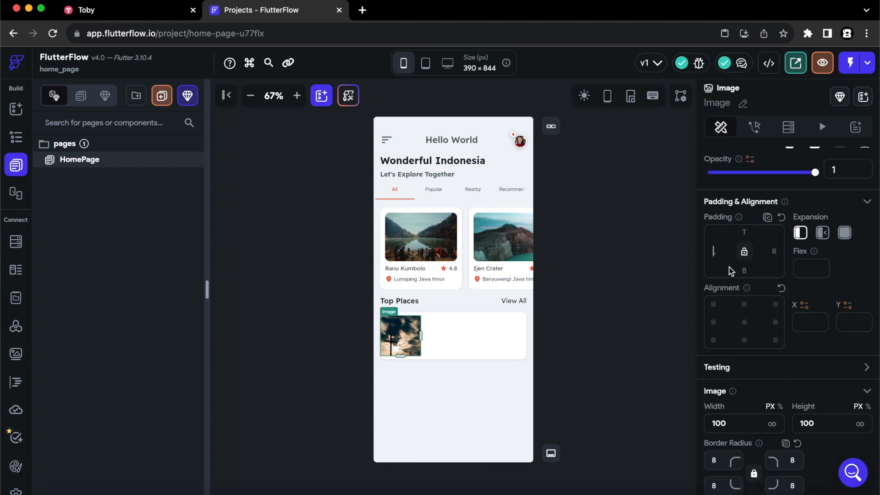
pyautogui.write('8')
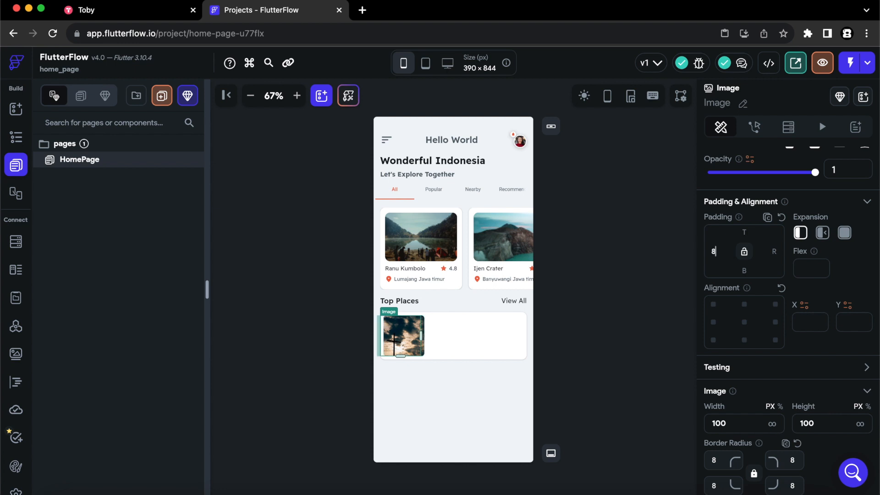
pyautogui.click(589, 324)
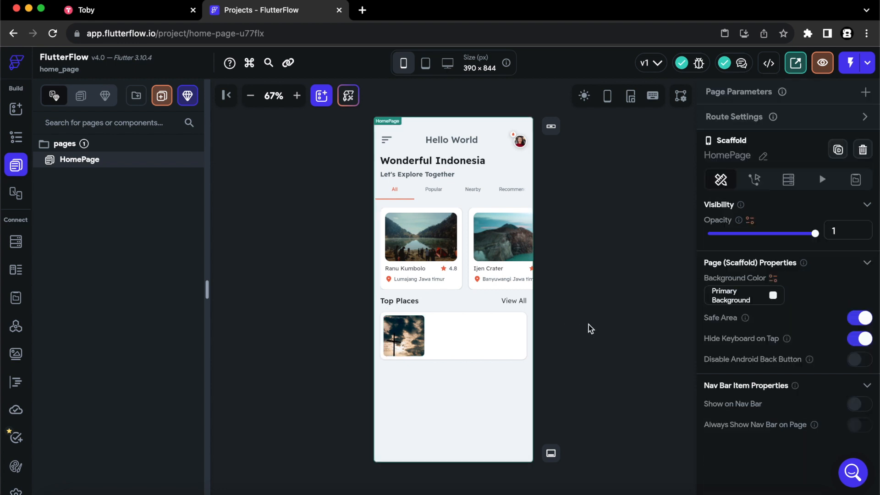
# - Add a Column beside the Image in the card's Row with a padding of 8 on all sides
pyautogui.click(16, 114)
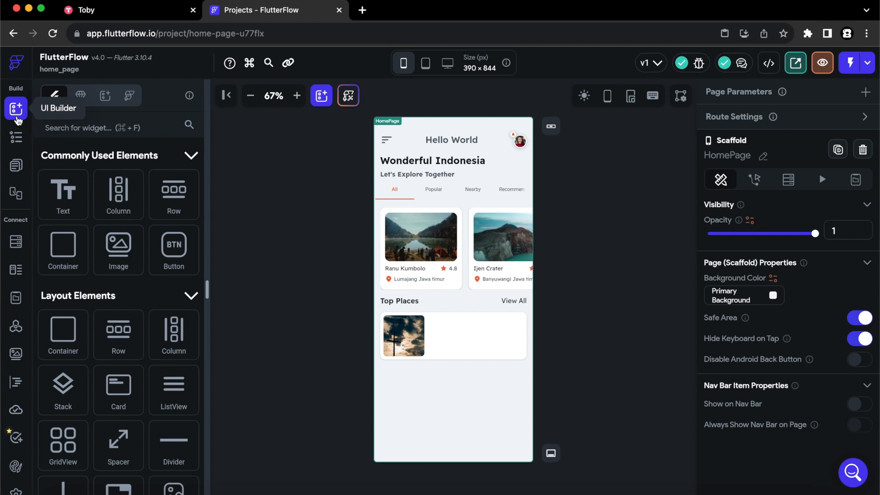
pyautogui.moveTo(118, 197); pyautogui.dragTo(446, 331)
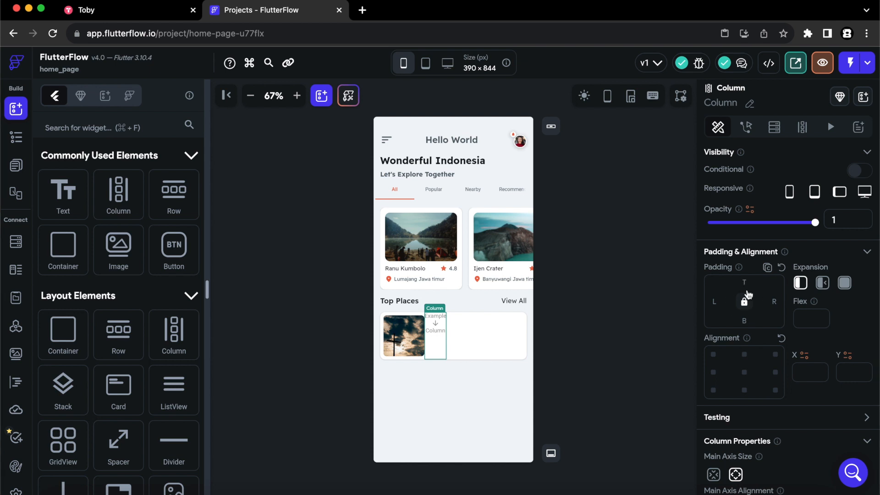
pyautogui.click(746, 283)
pyautogui.write('8')
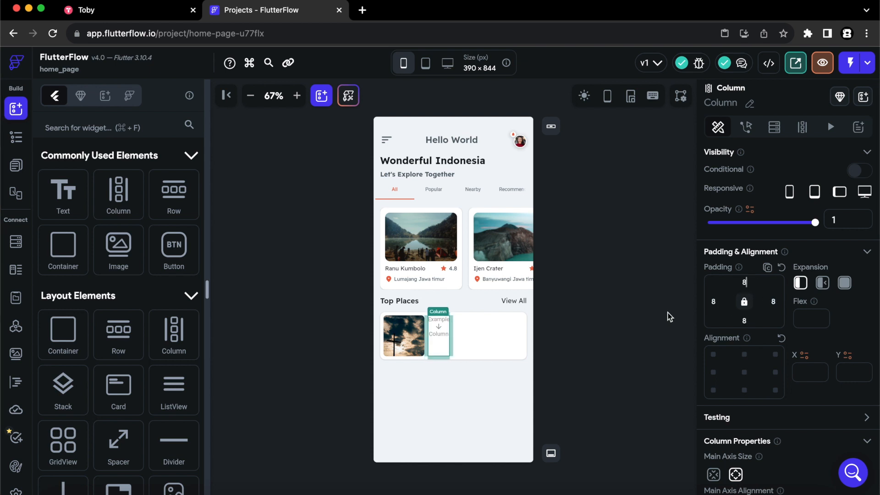
# - Insert a Text widget into the card's Column with the text "Mount Bromo"
pyautogui.moveTo(73, 216); pyautogui.dragTo(444, 338)
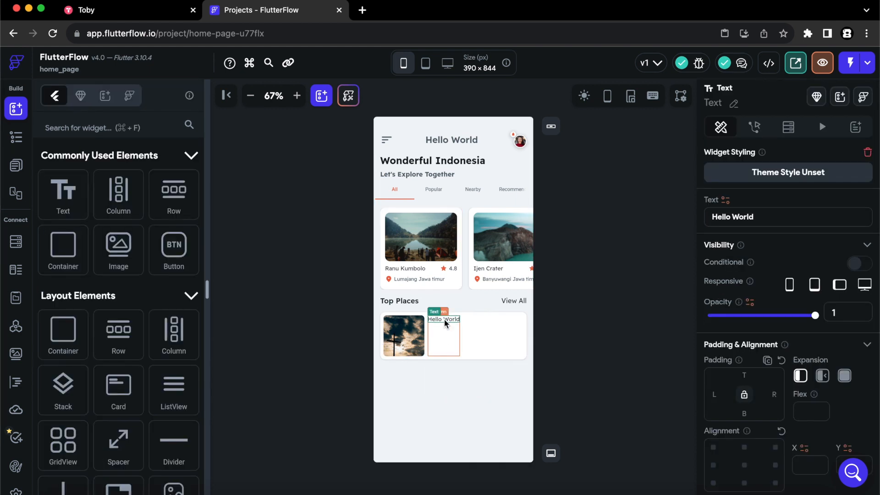
pyautogui.click(766, 217)
pyautogui.write('Mount Bromo')
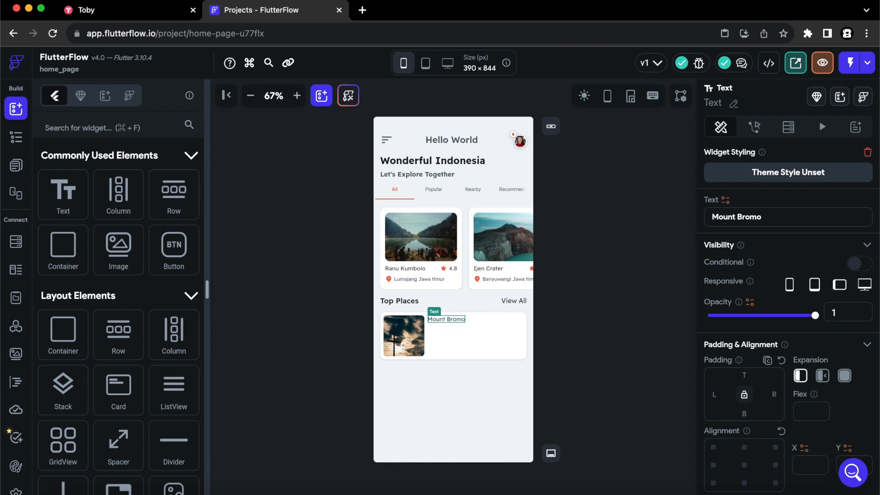
# - Style the "Mount Bromo" text with font size 18 and weight 600 - Semi Bold
pyautogui.scroll(-5, 710, 353)
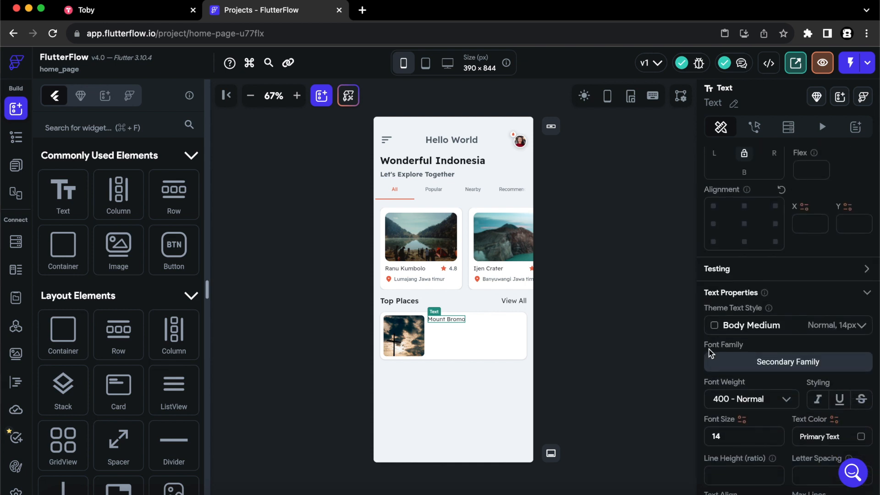
pyautogui.moveTo(737, 436); pyautogui.dragTo(542, 435)
pyautogui.write('18')
pyautogui.click(727, 399)
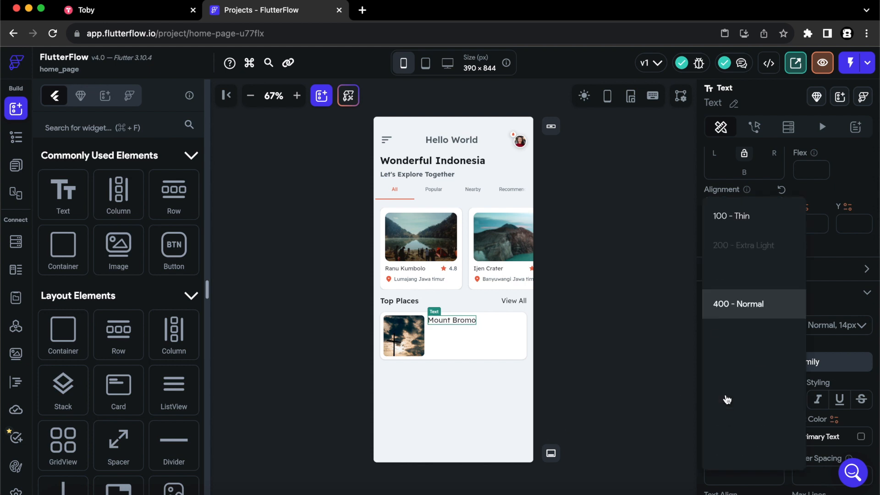
pyautogui.click(747, 365)
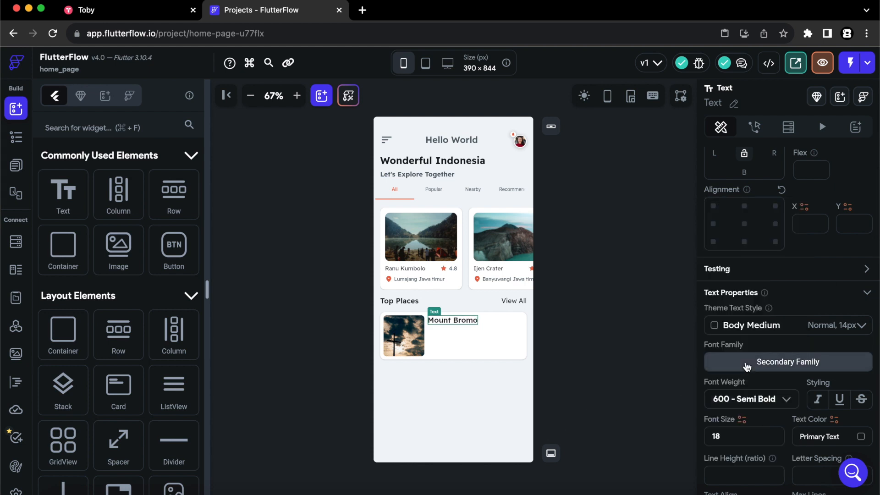
# - Add a Row below the "Mount Bromo" text and space the Column's children evenly along its main axis
pyautogui.moveTo(174, 191); pyautogui.dragTo(455, 349)
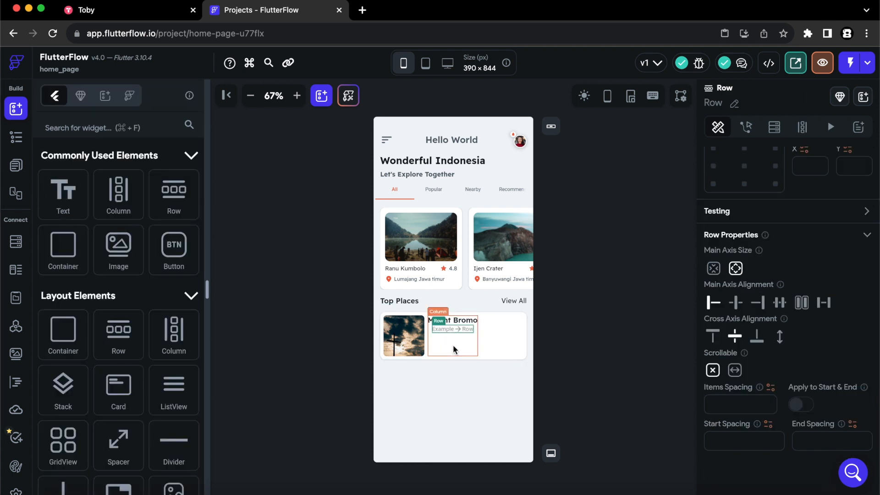
pyautogui.click(453, 349)
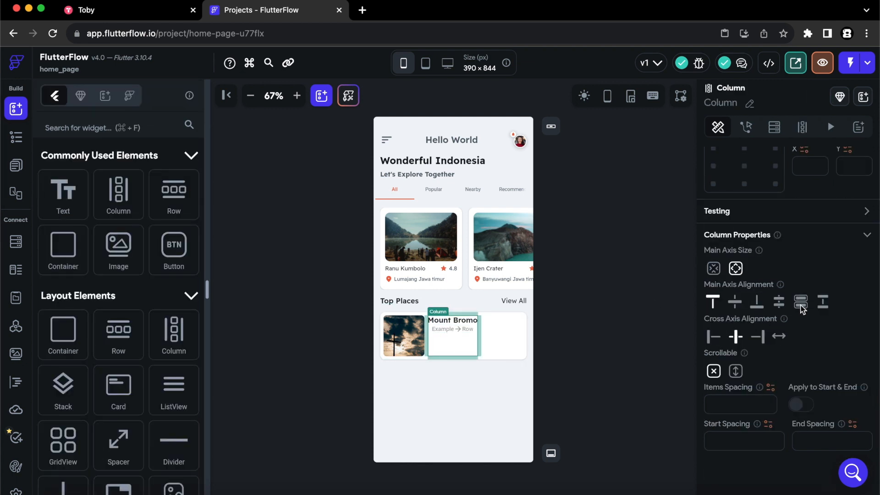
pyautogui.click(780, 303)
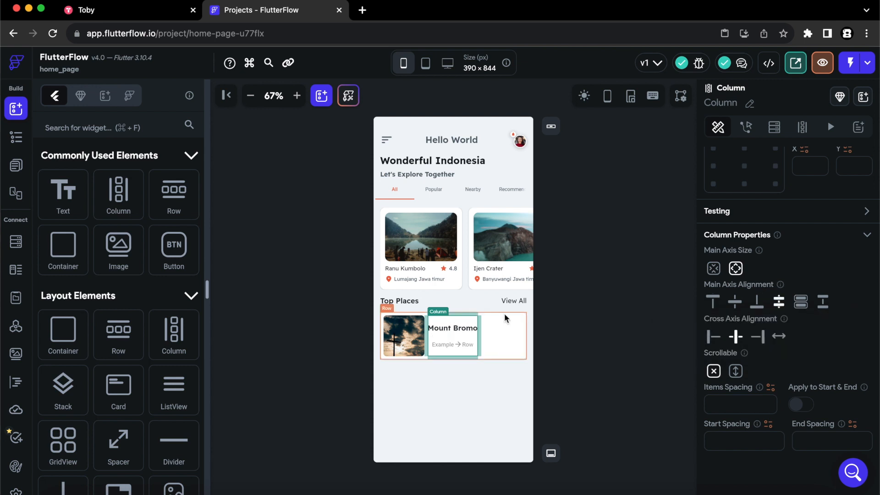
# - Insert an Icon widget into the empty Row below "Mount Bromo"
pyautogui.click(443, 344)
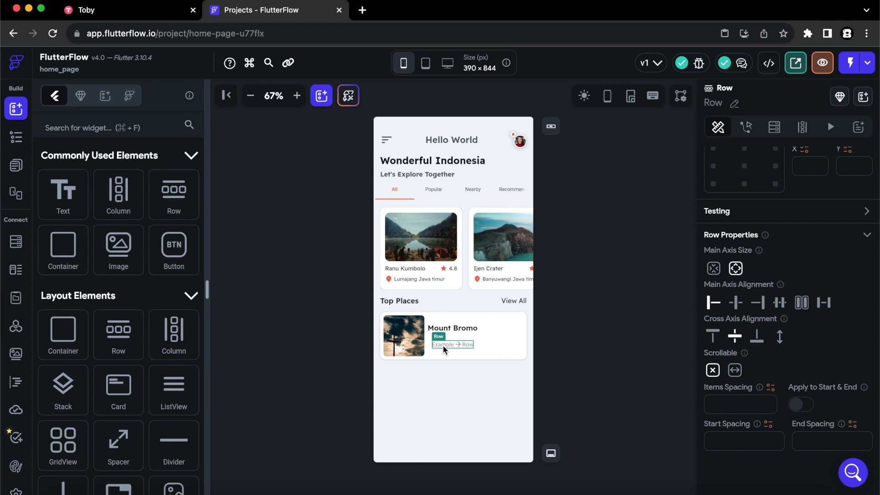
pyautogui.click(119, 129)
pyautogui.write('ico')
pyautogui.moveTo(76, 207); pyautogui.dragTo(354, 334)
pyautogui.moveTo(455, 347); pyautogui.dragTo(455, 343)
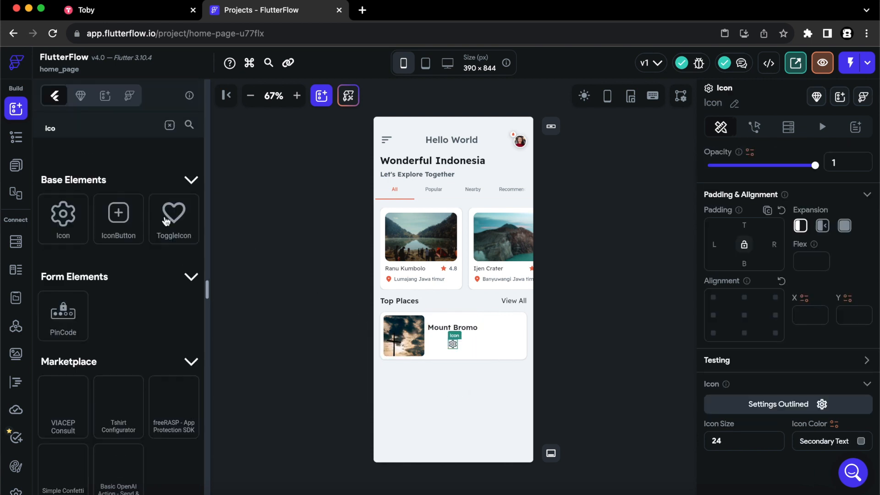
# - Add a Text widget after the settings icon and set the Column's cross axis alignment to Start
pyautogui.doubleClick(78, 130)
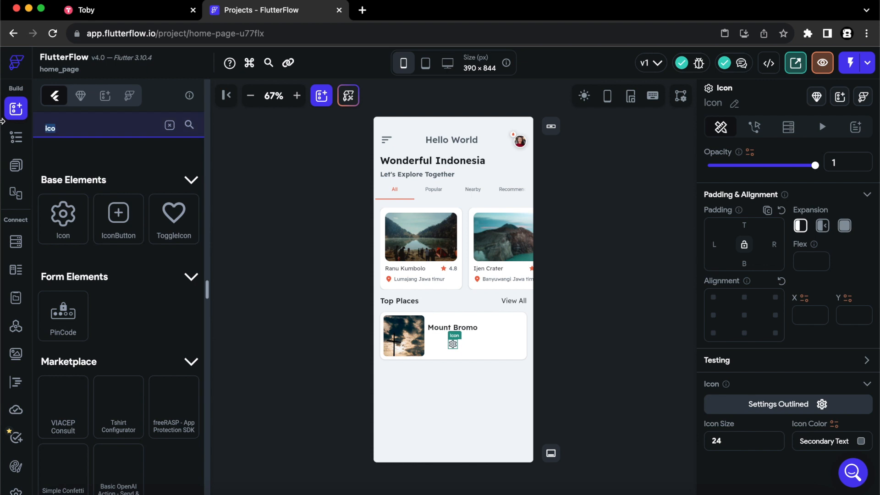
pyautogui.write('text')
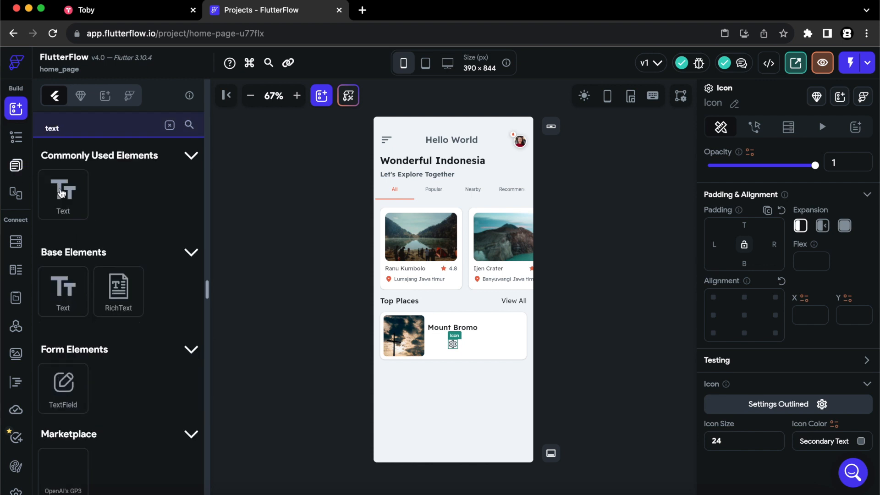
pyautogui.moveTo(63, 193); pyautogui.dragTo(456, 344)
pyautogui.click(466, 332)
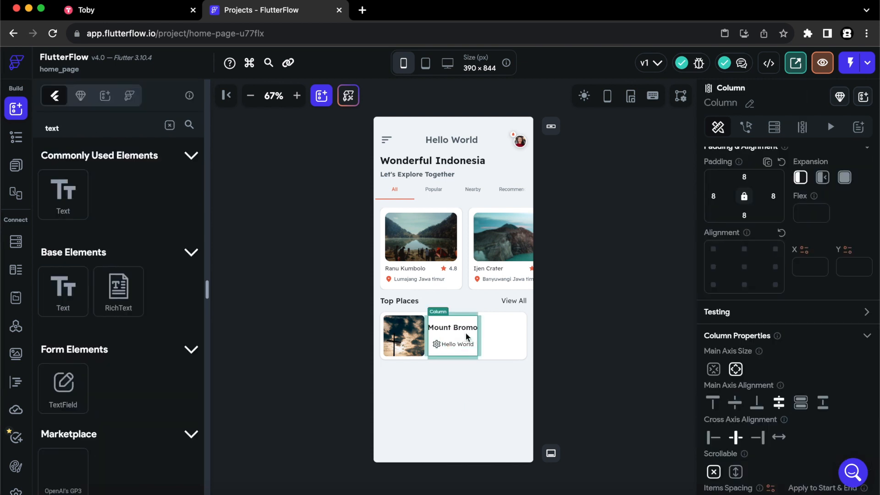
pyautogui.click(711, 437)
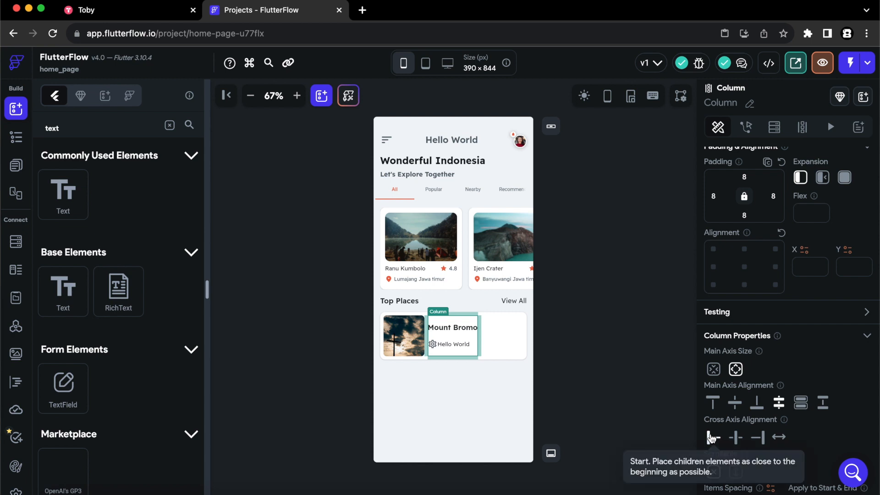
# - Set the size of the icon below "Mount Bromo" to 16 and its right padding to 4
pyautogui.click(433, 344)
pyautogui.moveTo(730, 435); pyautogui.dragTo(636, 434)
pyautogui.write('16')
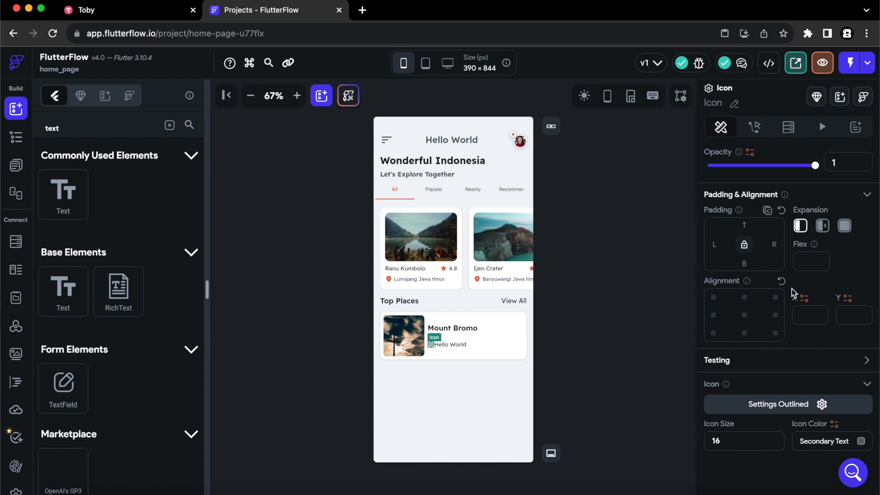
pyautogui.write('4')
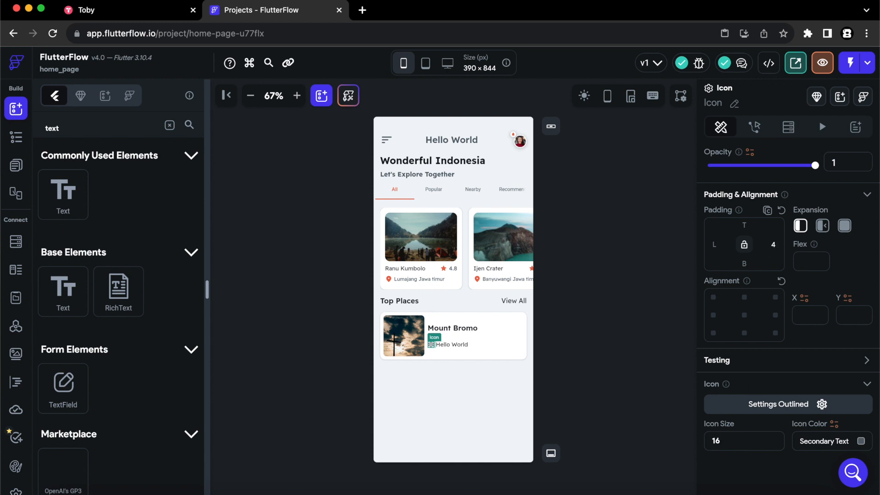
# - Set the settings icon below "Mount Bromo" to the Primary color and the "Hello World" text beside it to Secondary Text
pyautogui.click(860, 441)
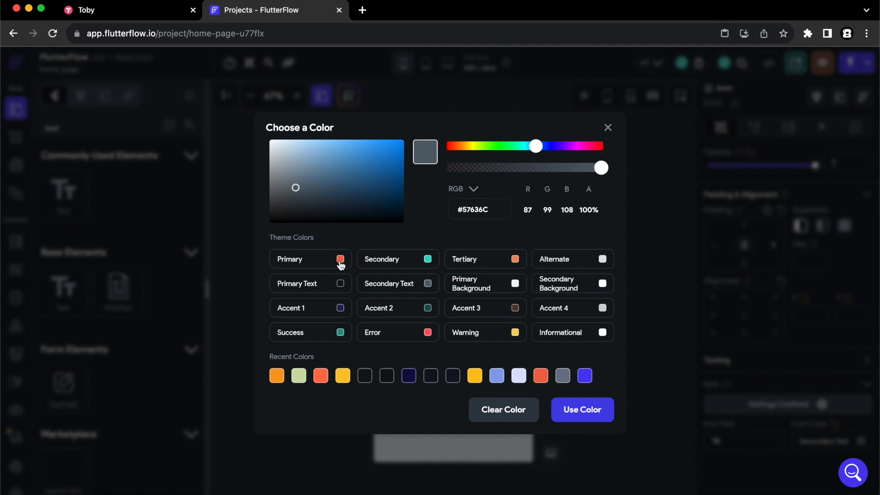
pyautogui.click(340, 259)
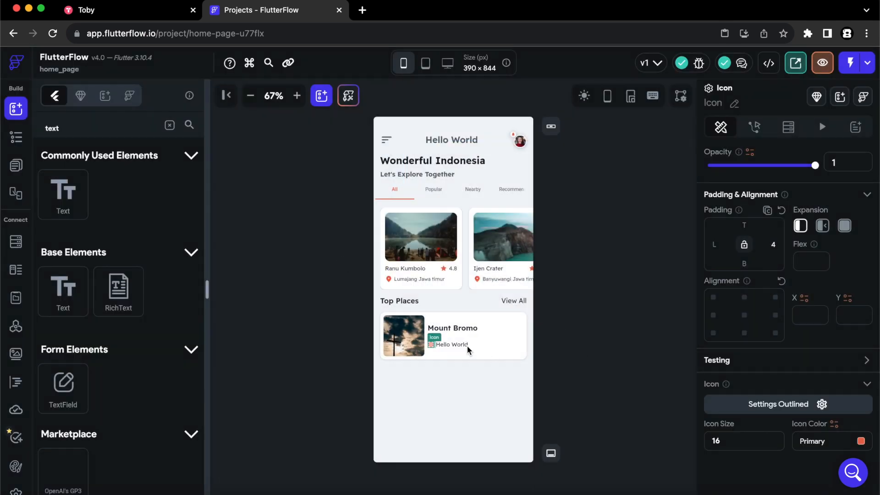
pyautogui.click(452, 344)
pyautogui.scroll(-5, 844, 373)
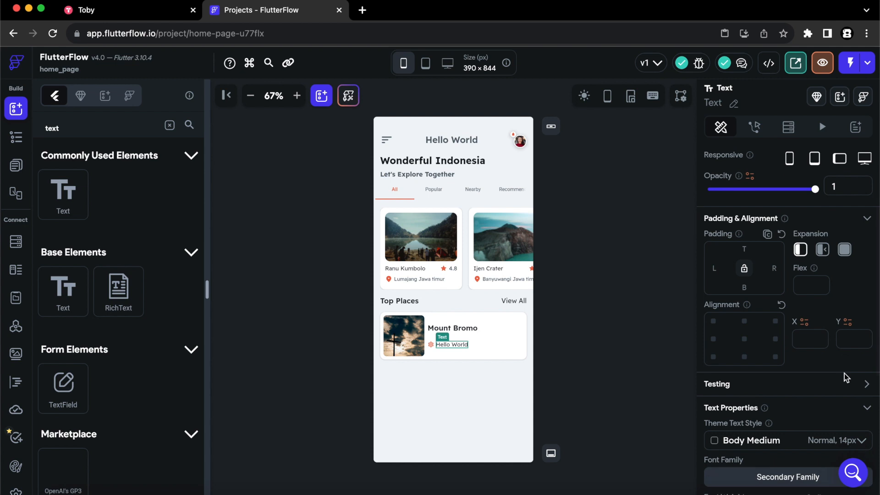
pyautogui.click(862, 344)
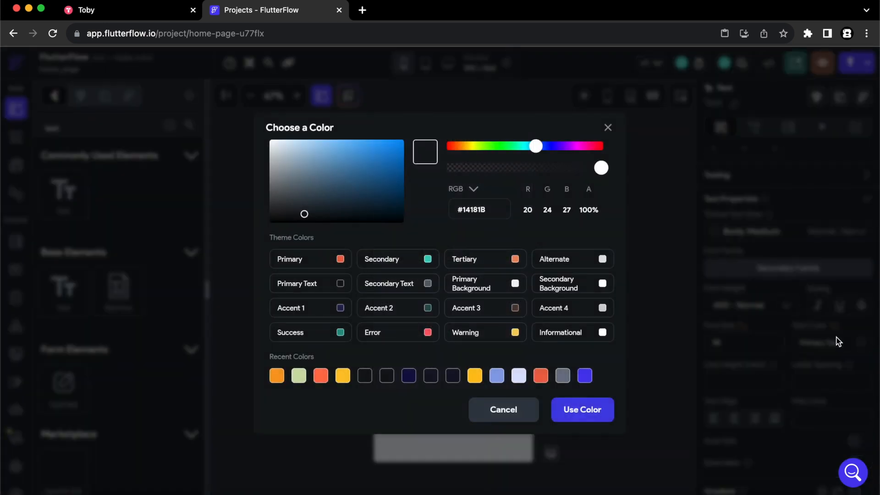
pyautogui.click(429, 284)
pyautogui.click(625, 314)
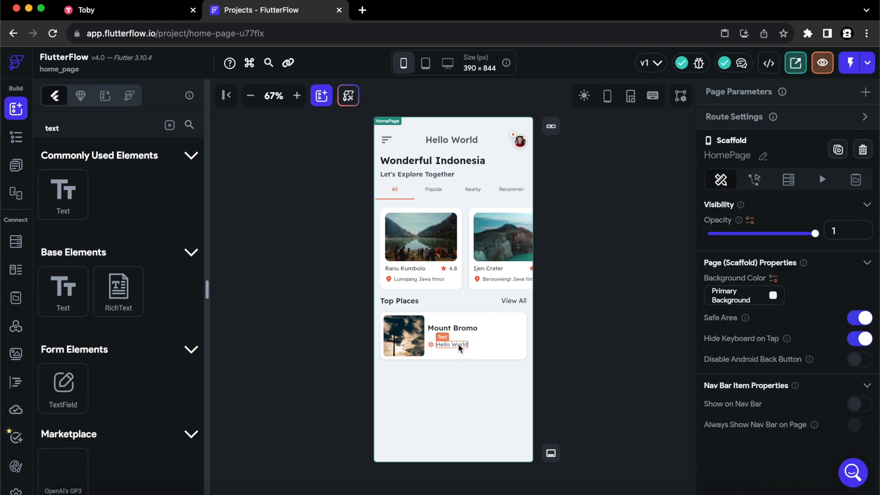
# - Duplicate the icon-and-text Row below "Mount Bromo" and change the upper row's icon to Location On Rounded
pyautogui.click(435, 343)
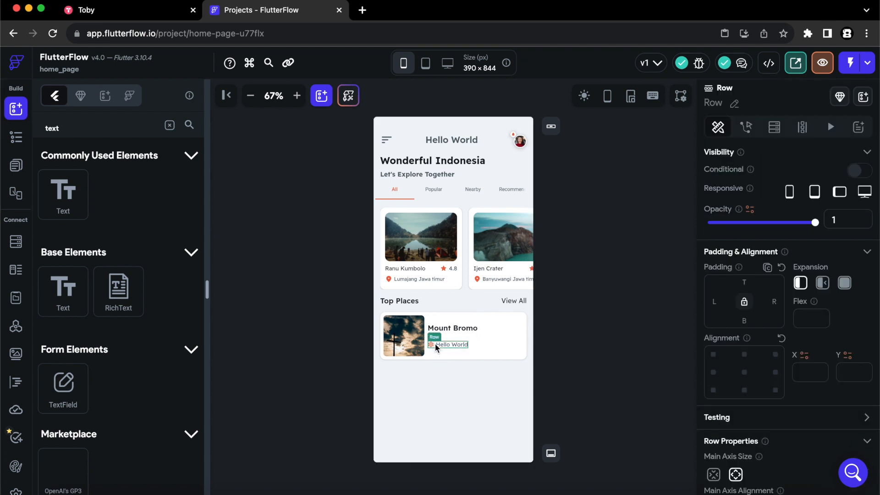
pyautogui.press('super+d')
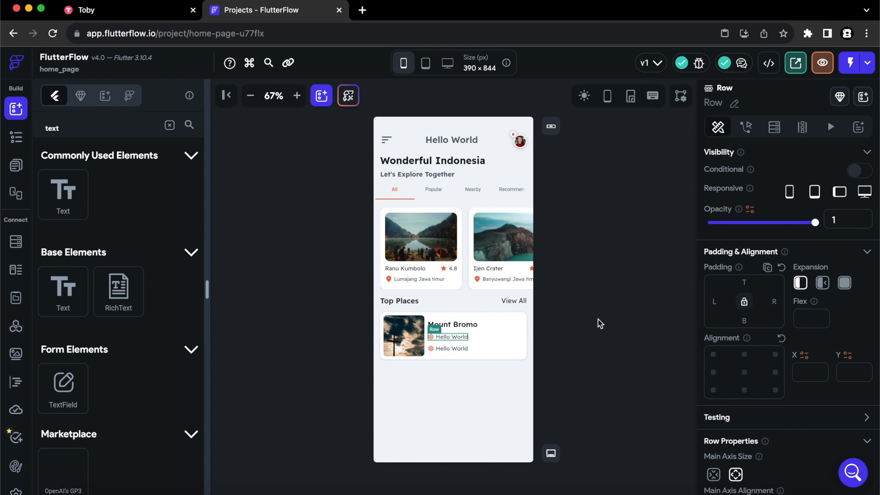
pyautogui.click(432, 338)
pyautogui.scroll(-3, 802, 389)
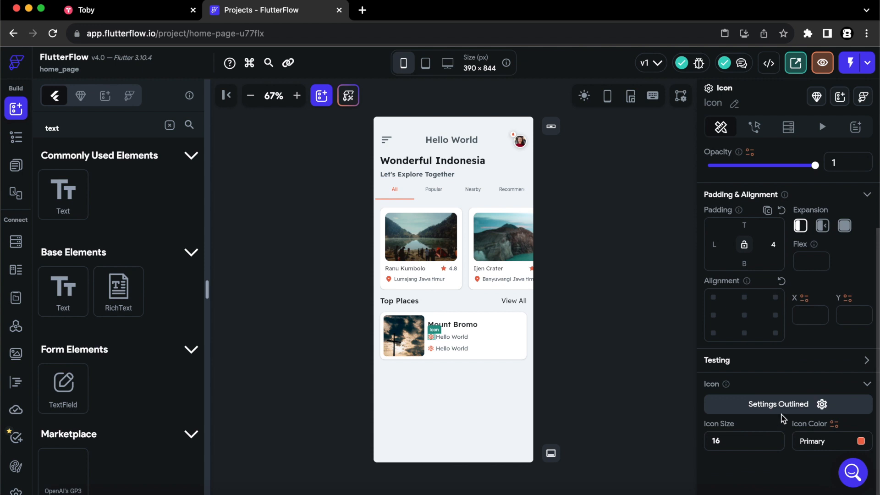
pyautogui.click(785, 408)
pyautogui.write('location')
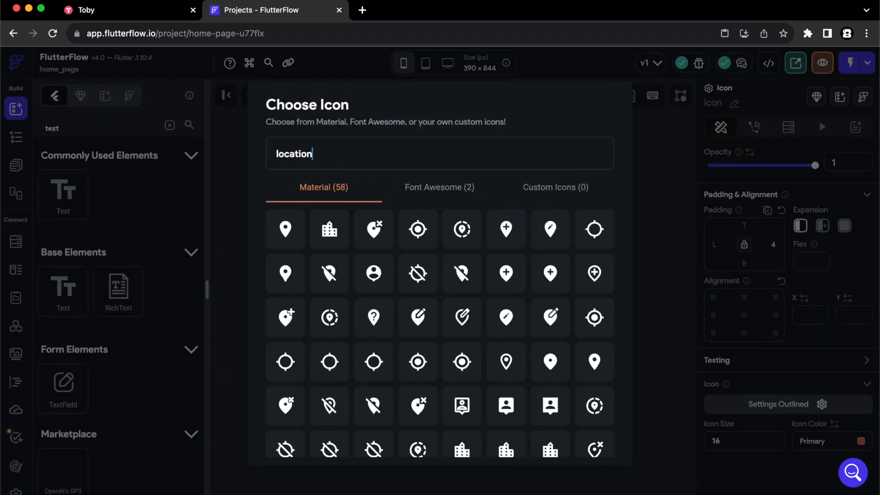
pyautogui.write(' rounded')
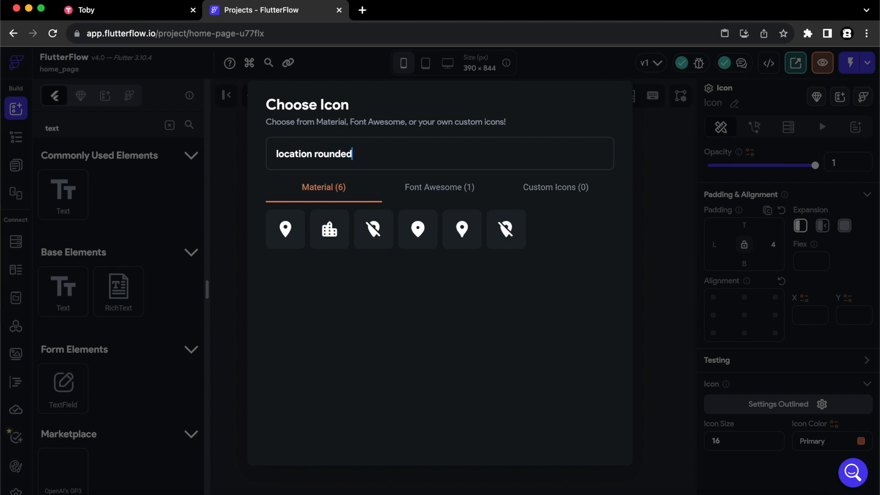
pyautogui.click(423, 236)
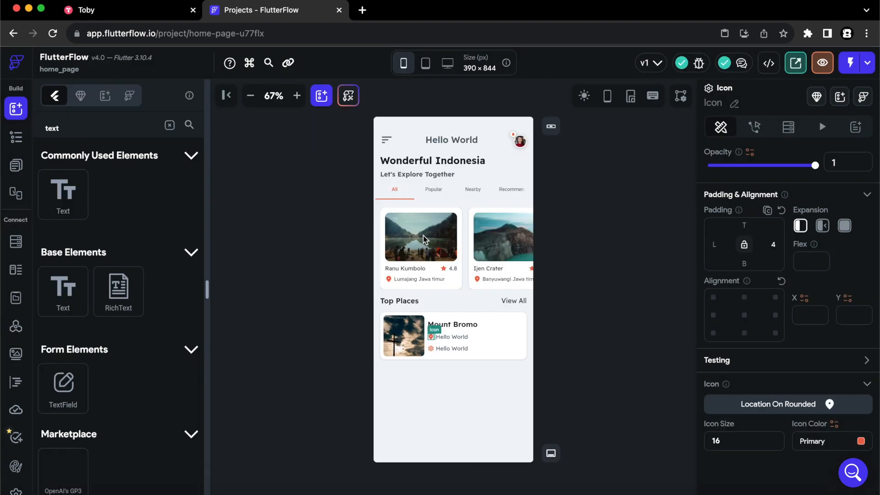
# - Change the text beside the location icon to "Jawa timur" and the text beside the settings icon to "4.8"
pyautogui.click(447, 335)
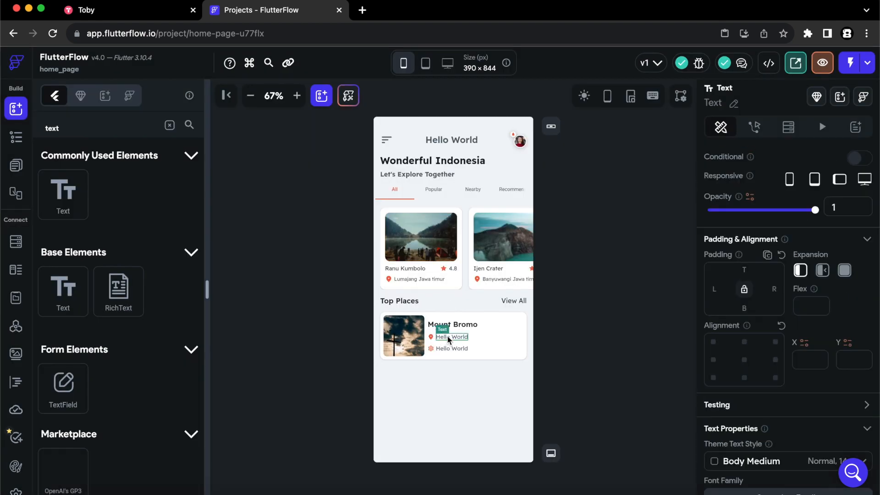
pyautogui.scroll(2, 763, 271)
pyautogui.click(763, 218)
pyautogui.press('super+a')
pyautogui.write('Jawa')
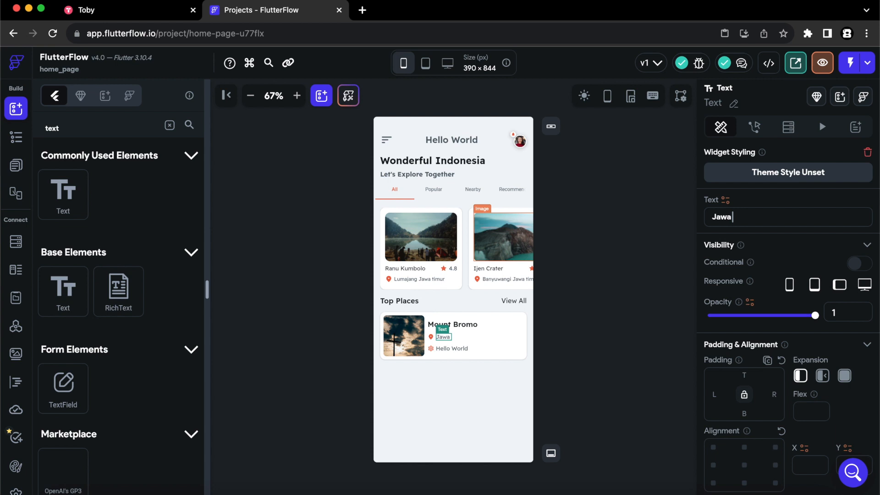
pyautogui.write(' timur')
pyautogui.click(448, 348)
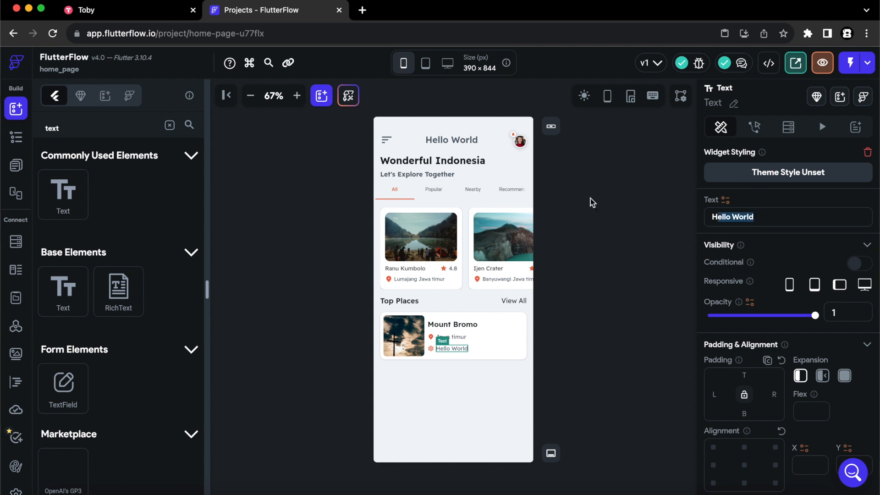
pyautogui.write('4.8')
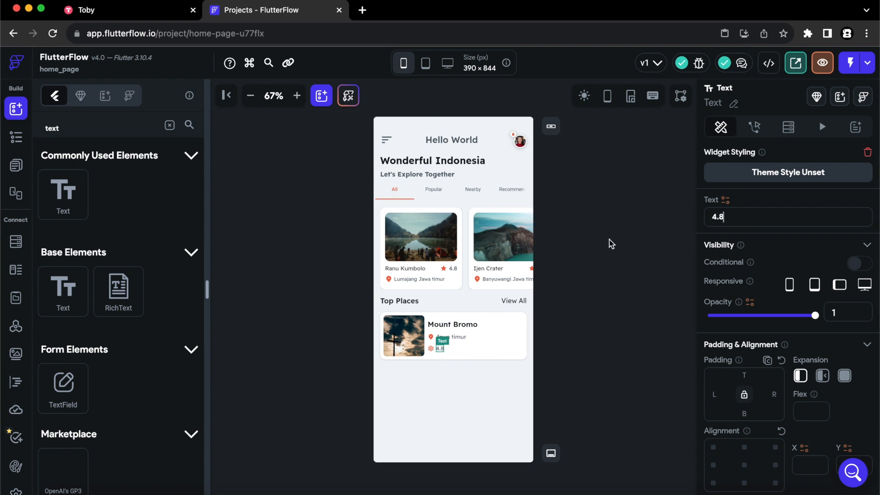
# - Set the bottom padding of the Mount Bromo card's Container to 16
pyautogui.click(521, 357)
pyautogui.moveTo(387, 310)
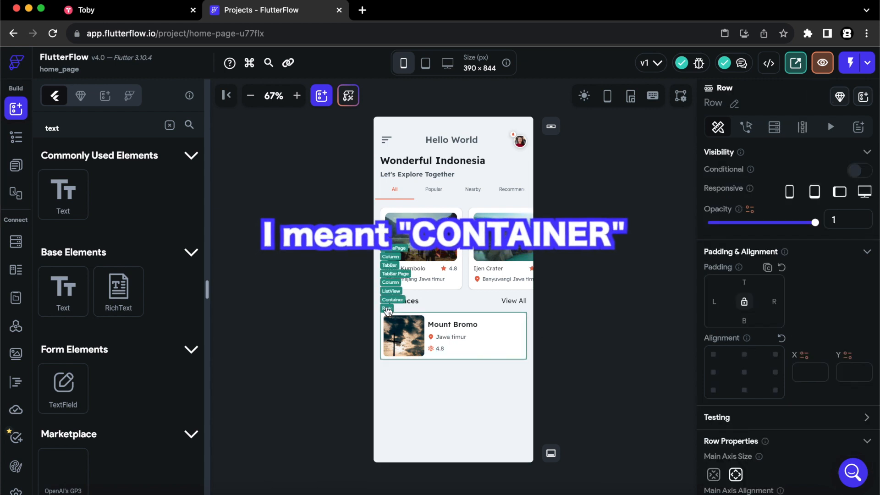
pyautogui.click(390, 299)
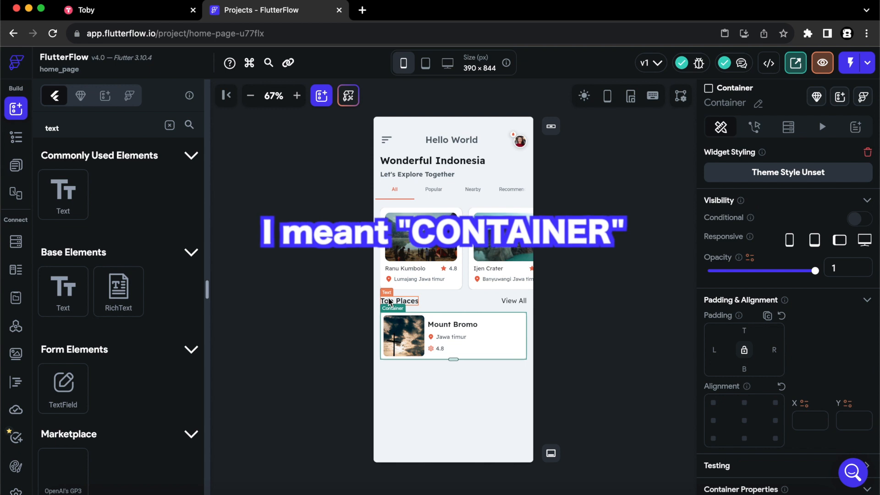
pyautogui.click(742, 369)
pyautogui.write('16')
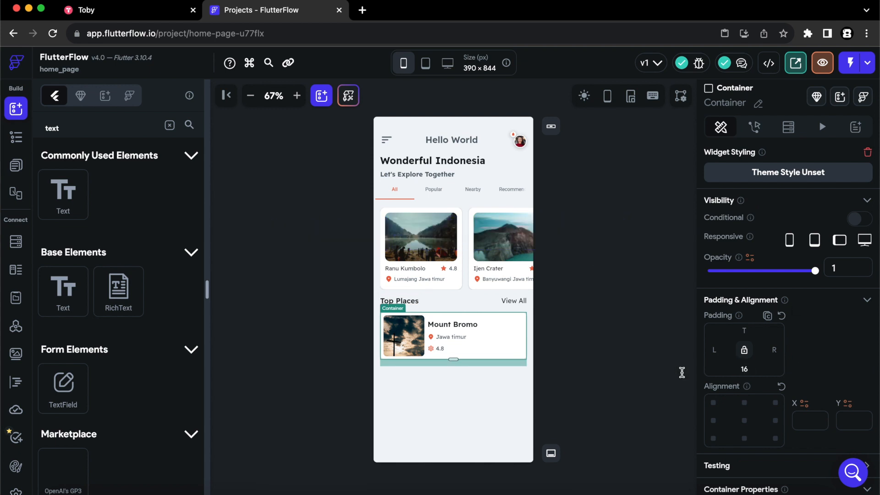
pyautogui.click(664, 380)
# - Duplicate the Mount Bromo card's Container and change the second card's title to "Mount Rinjani"
pyautogui.click(523, 356)
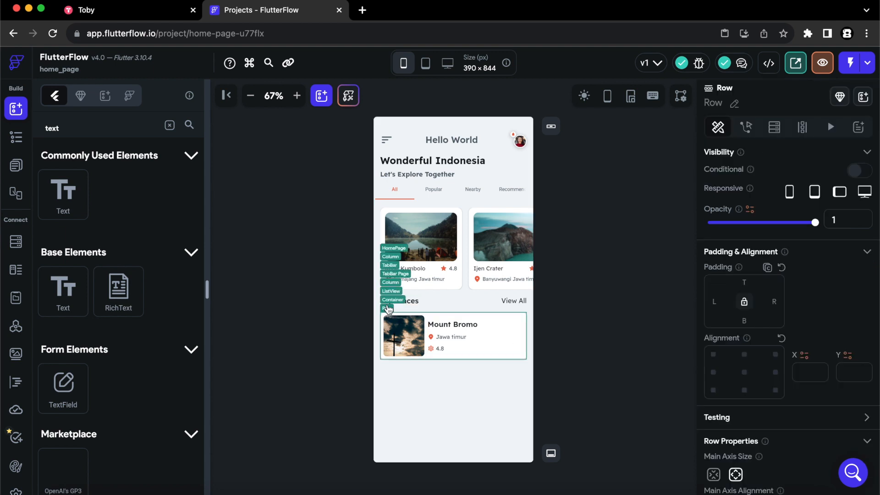
pyautogui.click(390, 302)
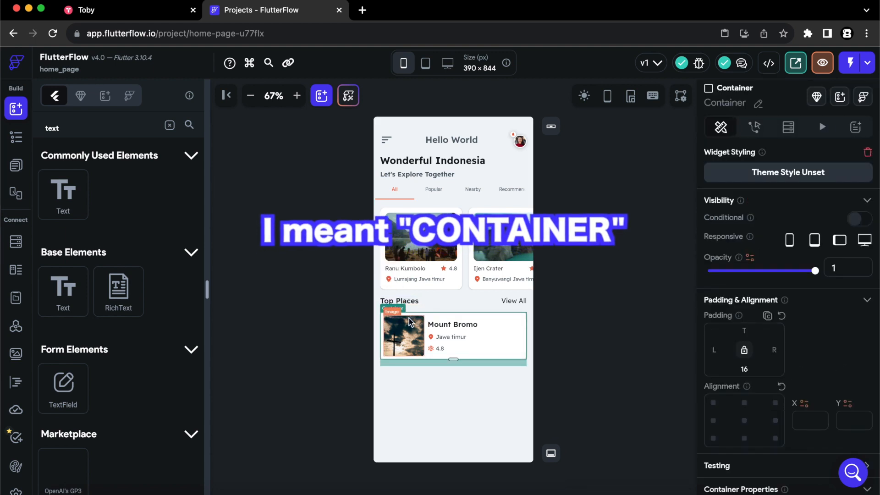
pyautogui.press('super+d')
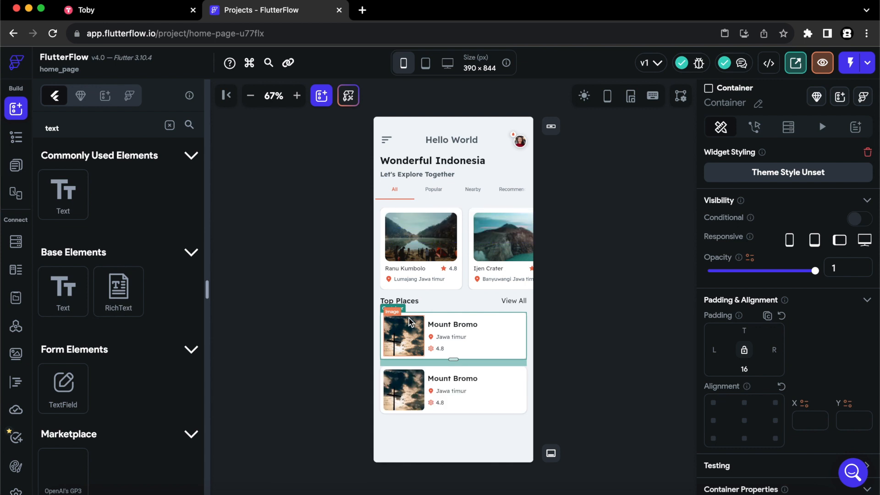
pyautogui.click(453, 378)
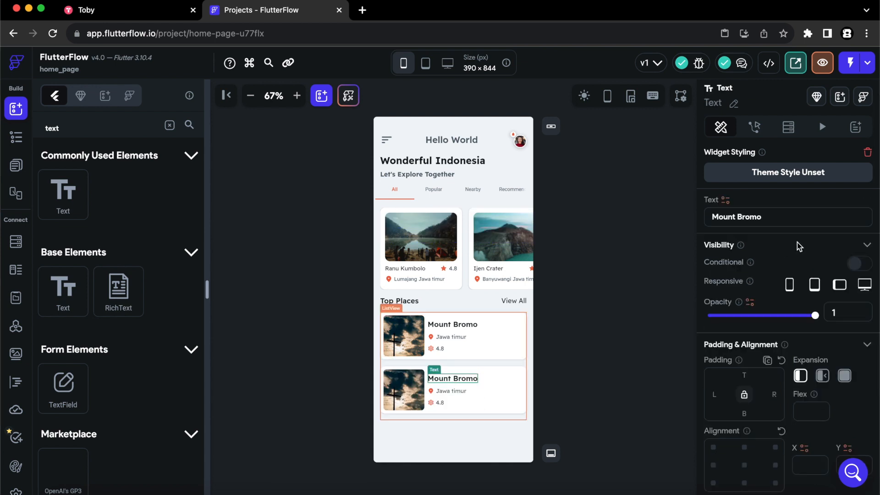
pyautogui.click(765, 217)
pyautogui.doubleClick(740, 219)
pyautogui.write('Rinjani')
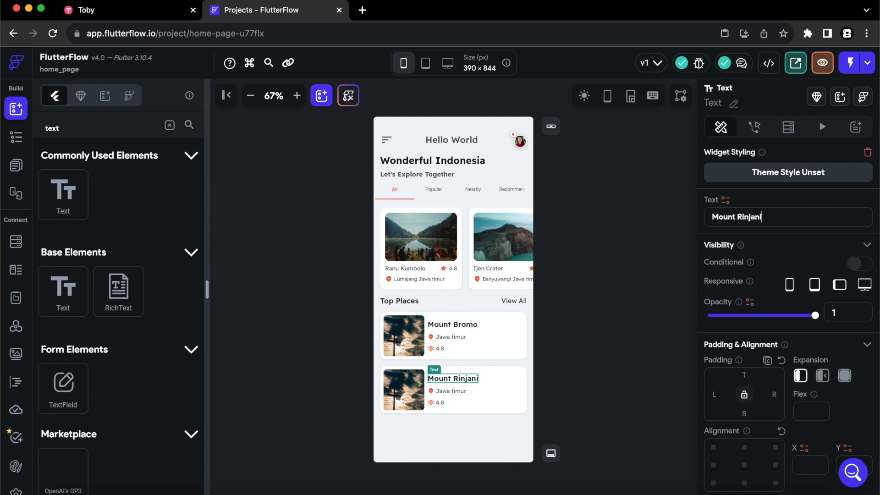
pyautogui.click(642, 345)
# - Switch the Mount Bromo card's image type to Asset and use 4._place_3.png as its picture
pyautogui.click(404, 345)
pyautogui.scroll(-5, 804, 381)
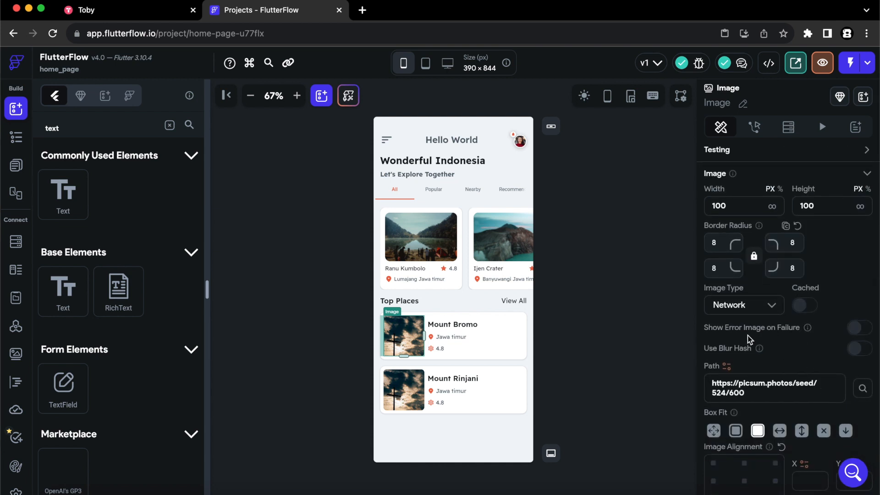
pyautogui.click(740, 307)
pyautogui.click(724, 335)
pyautogui.click(795, 346)
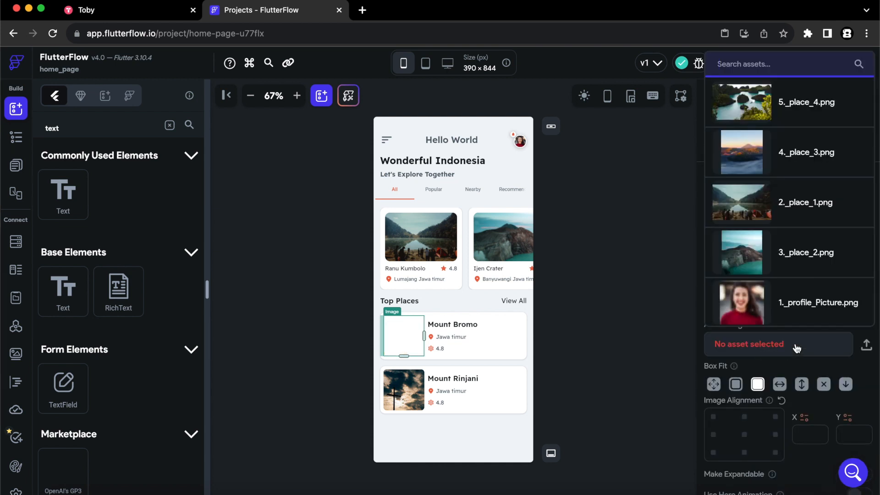
pyautogui.click(750, 160)
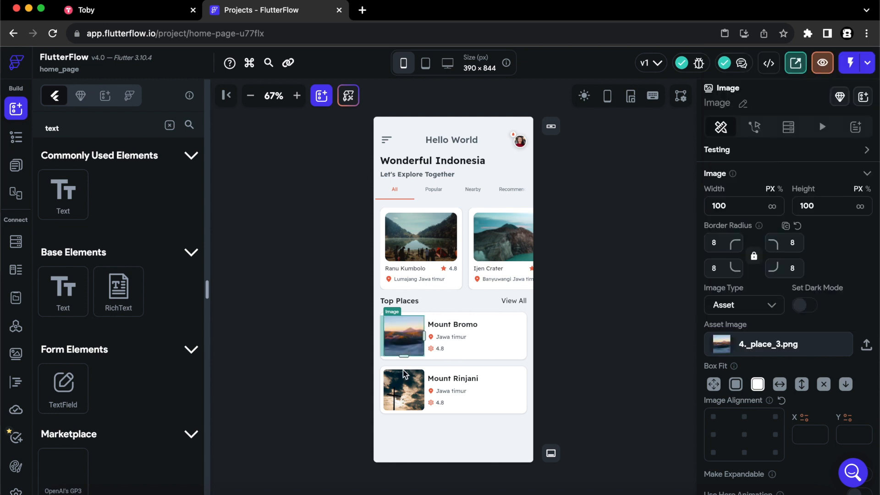
# - Switch the Mount Rinjani card's image type to Asset and use 4._place_3.png as its picture
pyautogui.click(403, 393)
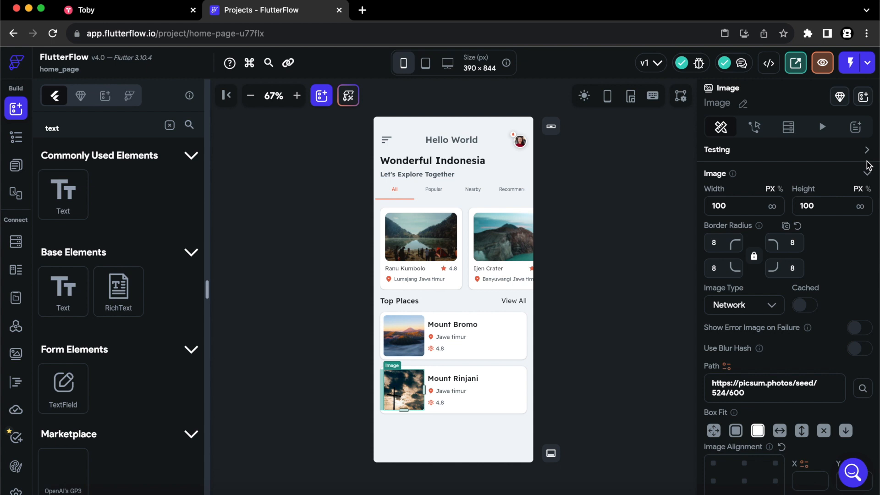
pyautogui.click(759, 313)
pyautogui.click(735, 339)
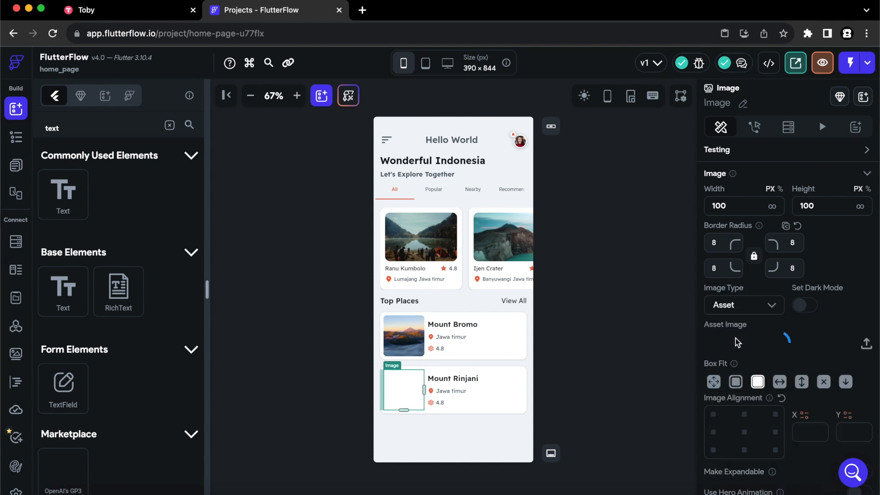
pyautogui.click(738, 344)
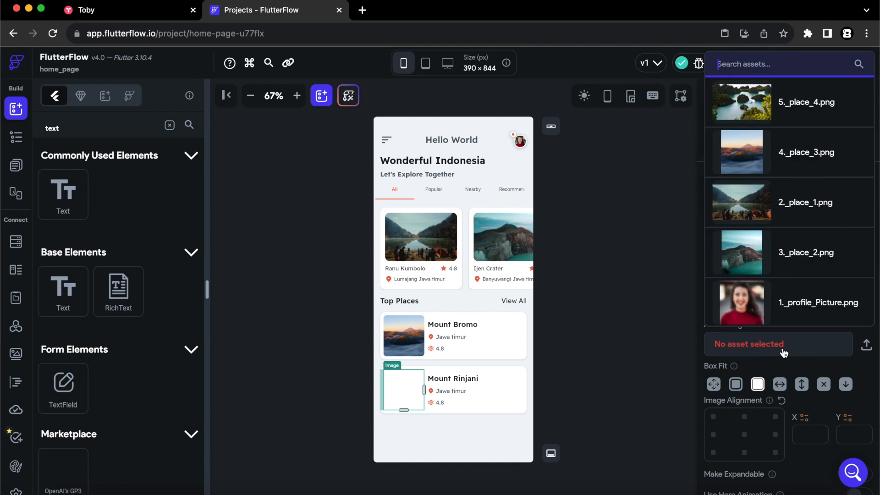
pyautogui.click(762, 160)
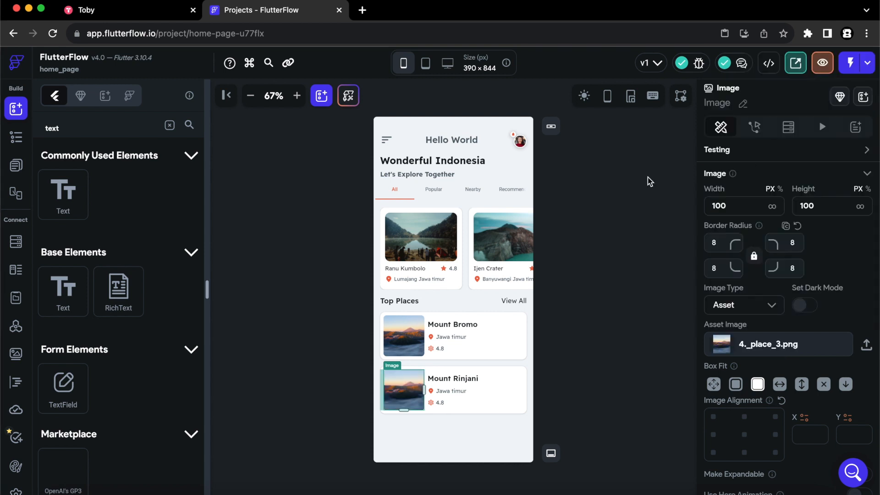
pyautogui.click(584, 213)
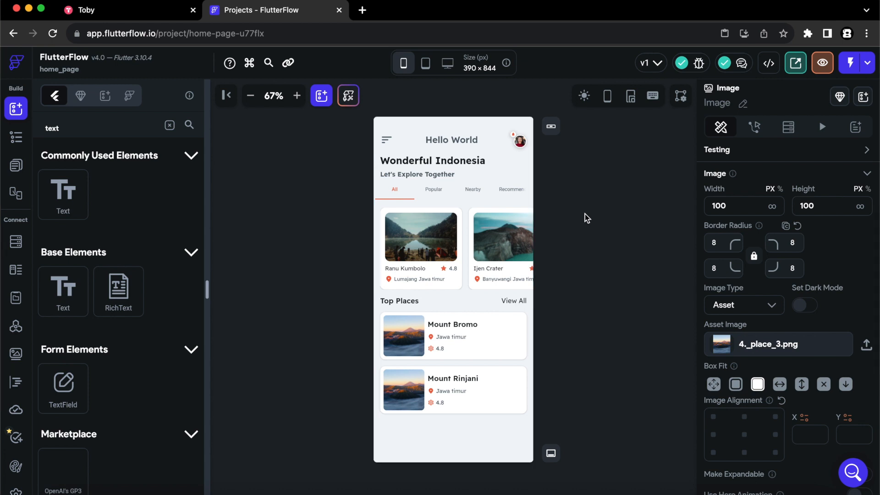
pyautogui.click(585, 214)
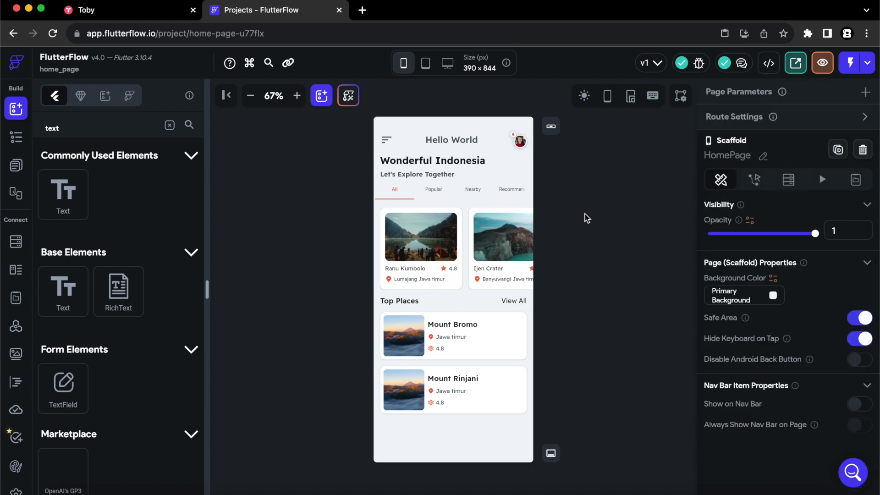